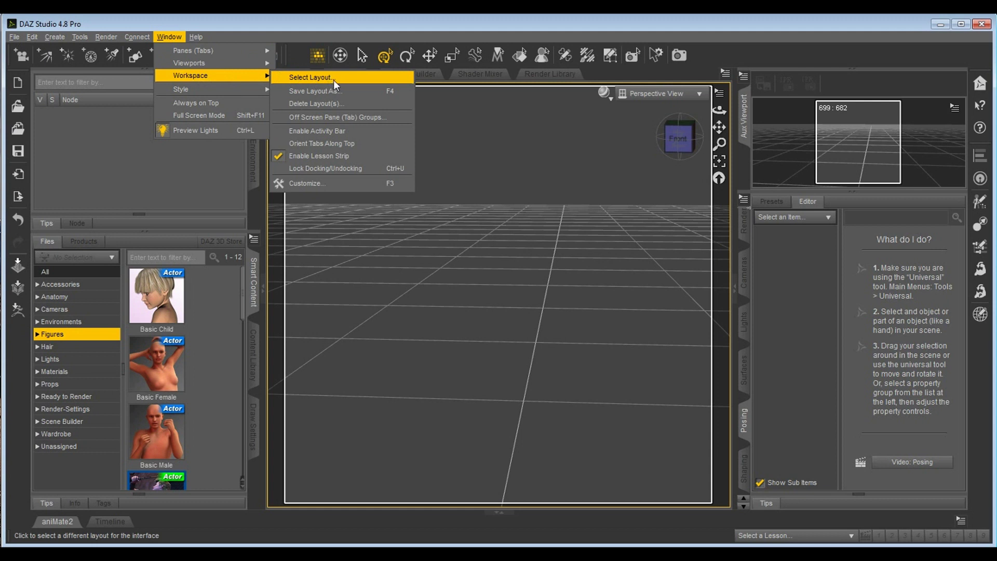
# Step: Switch the workspace to the City Limits layout
pyautogui.click(342, 82)
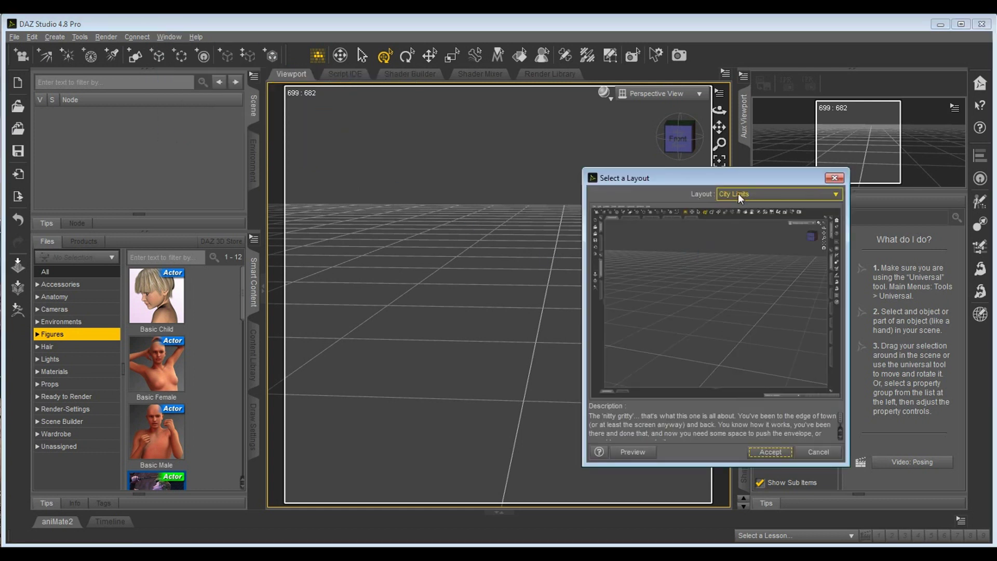
pyautogui.click(828, 195)
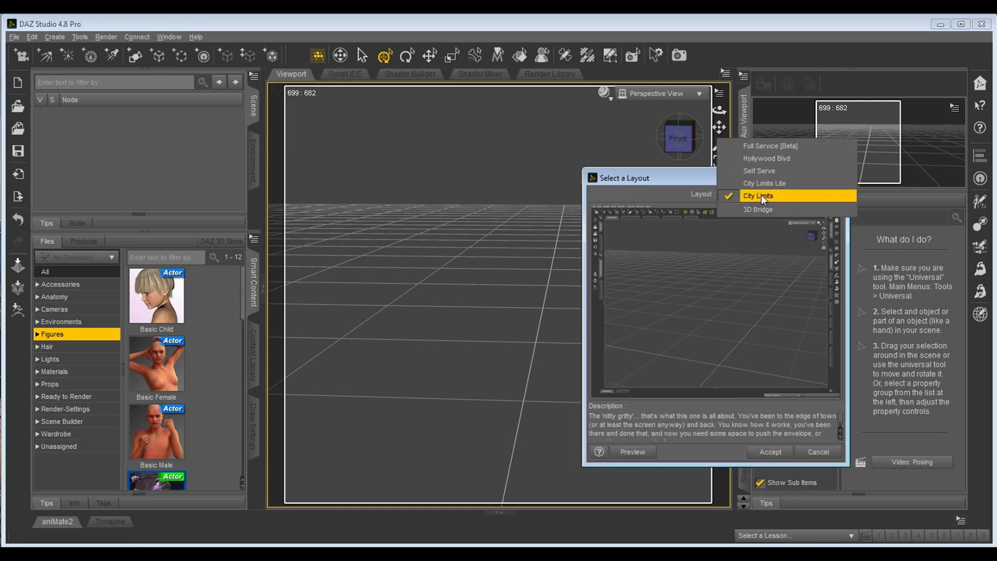
pyautogui.click(783, 196)
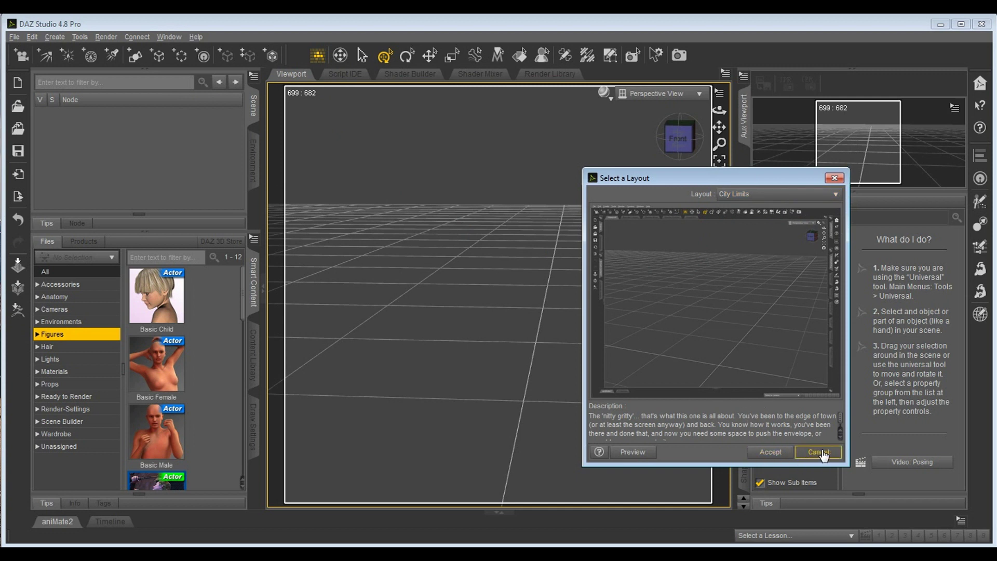
pyautogui.click(770, 452)
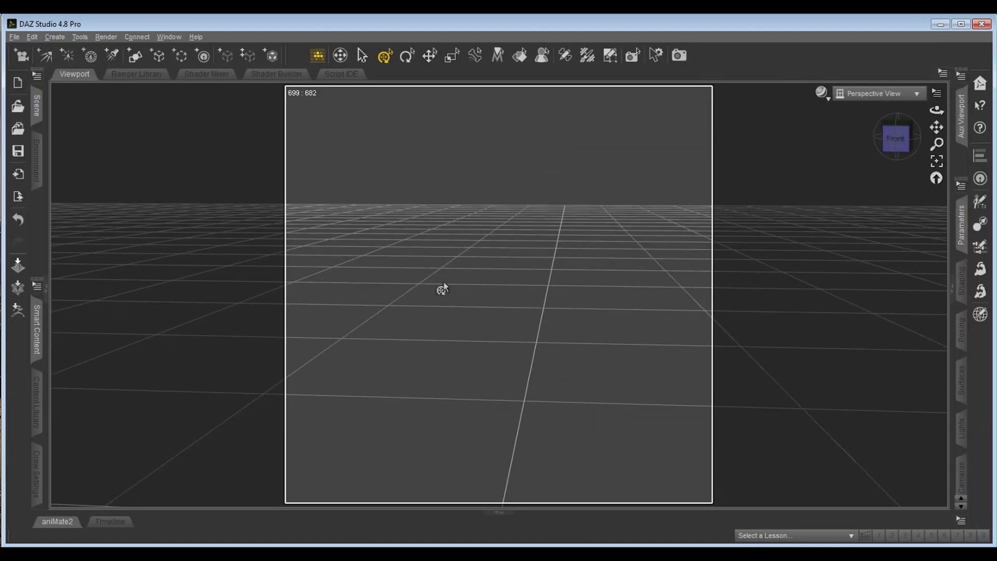
# Step: Expand the collapsed Smart Content and Parameters panes beside the viewport
pyautogui.click(37, 335)
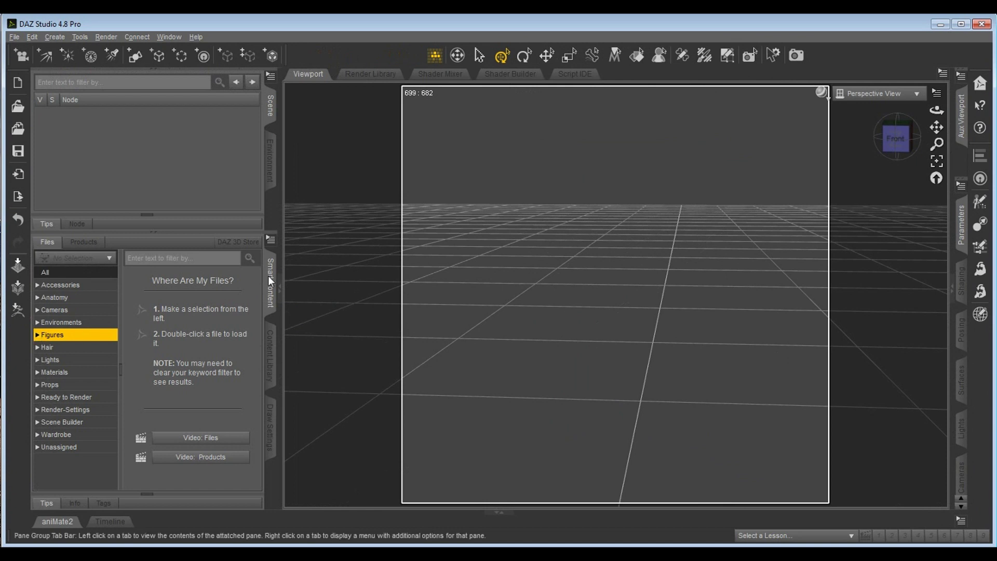
pyautogui.click(272, 292)
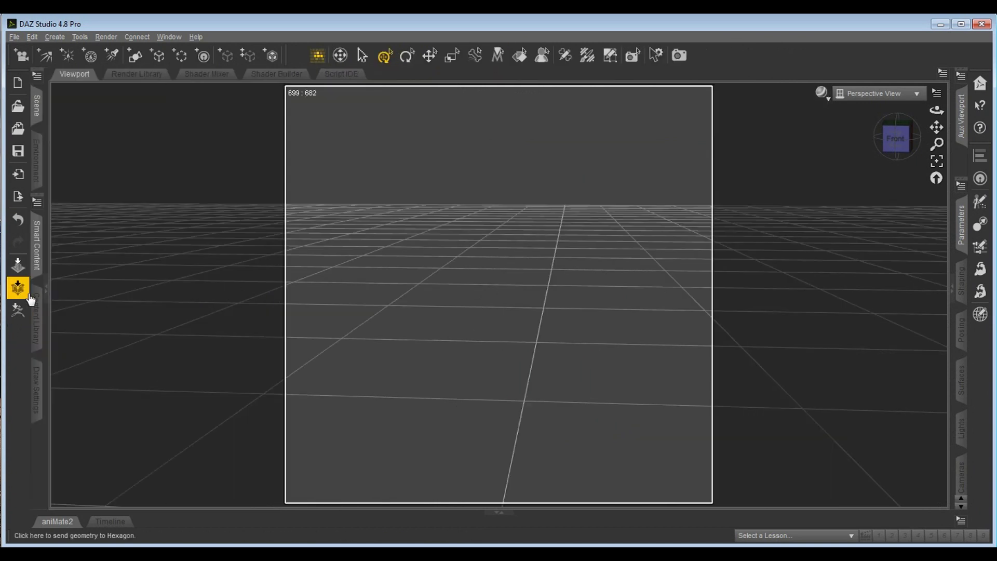
pyautogui.click(49, 247)
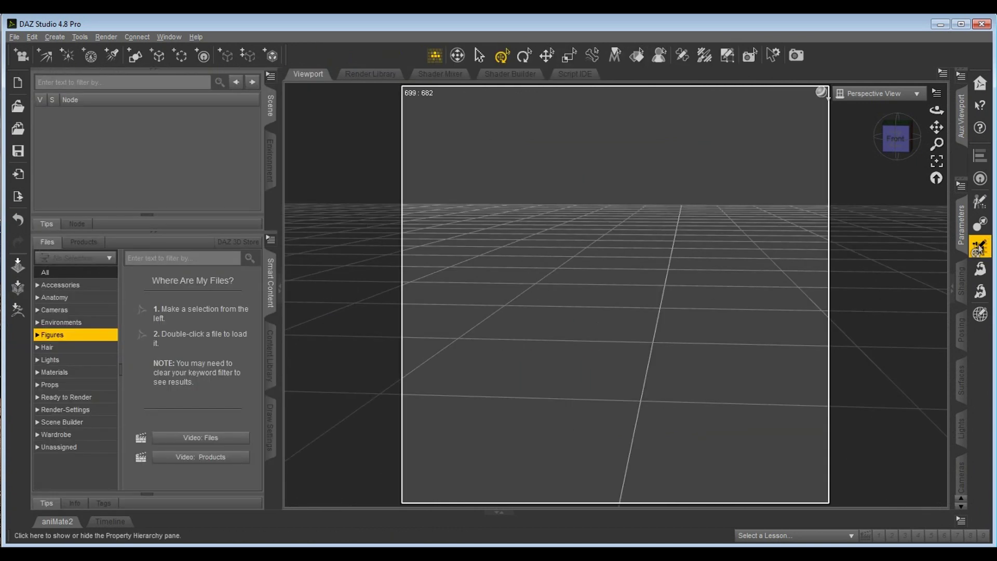
pyautogui.click(961, 228)
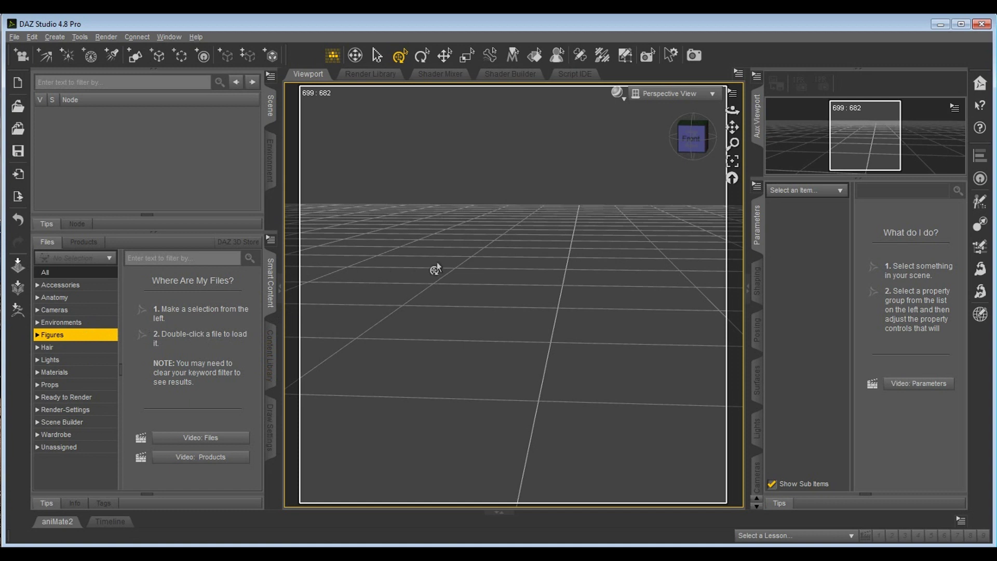
# Step: Load the Basic Child actor from the Figures category of Smart Content into the scene
pyautogui.click(72, 339)
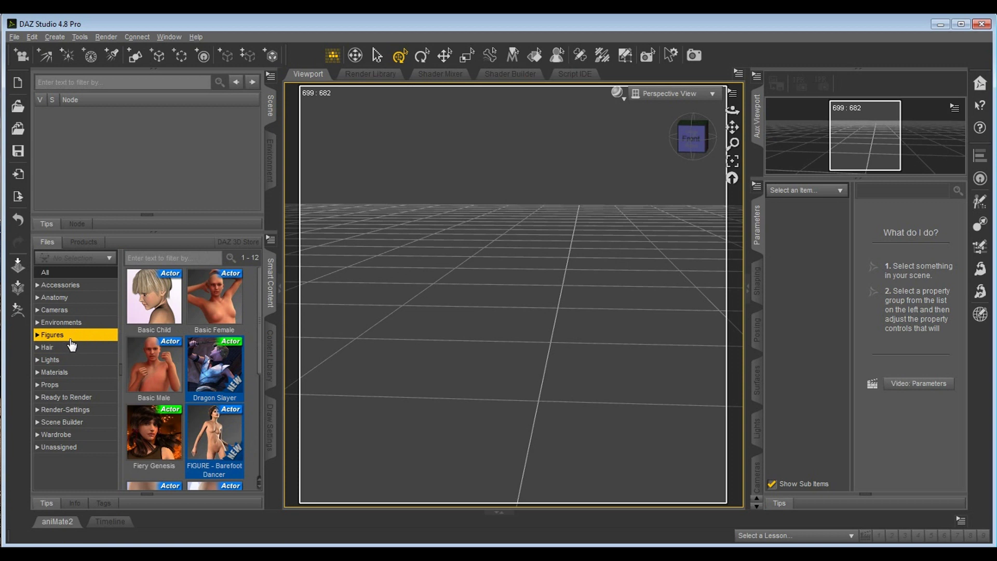
pyautogui.click(64, 350)
pyautogui.click(68, 337)
pyautogui.scroll(-3, 227, 355)
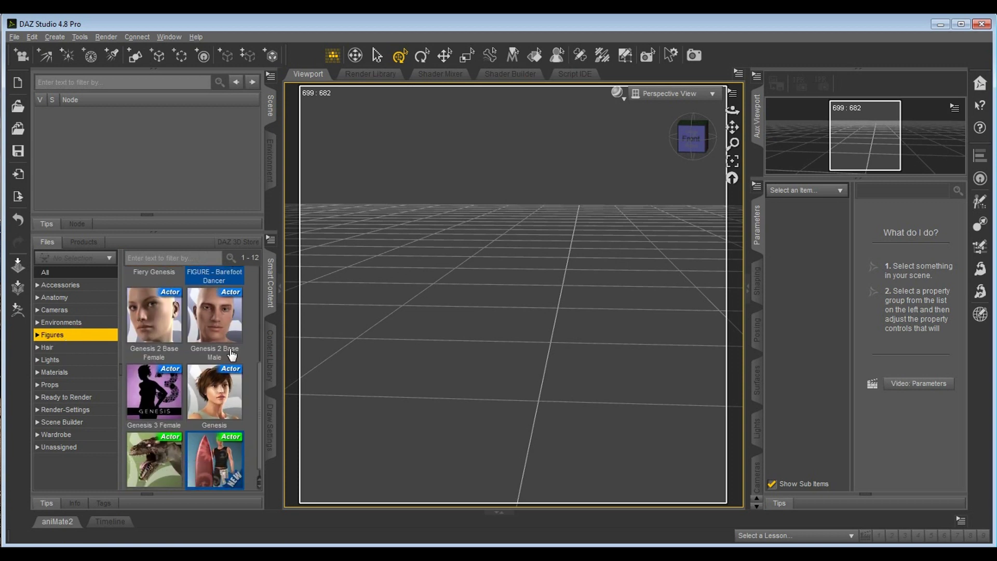
pyautogui.scroll(3, 236, 359)
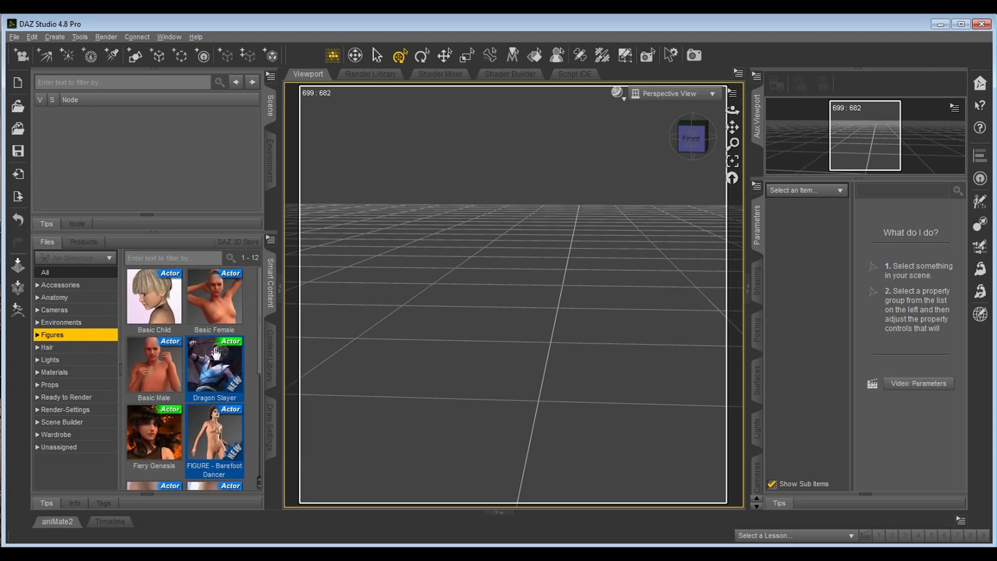
pyautogui.scroll(-3, 220, 420)
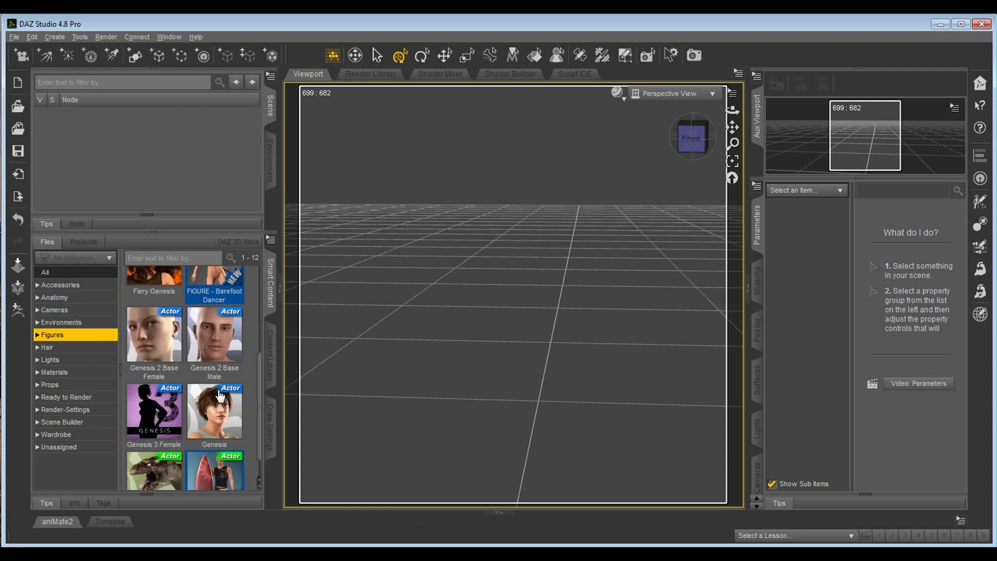
pyautogui.scroll(3, 233, 396)
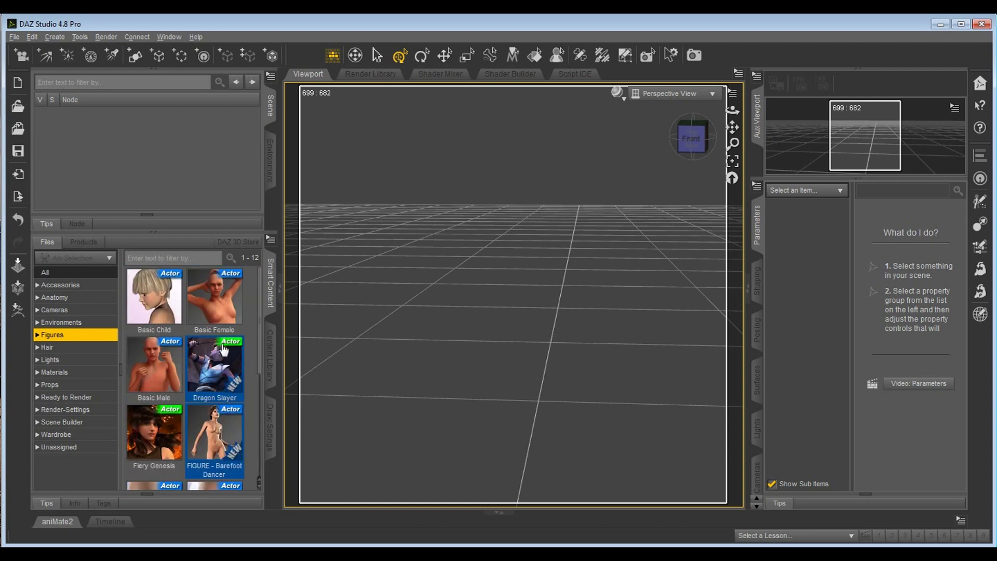
pyautogui.doubleClick(158, 304)
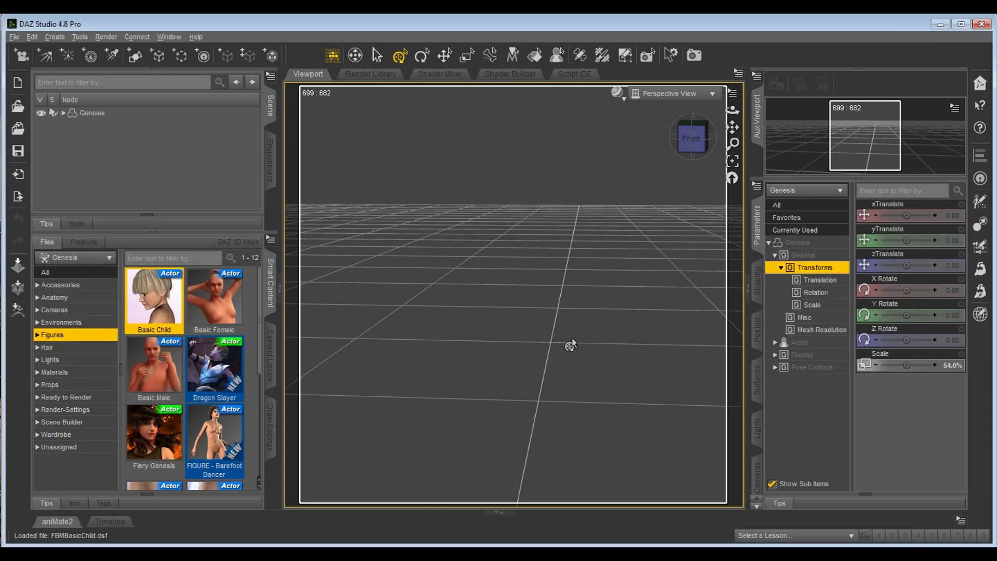
pyautogui.scroll(-3, 612, 364)
pyautogui.moveTo(634, 340); pyautogui.dragTo(564, 322, button='middle')
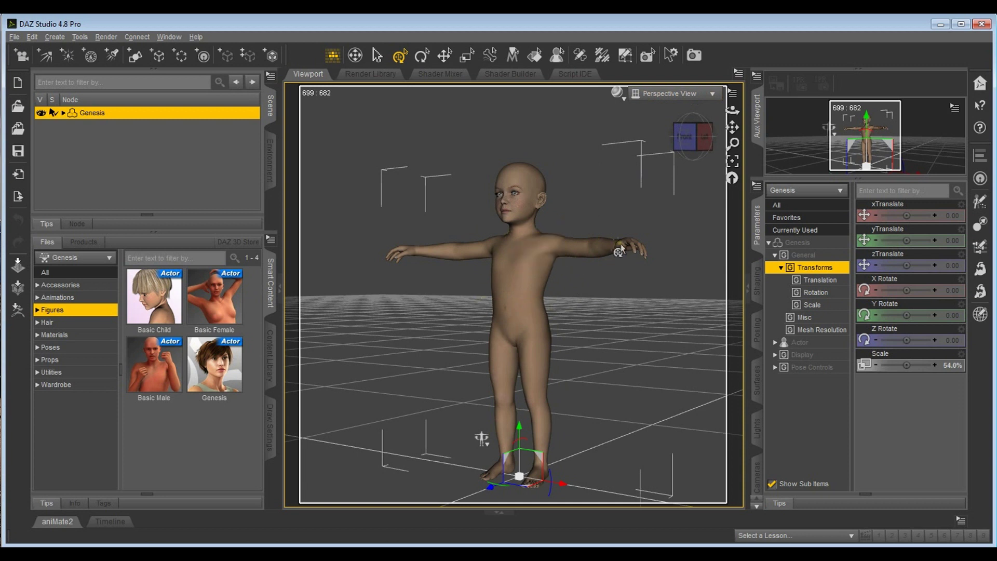
# Step: Examine the whole child figure in the Front View
pyautogui.click(713, 94)
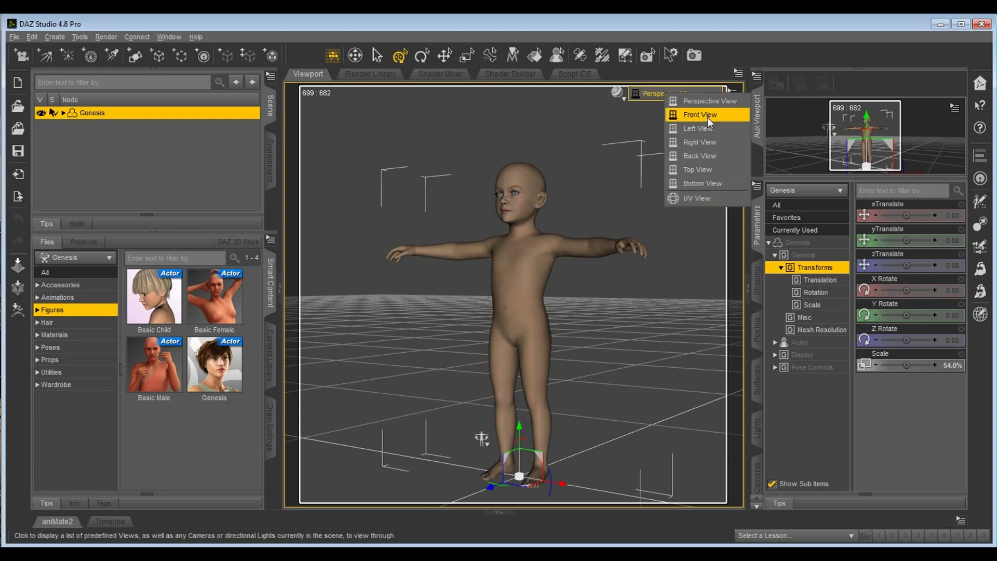
pyautogui.click(710, 116)
pyautogui.scroll(5, 554, 367)
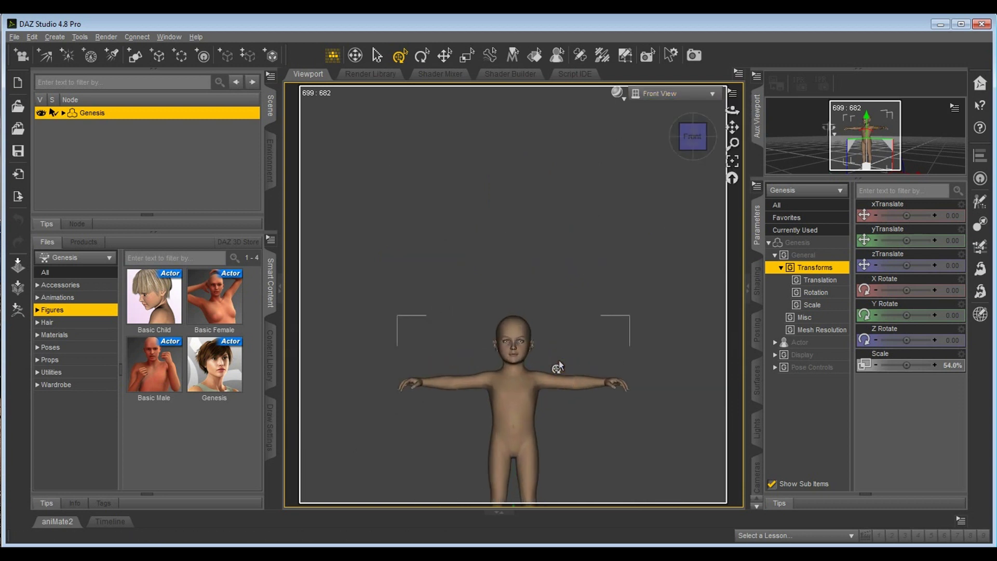
pyautogui.scroll(-3, 602, 454)
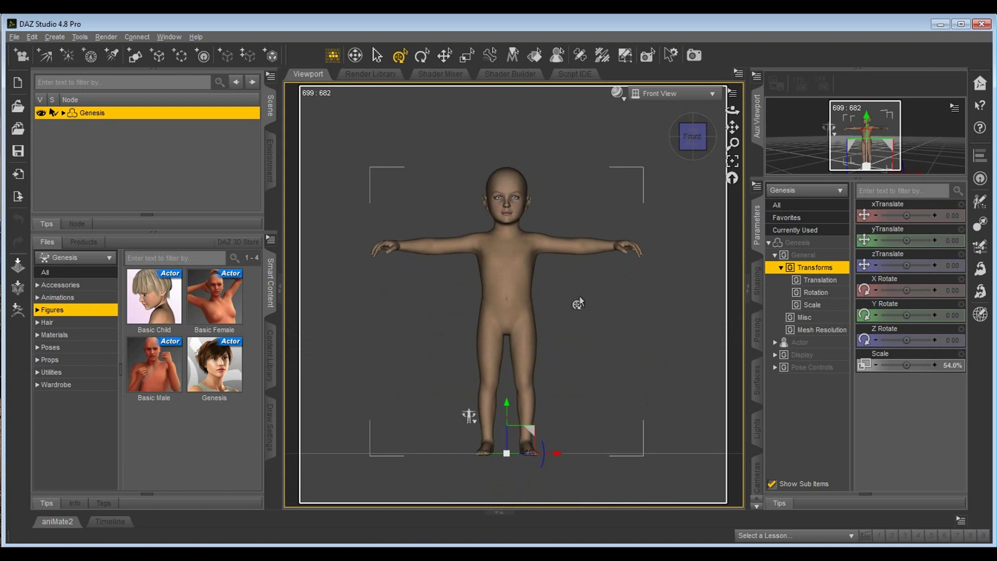
pyautogui.scroll(5, 578, 307)
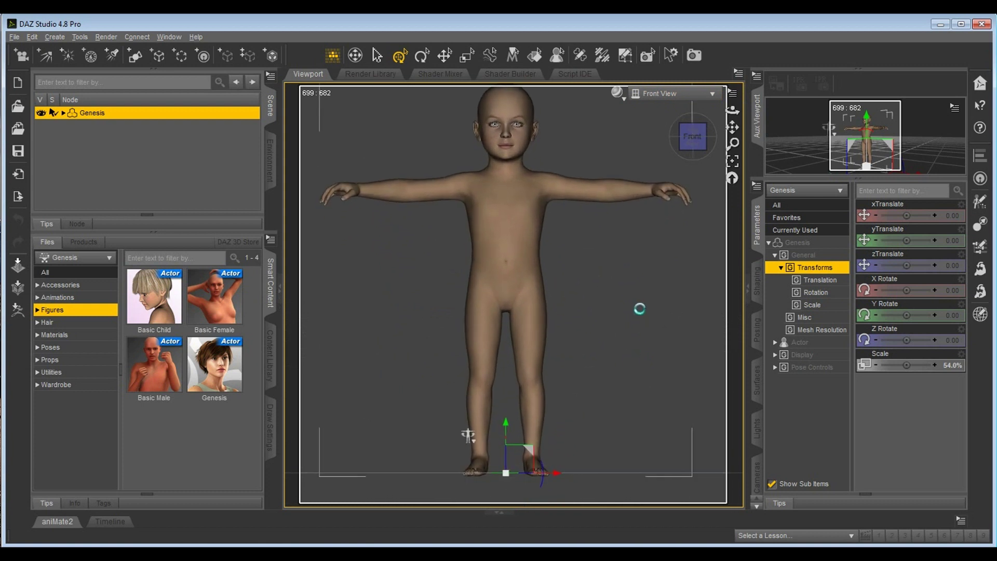
pyautogui.scroll(-1, 639, 310)
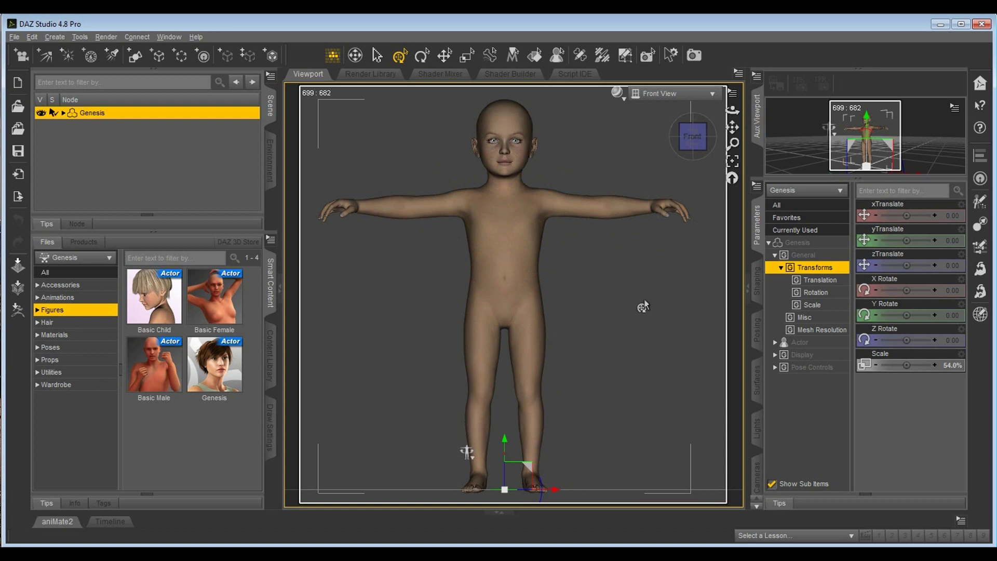
# Step: Examine the child figure's profile from head to feet in the Left View
pyautogui.click(713, 94)
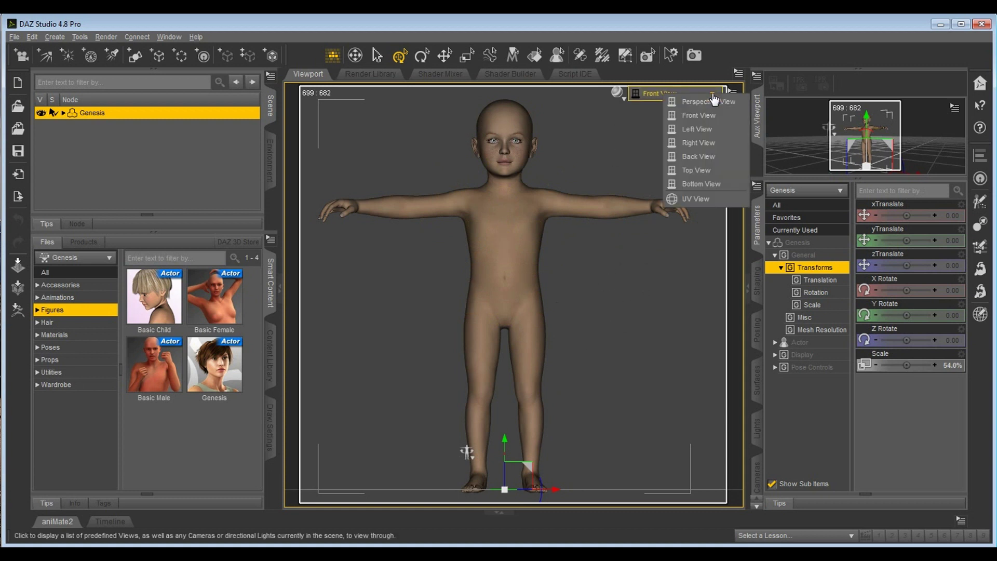
pyautogui.click(698, 129)
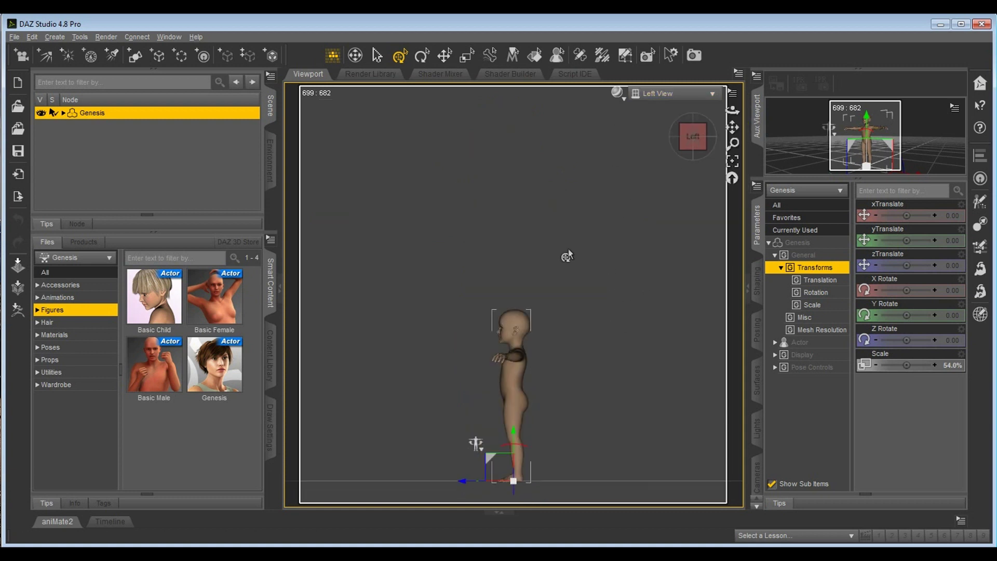
pyautogui.moveTo(586, 467); pyautogui.dragTo(619, 396, button='middle')
pyautogui.scroll(3, 581, 398)
pyautogui.scroll(-1, 601, 399)
pyautogui.scroll(-1, 622, 417)
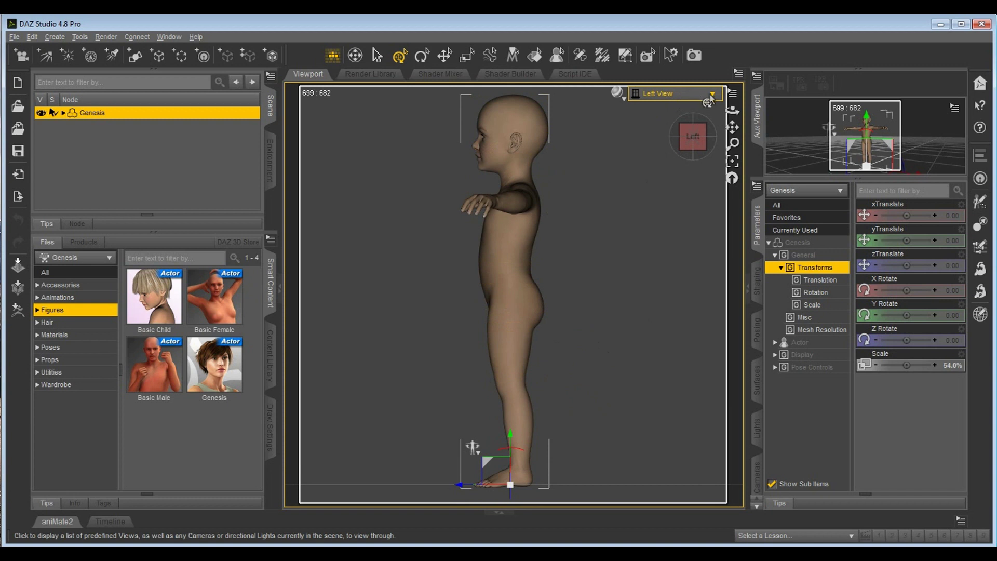
# Step: Examine the child figure's opposite profile in the Right View
pyautogui.click(711, 94)
pyautogui.click(687, 141)
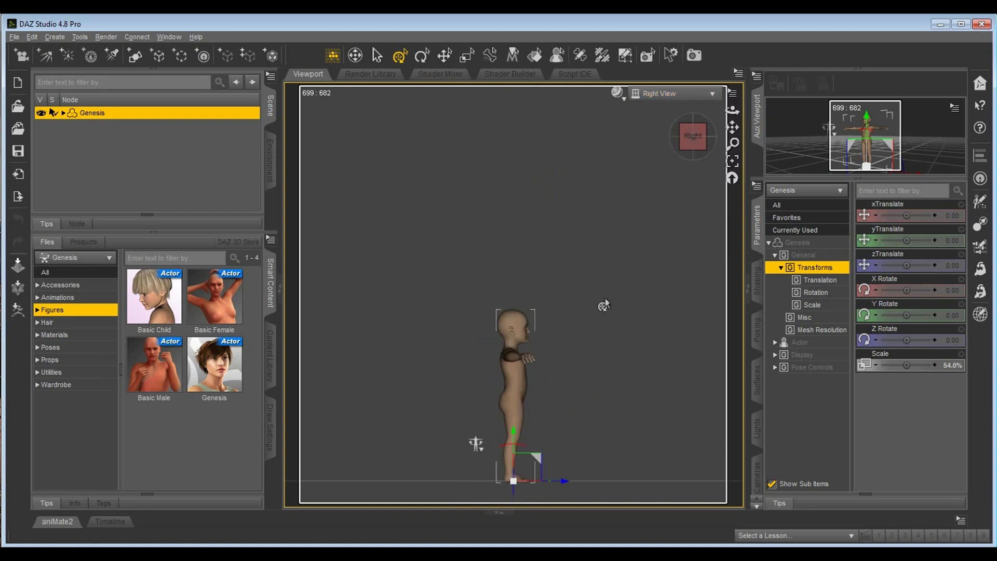
pyautogui.scroll(5, 604, 305)
pyautogui.scroll(-2, 613, 344)
pyautogui.scroll(2, 613, 344)
pyautogui.scroll(-3, 613, 343)
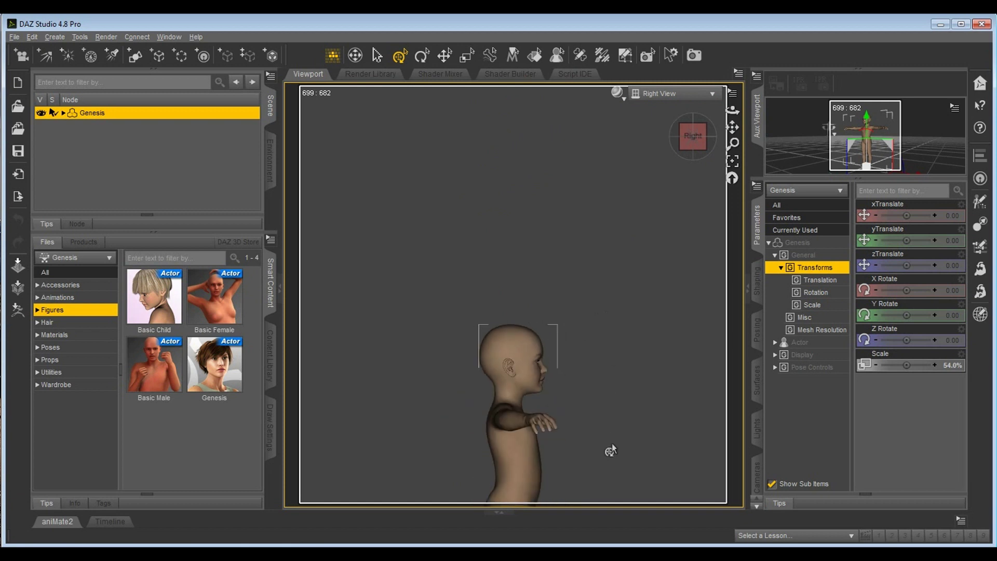
pyautogui.moveTo(612, 444); pyautogui.dragTo(594, 251, button='middle')
pyautogui.keyDown('ctrl'); pyautogui.keyDown('alt'); pyautogui.moveTo(457, 441); pyautogui.dragTo(464, 435); pyautogui.keyUp('alt'); pyautogui.keyUp('ctrl')
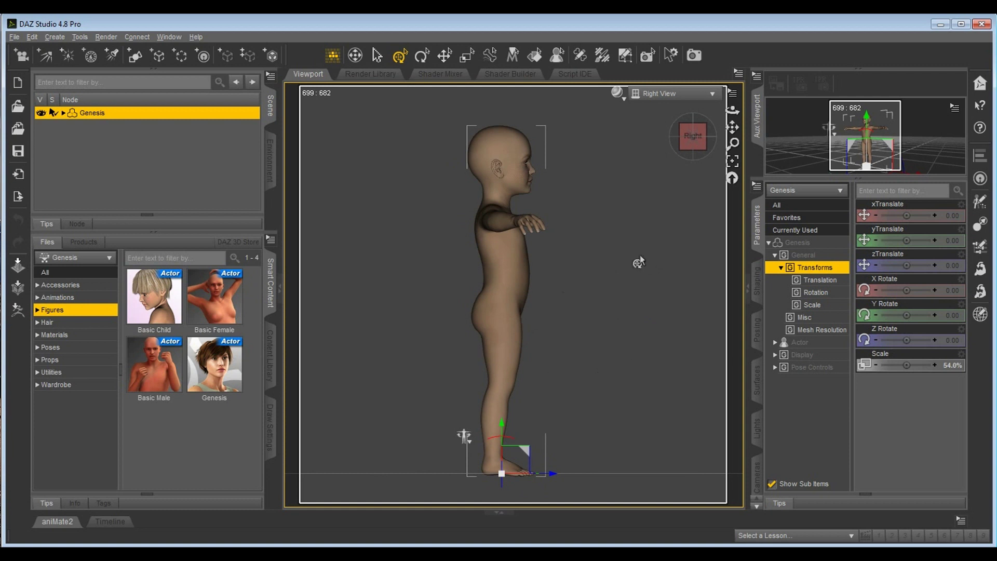
# Step: Examine the child figure from behind in the Back View
pyautogui.click(712, 94)
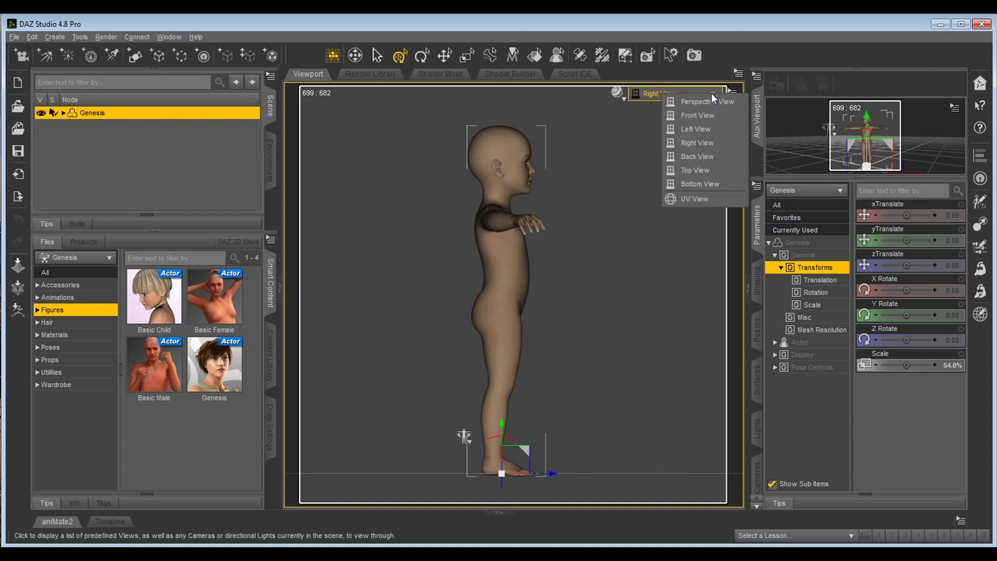
pyautogui.click(696, 156)
pyautogui.scroll(5, 621, 298)
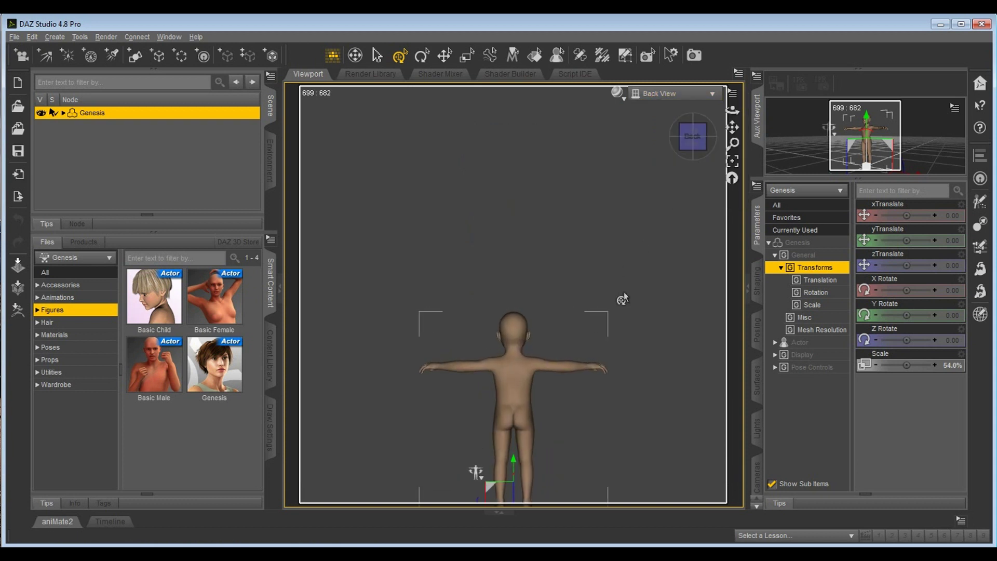
pyautogui.moveTo(657, 476); pyautogui.dragTo(661, 388, button='middle')
pyautogui.scroll(2, 657, 412)
pyautogui.scroll(2, 673, 395)
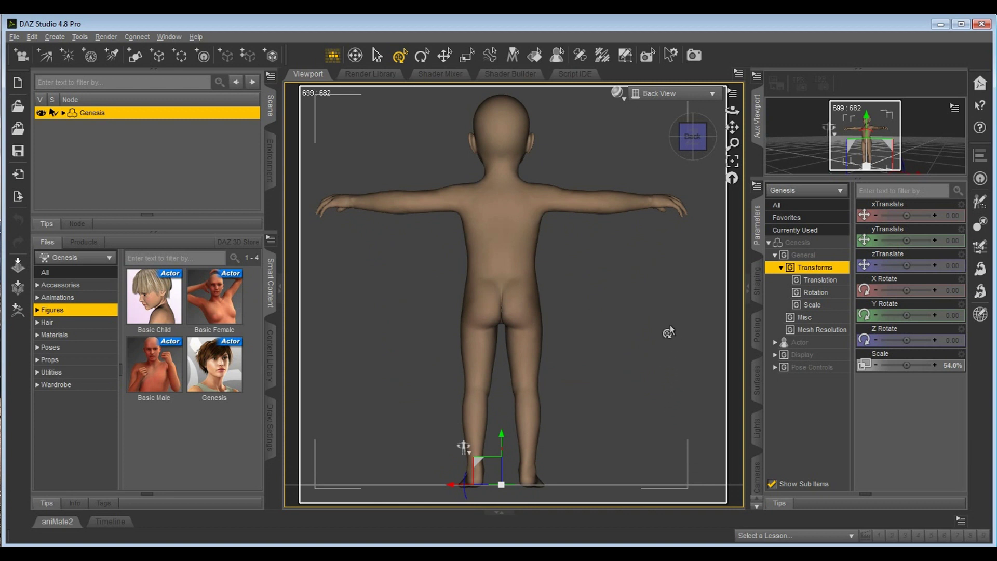
# Step: Examine the child figure from above in the Top View
pyautogui.click(716, 95)
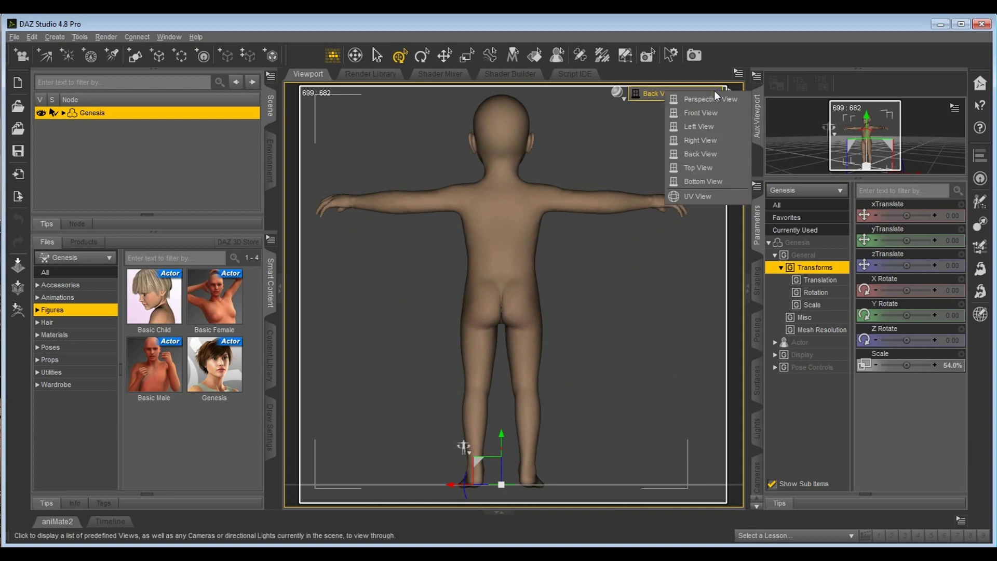
pyautogui.click(698, 167)
pyautogui.scroll(3, 630, 276)
pyautogui.scroll(2, 606, 269)
pyautogui.scroll(-1, 615, 269)
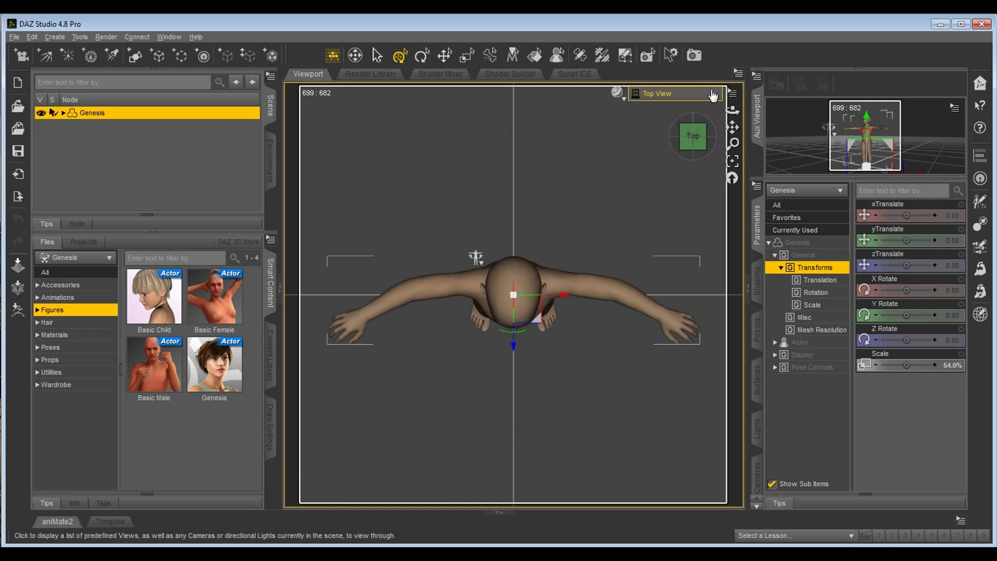
# Step: Examine the child figure from below in the Bottom View
pyautogui.click(713, 95)
pyautogui.click(704, 182)
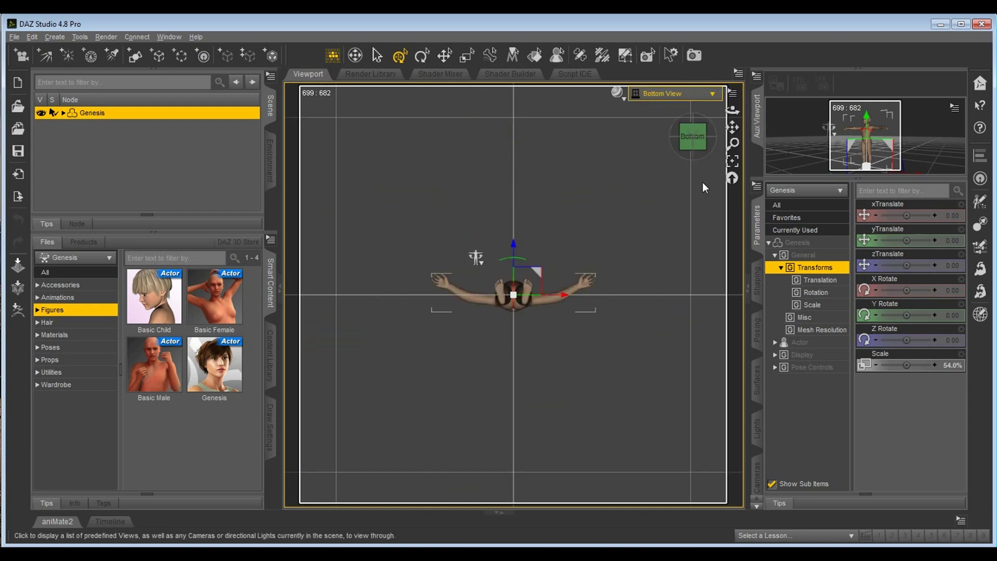
pyautogui.scroll(5, 598, 246)
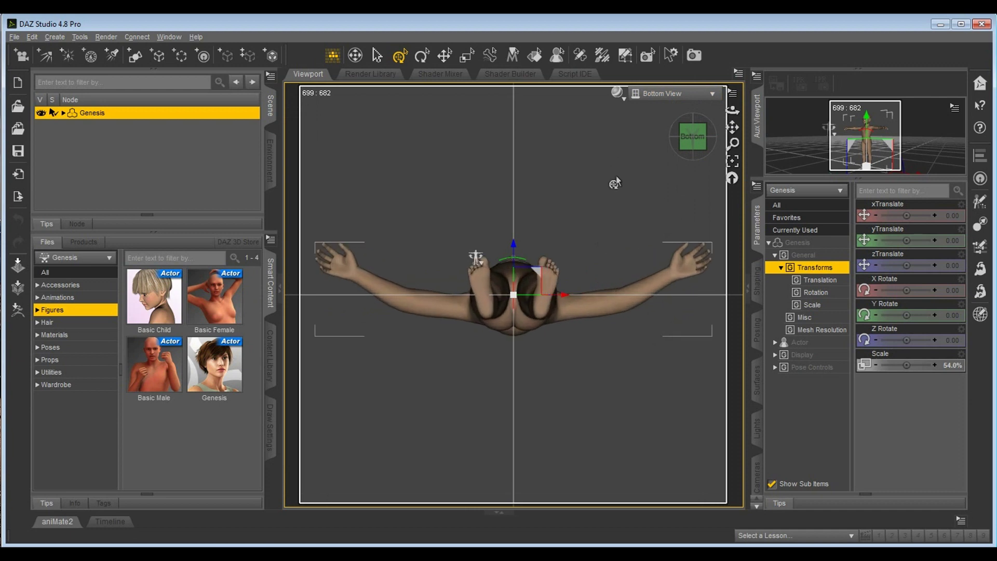
# Step: Return the viewport to the Perspective View with the child figure facing forward
pyautogui.click(713, 93)
pyautogui.click(719, 102)
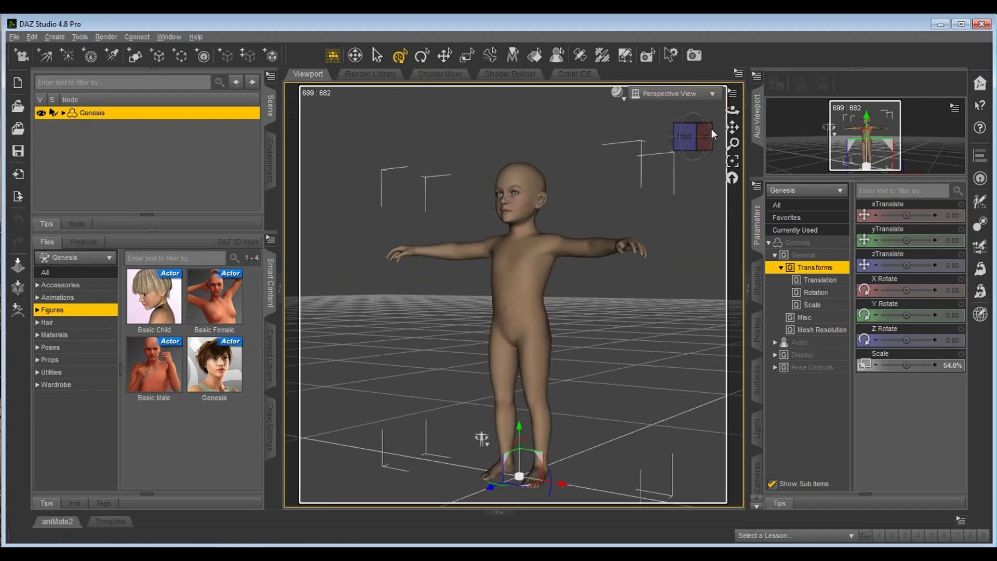
pyautogui.moveTo(589, 192); pyautogui.dragTo(572, 169, button='middle')
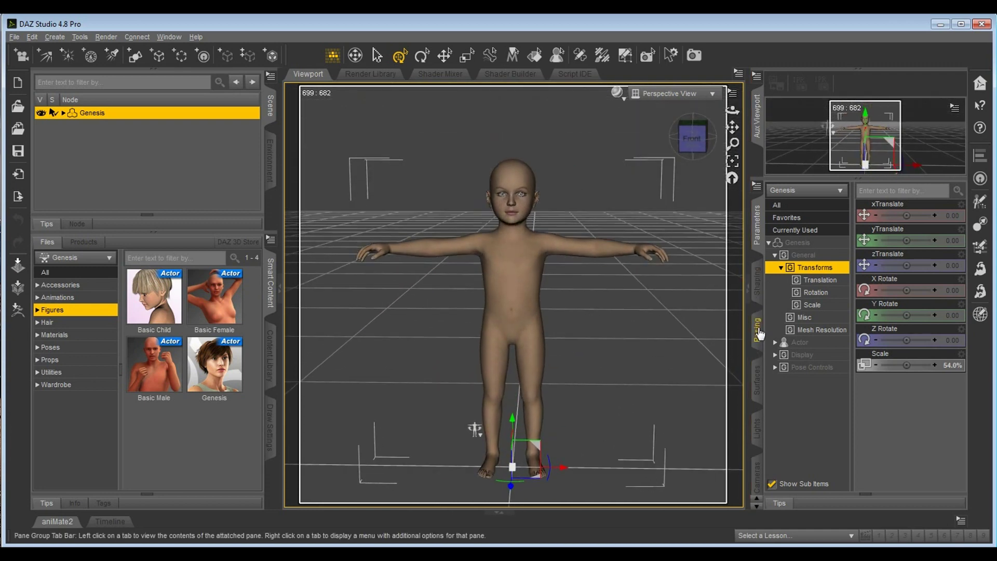
# Step: Preview the Genesis animation presets for posing on the figure, including bow, boxing and clap
pyautogui.click(758, 333)
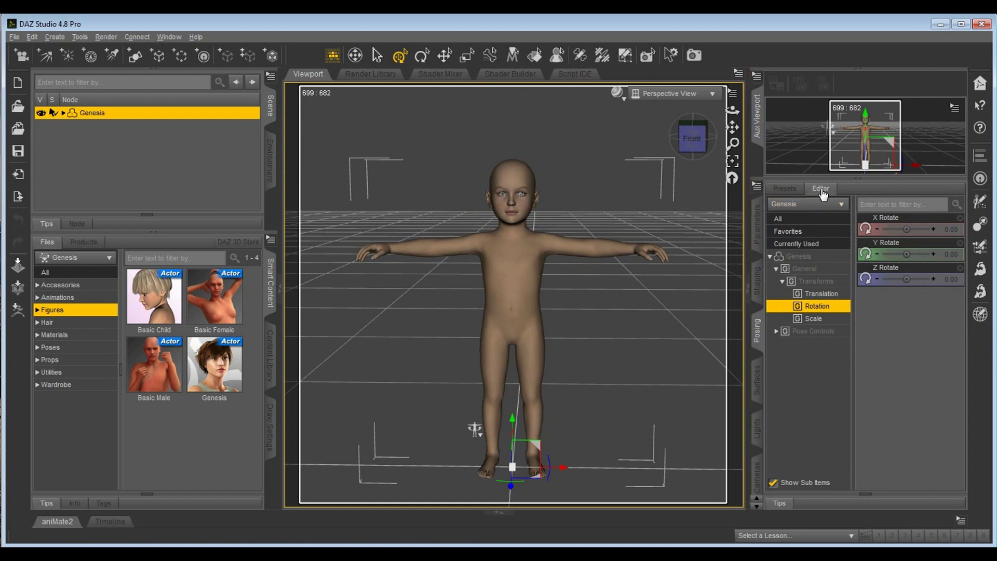
pyautogui.click(782, 189)
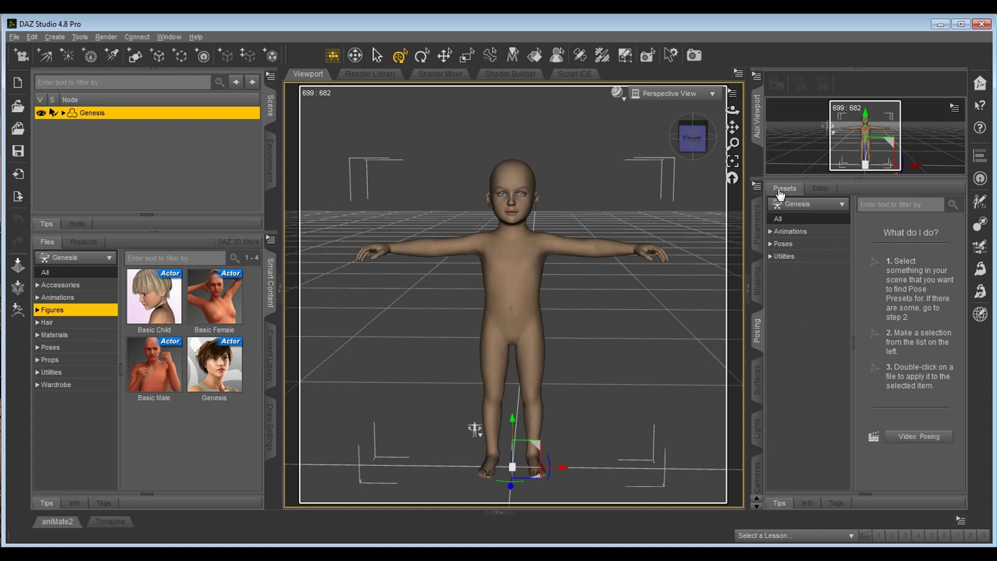
pyautogui.click(790, 232)
pyautogui.moveTo(881, 253)
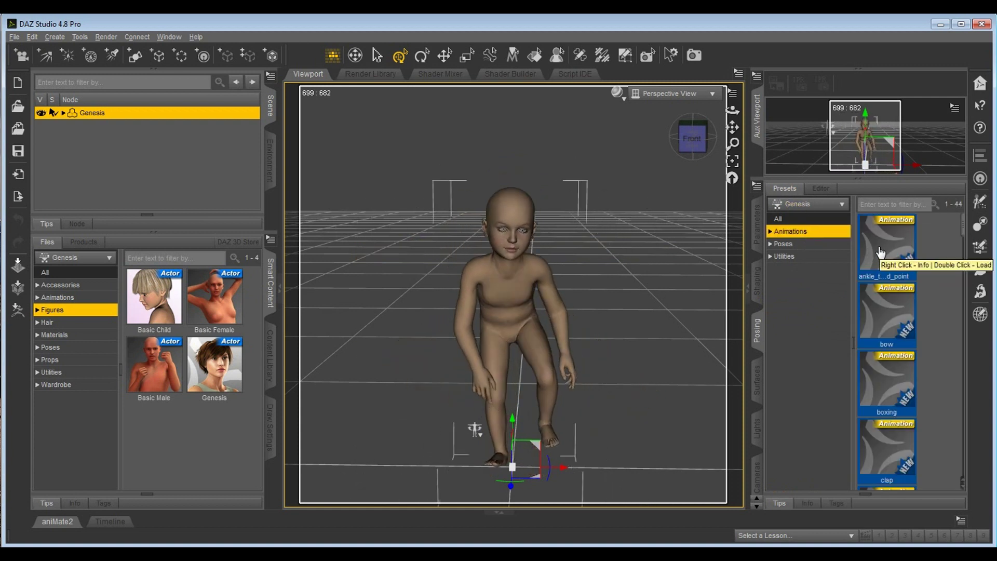
pyautogui.moveTo(889, 300)
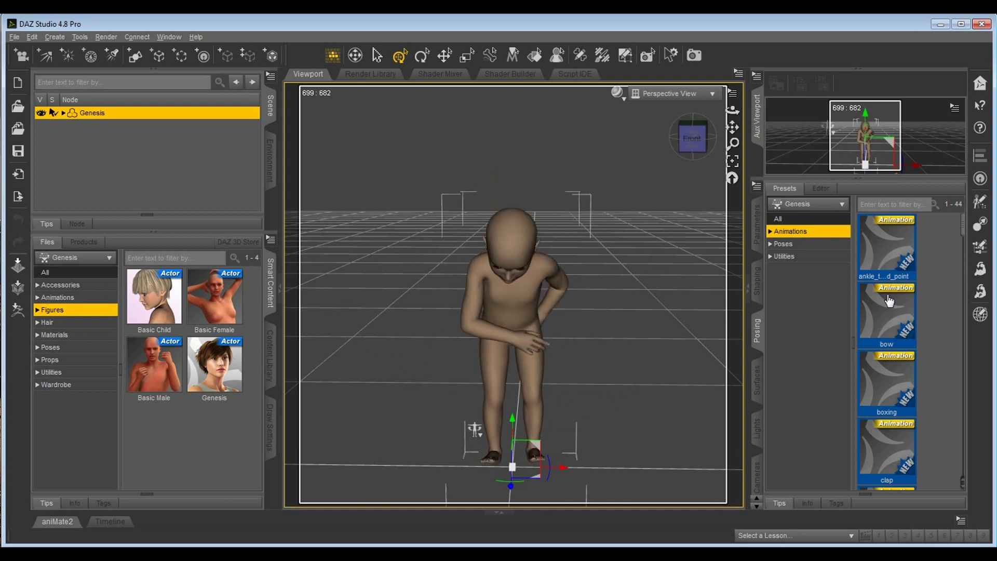
pyautogui.moveTo(890, 375)
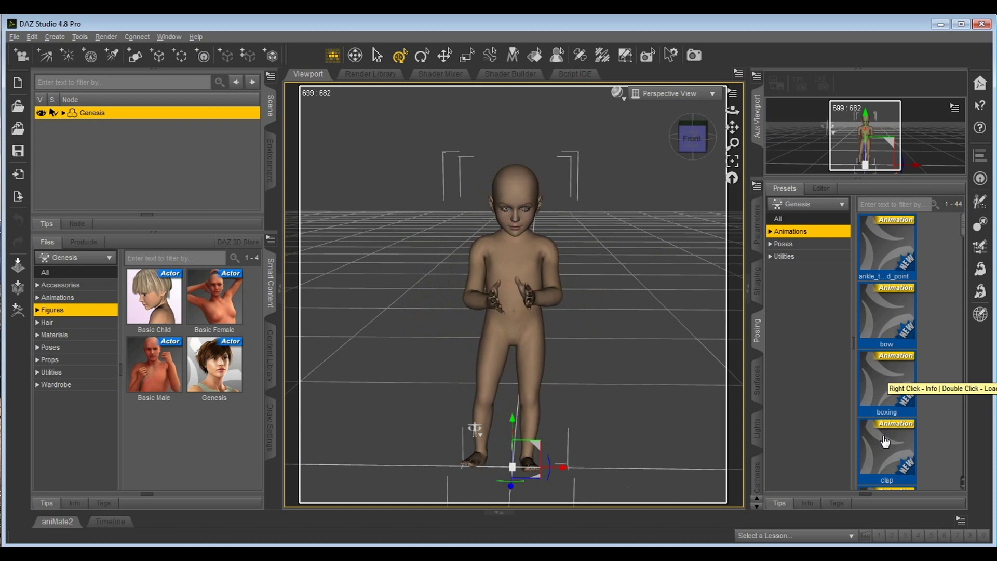
pyautogui.scroll(-4, 907, 358)
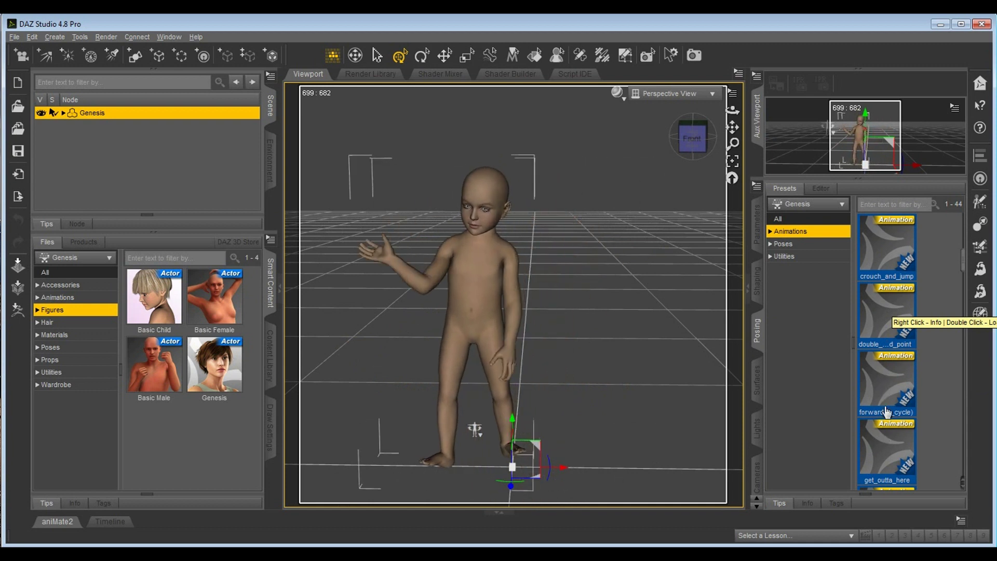
# Step: Apply the Female Arms Raised 01 pose preset to the Genesis figure
pyautogui.click(793, 245)
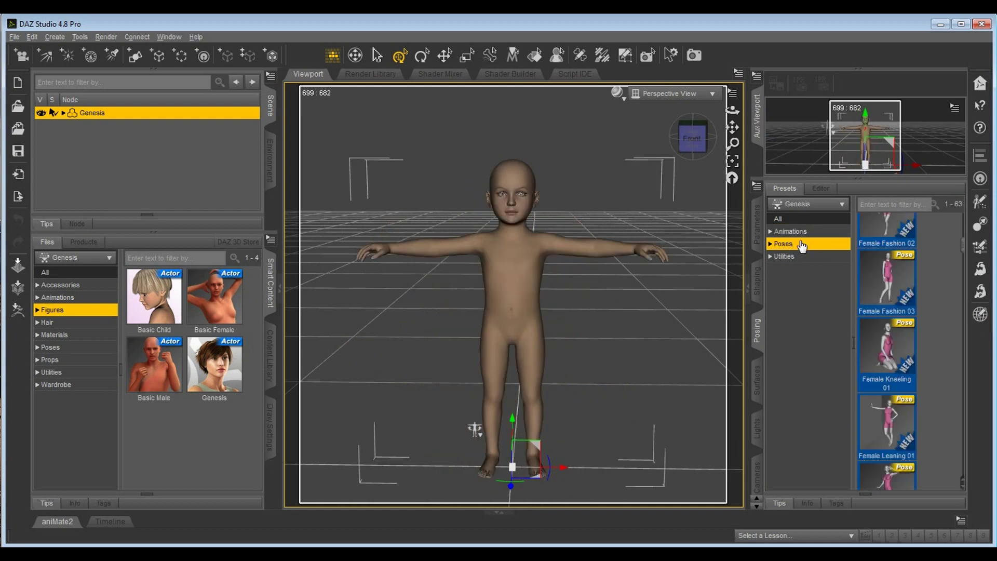
pyautogui.scroll(5, 937, 301)
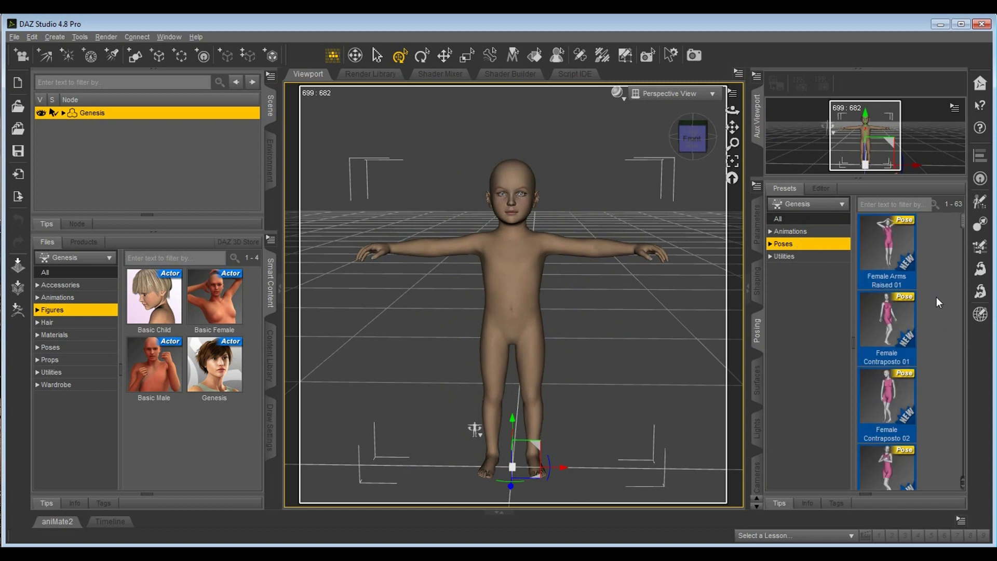
pyautogui.doubleClick(891, 246)
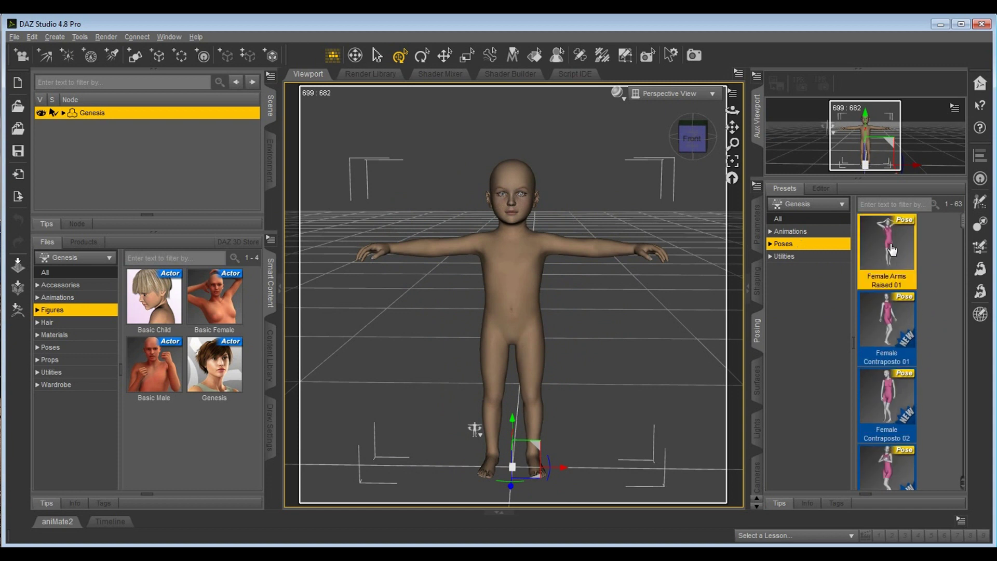
# Step: Try the Kid Cartwheel 01, Kid Cartwheel 02 and Kid Clinging poses on the figure one after another
pyautogui.scroll(-10, 944, 249)
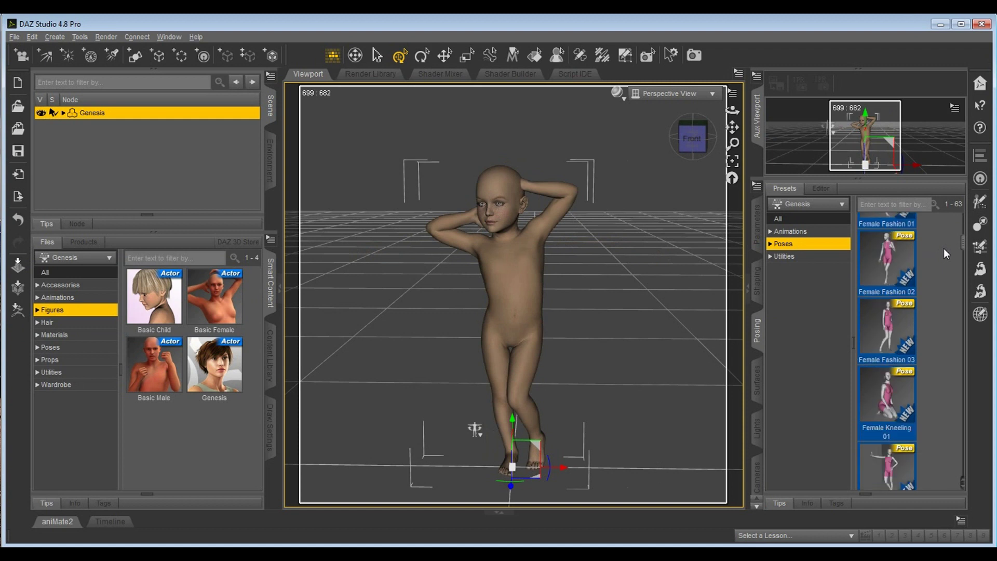
pyautogui.scroll(-5, 931, 291)
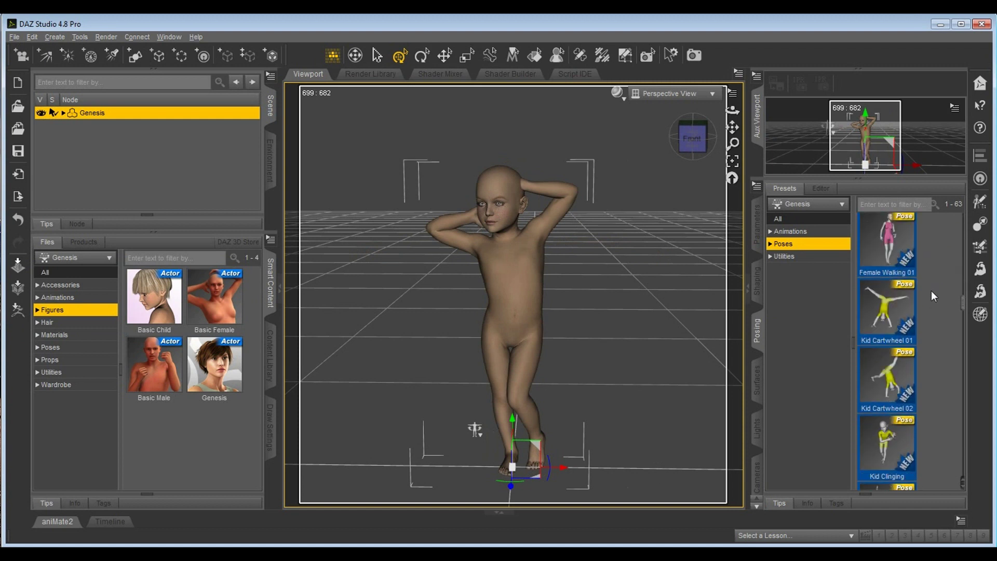
pyautogui.doubleClick(886, 297)
pyautogui.doubleClick(888, 355)
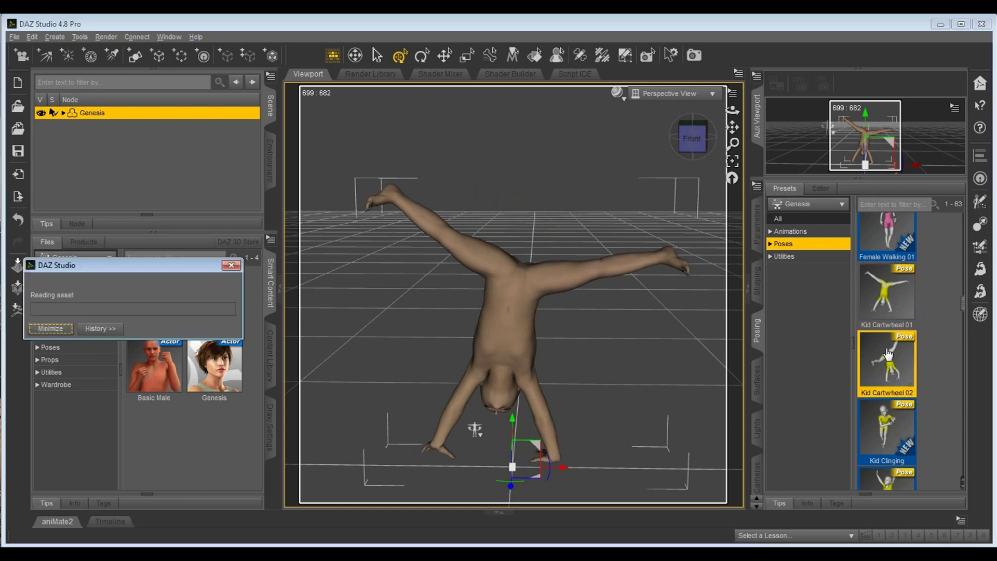
pyautogui.doubleClick(884, 446)
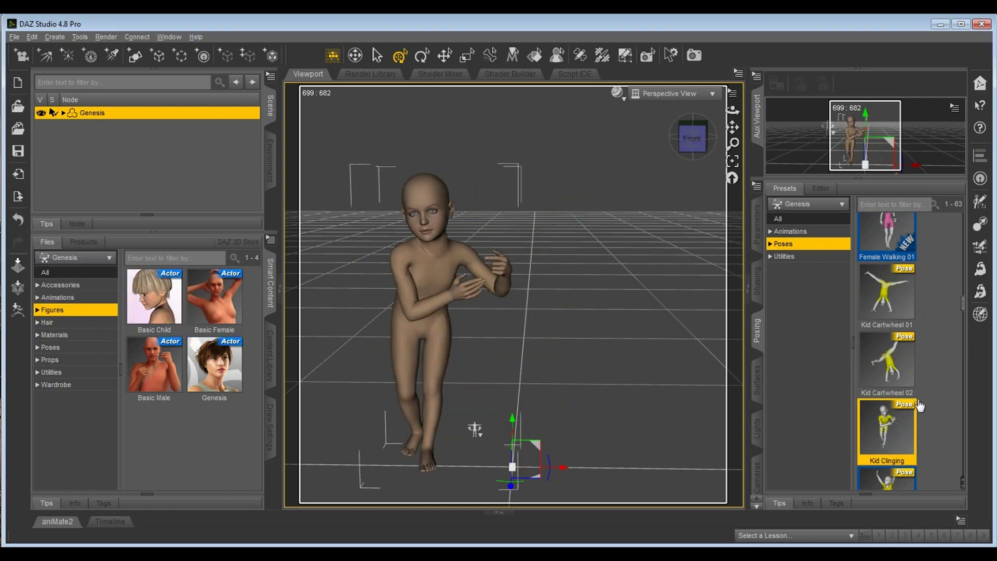
# Step: Try the Kid Jumping 01 and Kid Jumping 02 poses on the figure
pyautogui.scroll(-5, 932, 415)
pyautogui.scroll(5, 932, 415)
pyautogui.scroll(-3, 931, 414)
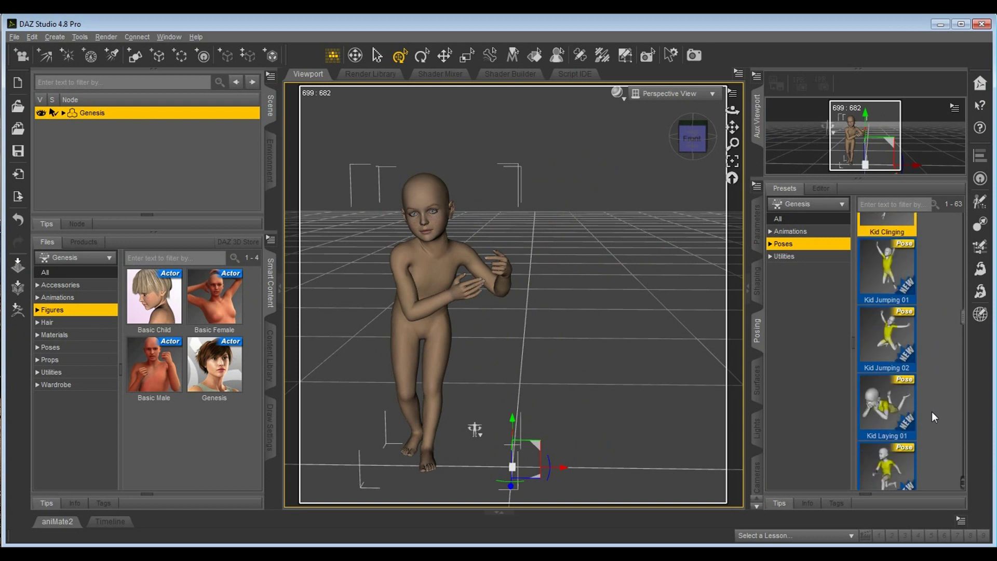
pyautogui.click(886, 271)
pyautogui.doubleClick(886, 273)
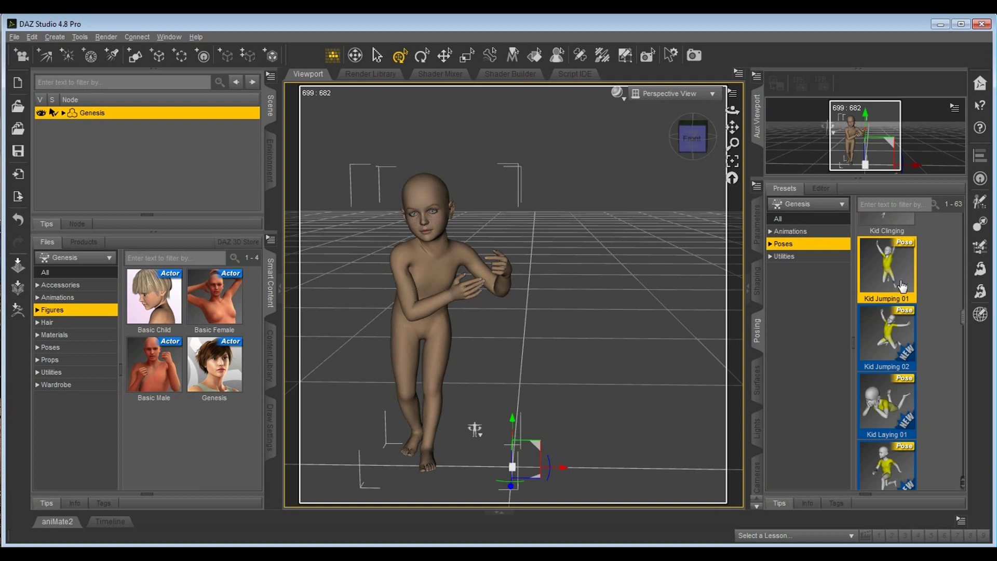
pyautogui.doubleClick(886, 328)
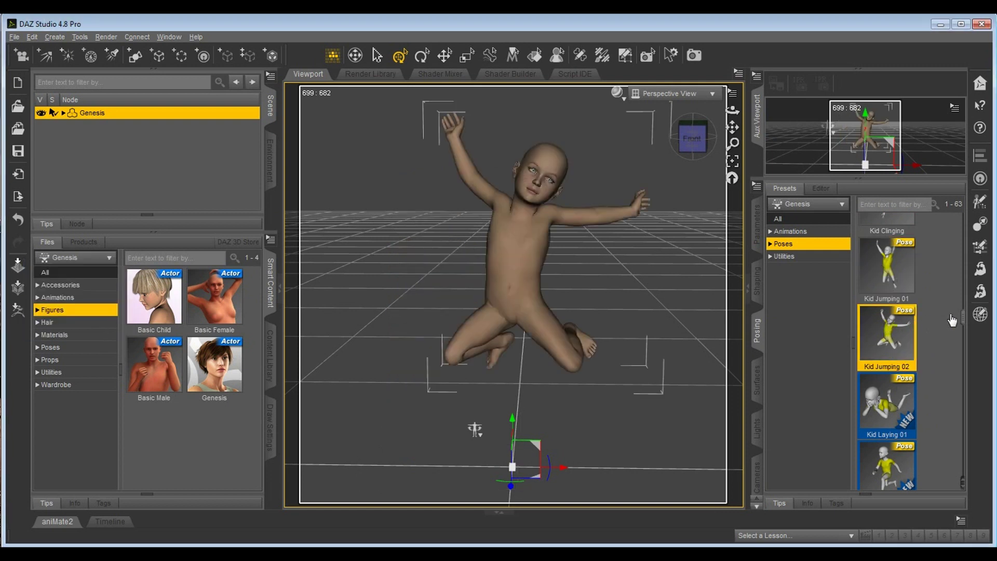
# Step: Apply the Kid Laying 01 pose to the figure and frame it in the viewport
pyautogui.doubleClick(882, 402)
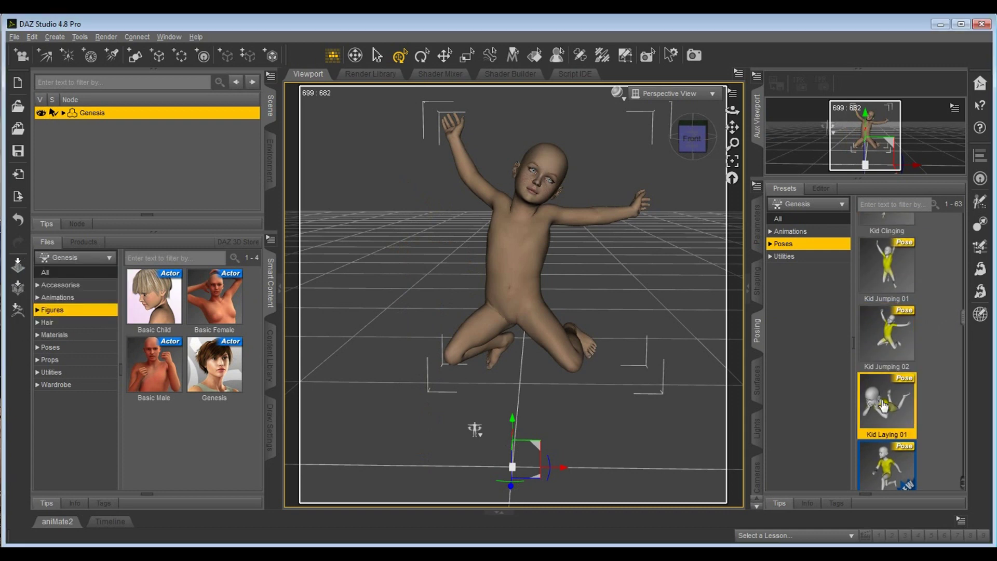
pyautogui.moveTo(699, 386)
pyautogui.mouseDown(button='middle')
pyautogui.moveTo(696, 402)
pyautogui.moveTo(714, 395)
pyautogui.mouseUp(button='middle')
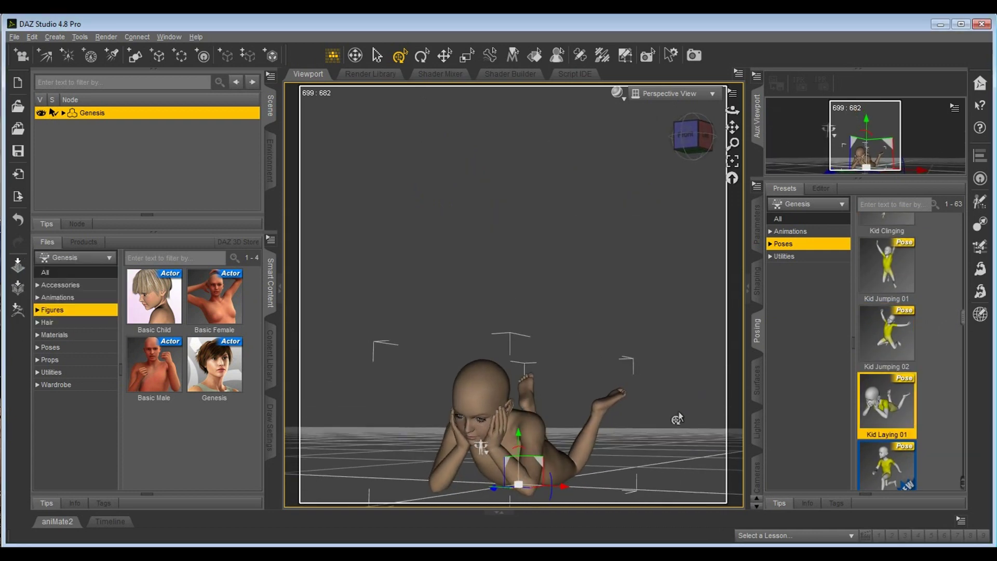
pyautogui.moveTo(678, 414); pyautogui.dragTo(669, 320, button='right')
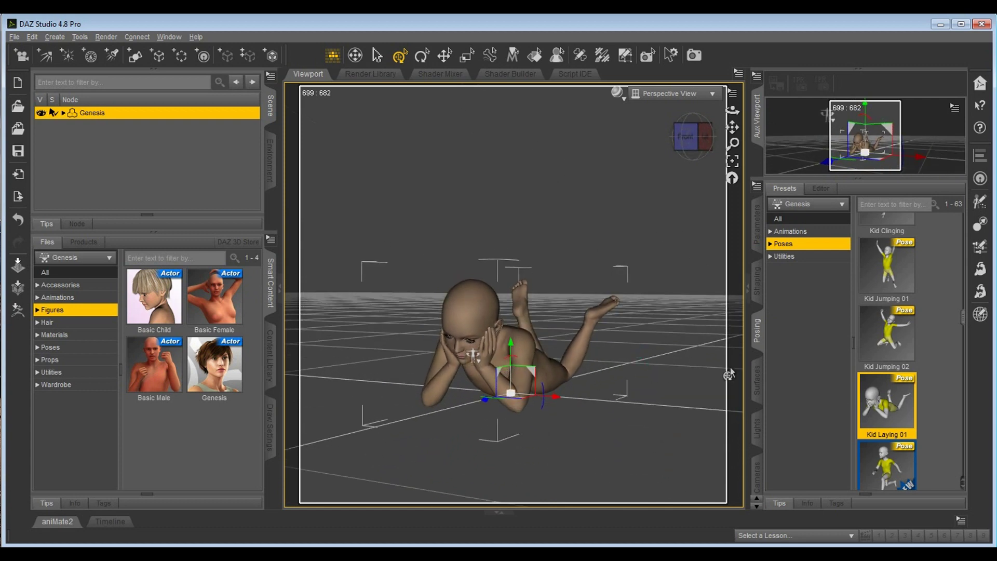
# Step: Try the Kid Leaping 01 and Kid Running 01 poses on the figure
pyautogui.doubleClick(906, 462)
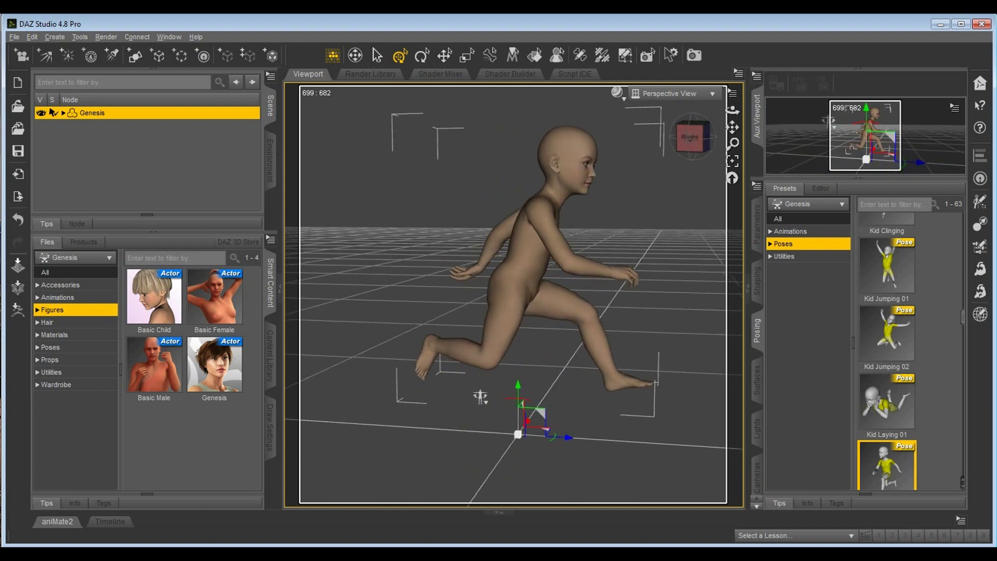
pyautogui.scroll(-3, 938, 358)
pyautogui.doubleClick(890, 311)
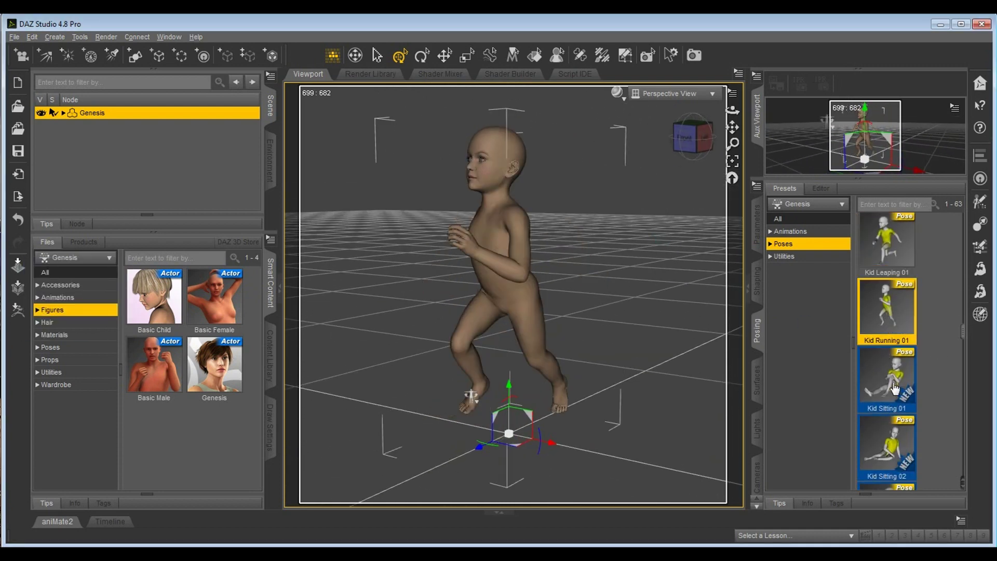
# Step: Try the Kid Sitting 01 and Kid Sitting 02 poses on the figure
pyautogui.doubleClick(895, 387)
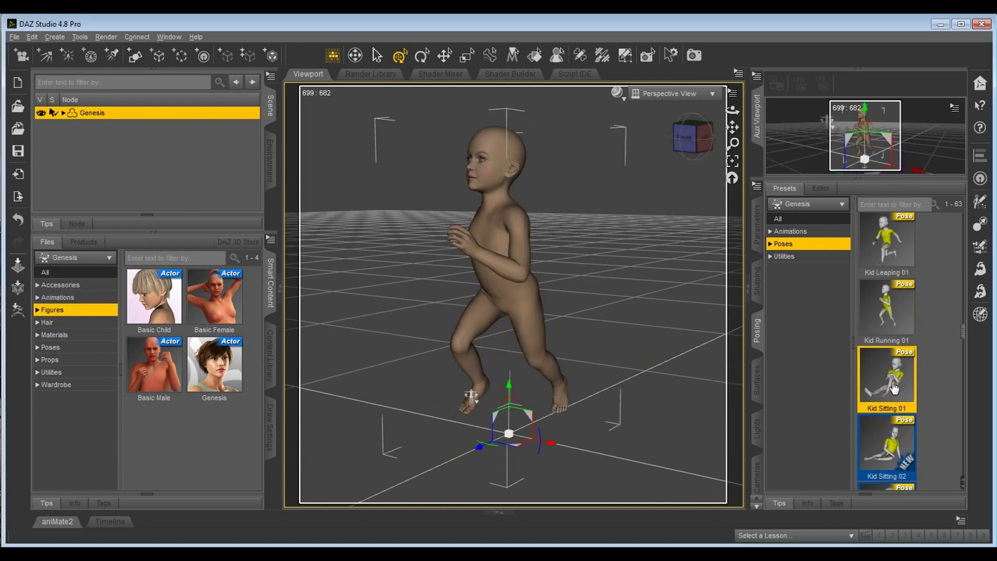
pyautogui.doubleClick(897, 425)
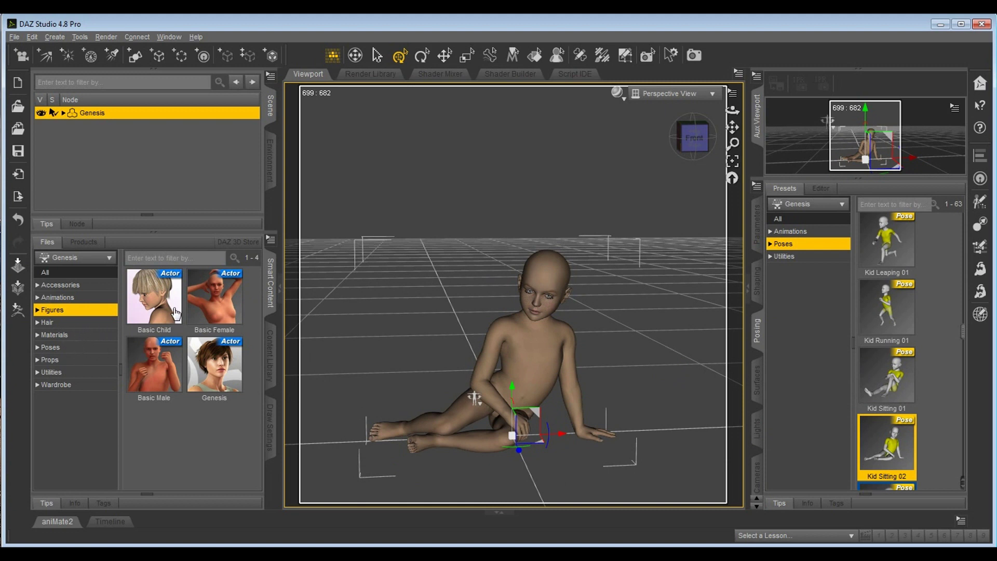
pyautogui.moveTo(176, 311)
# Step: Apply the Male Gun 02 pose to the figure and look at it from the side
pyautogui.scroll(-10, 948, 358)
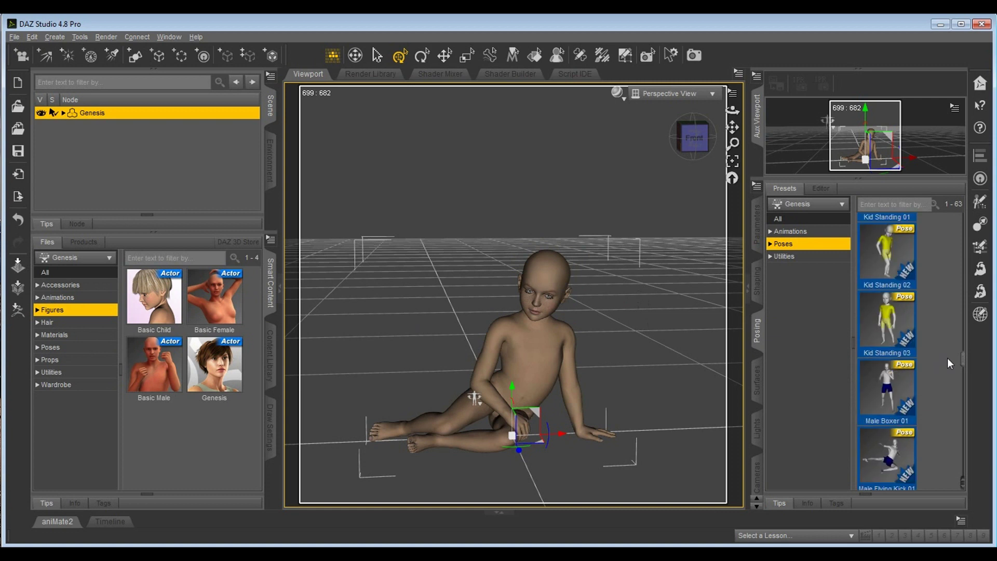
pyautogui.scroll(1, 936, 348)
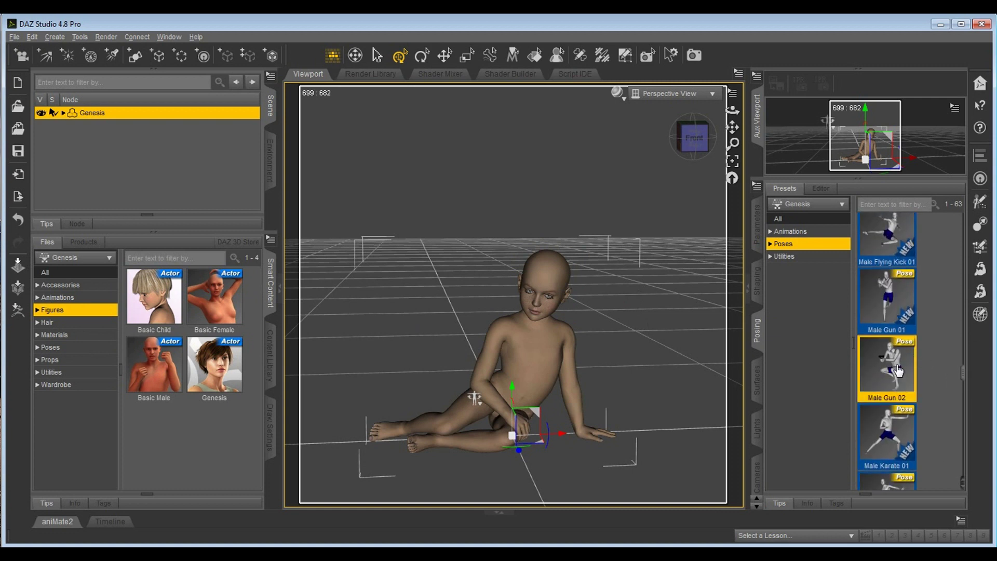
pyautogui.doubleClick(899, 370)
pyautogui.moveTo(637, 365); pyautogui.dragTo(587, 353, button='middle')
pyautogui.moveTo(646, 343); pyautogui.dragTo(577, 342, button='middle')
pyautogui.keyDown('alt'); pyautogui.moveTo(649, 332); pyautogui.dragTo(650, 318); pyautogui.keyUp('alt')
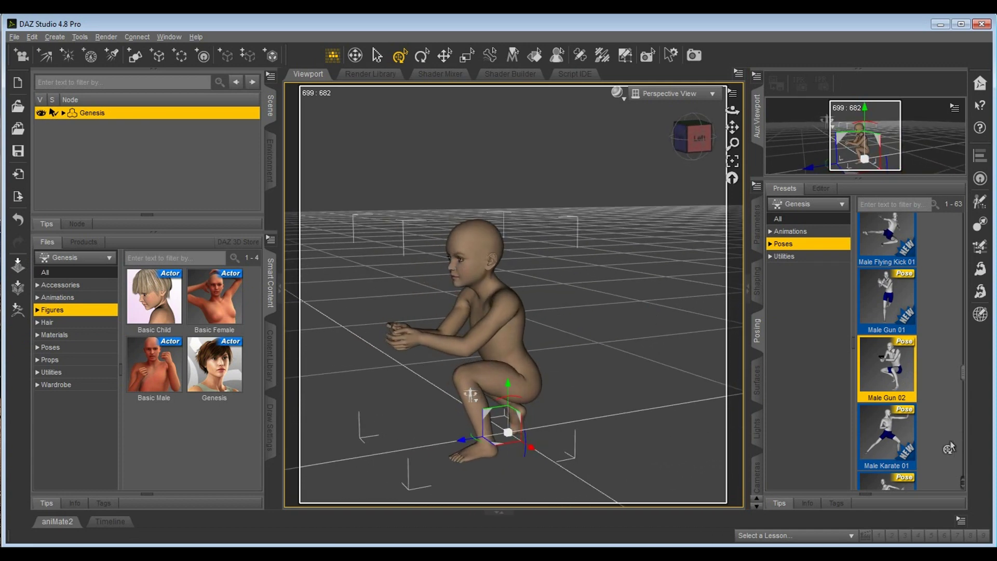
# Step: Apply the Male Karate 01 pose to the figure and inspect it from several angles
pyautogui.doubleClick(895, 435)
pyautogui.moveTo(590, 333); pyautogui.dragTo(546, 324, button='middle')
pyautogui.moveTo(626, 343); pyautogui.dragTo(660, 359, button='middle')
pyautogui.moveTo(631, 312); pyautogui.dragTo(604, 295, button='middle')
pyautogui.scroll(3, 604, 294)
pyautogui.moveTo(685, 337)
pyautogui.mouseDown(button='middle')
pyautogui.moveTo(675, 333)
pyautogui.moveTo(685, 329)
pyautogui.mouseUp(button='middle')
pyautogui.moveTo(707, 344); pyautogui.dragTo(656, 332, button='right')
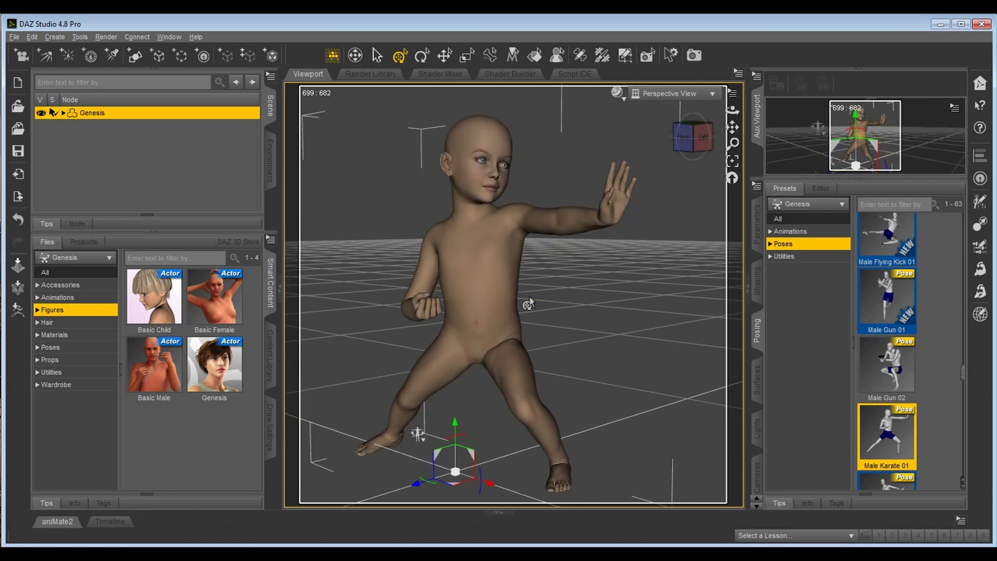
pyautogui.moveTo(627, 310); pyautogui.dragTo(653, 306, button='middle')
pyautogui.keyDown('alt'); pyautogui.moveTo(561, 281); pyautogui.dragTo(613, 277); pyautogui.keyUp('alt')
pyautogui.moveTo(652, 320); pyautogui.dragTo(670, 299, button='middle')
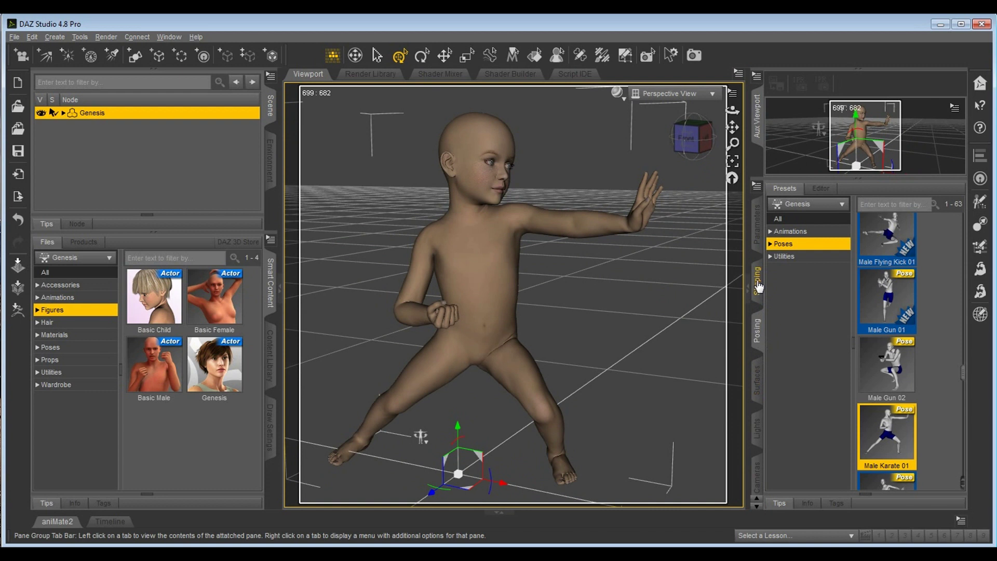
pyautogui.scroll(-3, 567, 356)
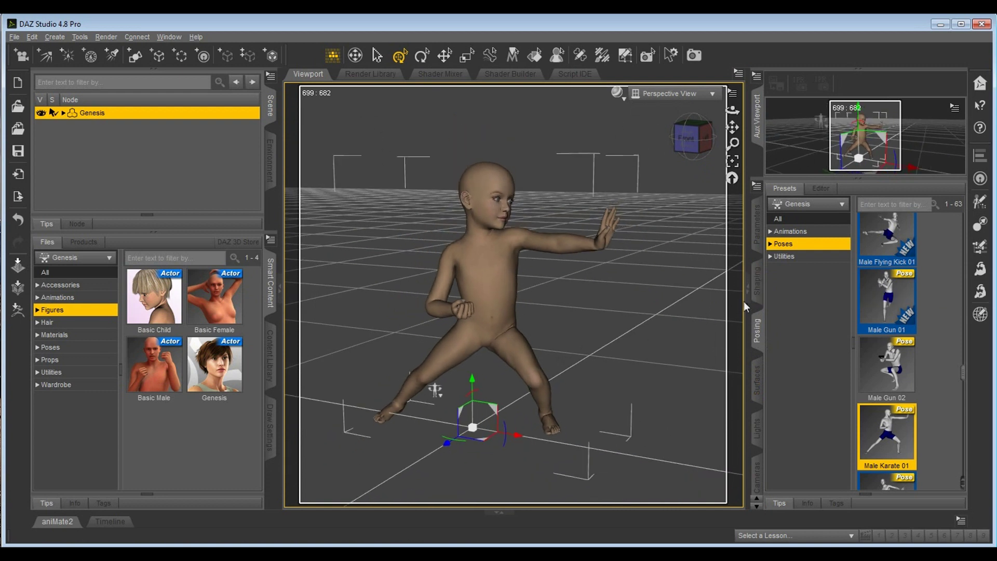
# Step: Try the Heavy body shape on the figure at 0.99, then reset it to zero
pyautogui.click(759, 283)
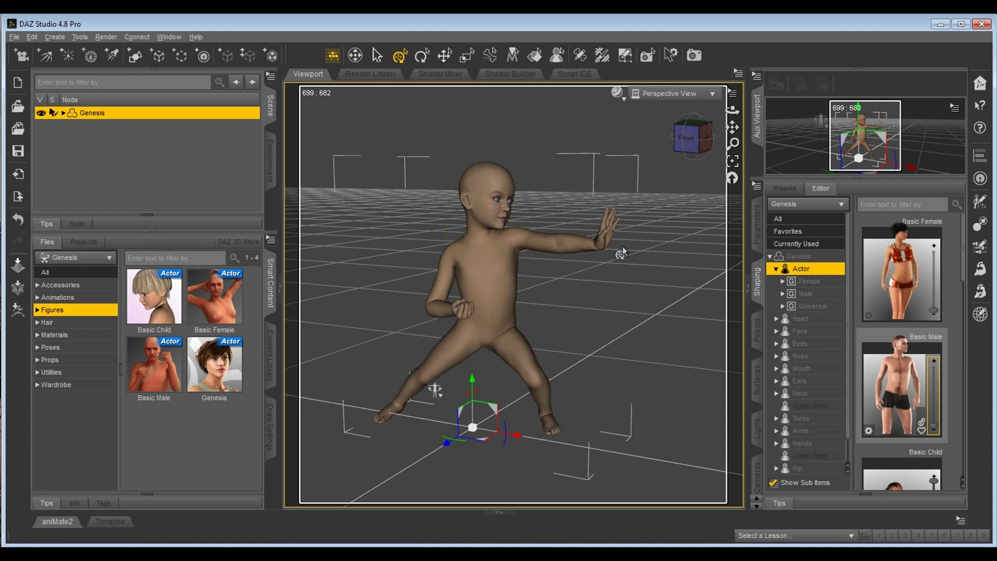
pyautogui.scroll(-1, 952, 319)
pyautogui.scroll(-5, 954, 321)
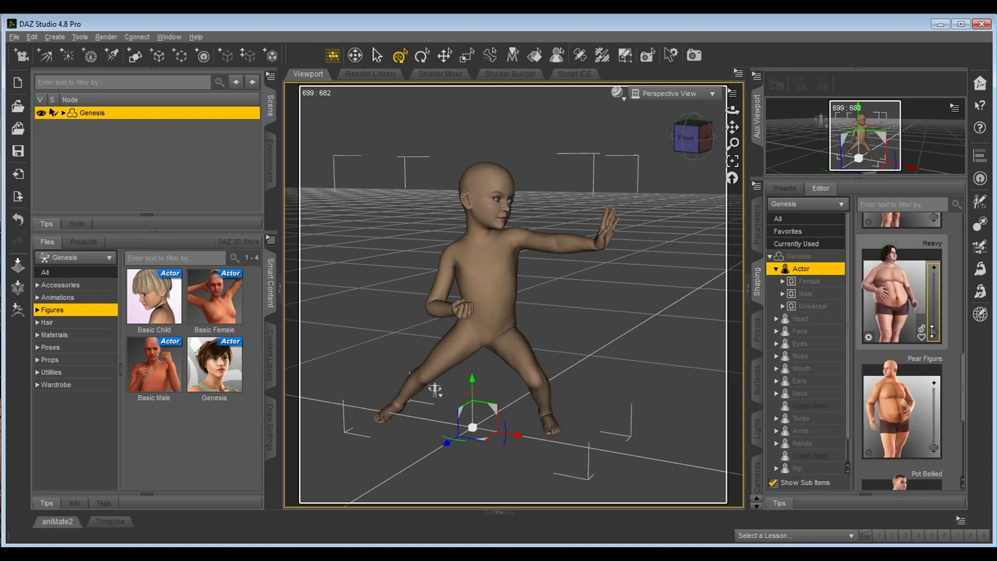
pyautogui.moveTo(932, 327); pyautogui.dragTo(937, 267)
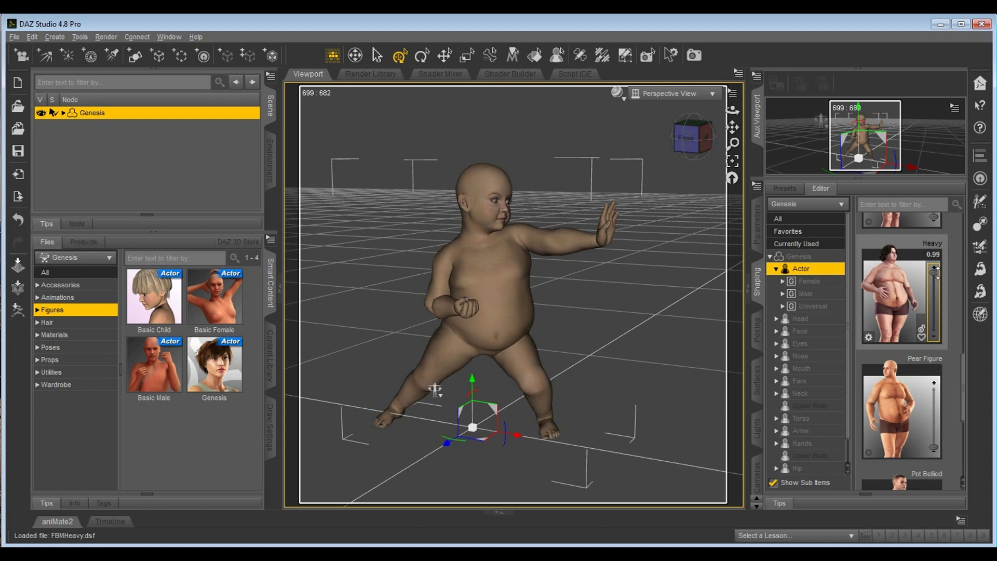
pyautogui.moveTo(938, 271); pyautogui.dragTo(937, 340)
# Step: Try the Pear Figure shape and the Thin shape at 1.00 on the figure, resetting each one
pyautogui.moveTo(935, 447)
pyautogui.mouseDown()
pyautogui.moveTo(937, 340)
pyautogui.moveTo(939, 456)
pyautogui.mouseUp()
pyautogui.scroll(-4, 957, 395)
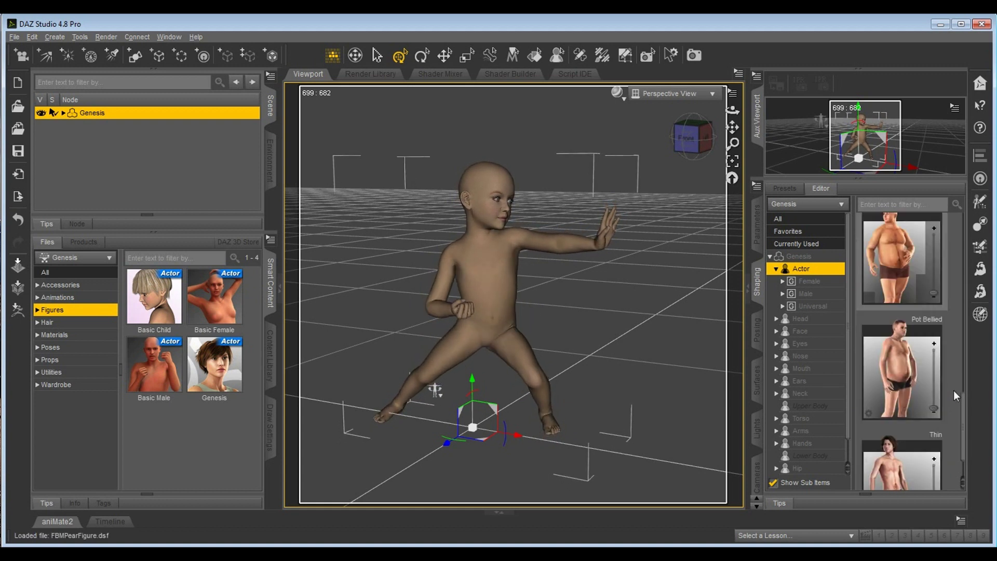
pyautogui.moveTo(935, 477); pyautogui.dragTo(938, 385)
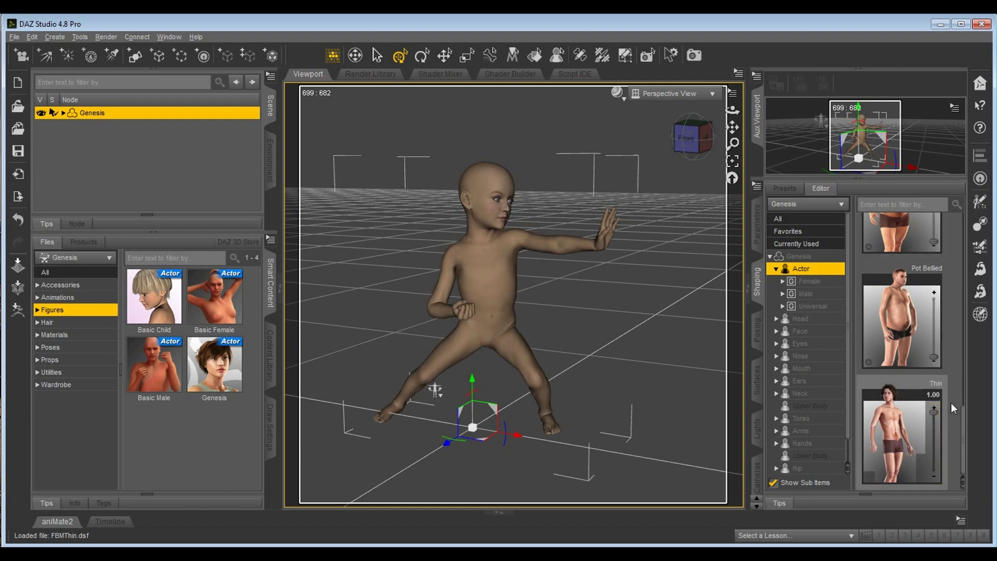
pyautogui.moveTo(934, 409); pyautogui.dragTo(941, 476)
pyautogui.scroll(10, 920, 362)
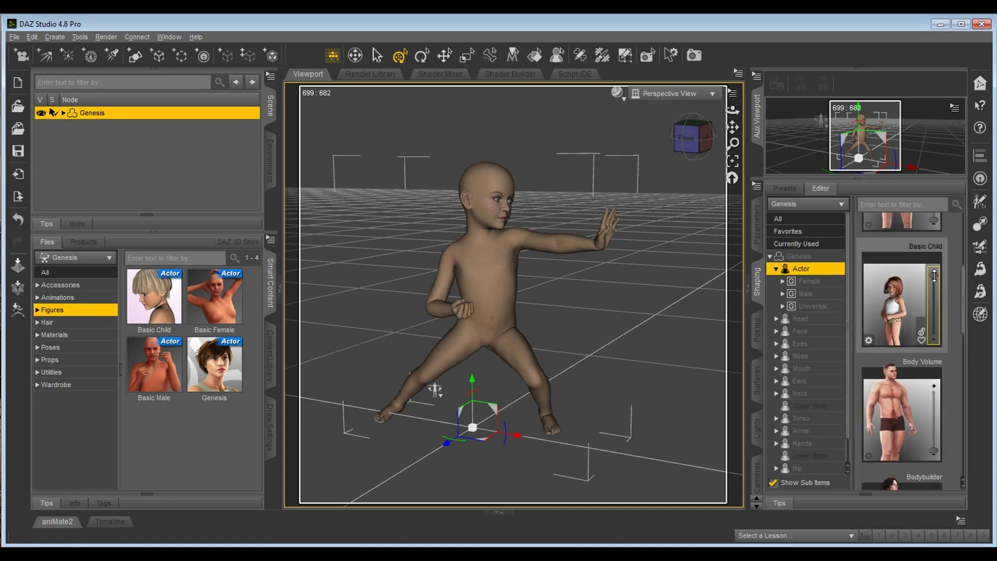
# Step: Try the Body Volume and Bodybuilder shapes on the figure, bringing Body Volume back down to 0.052
pyautogui.moveTo(935, 455); pyautogui.dragTo(937, 370)
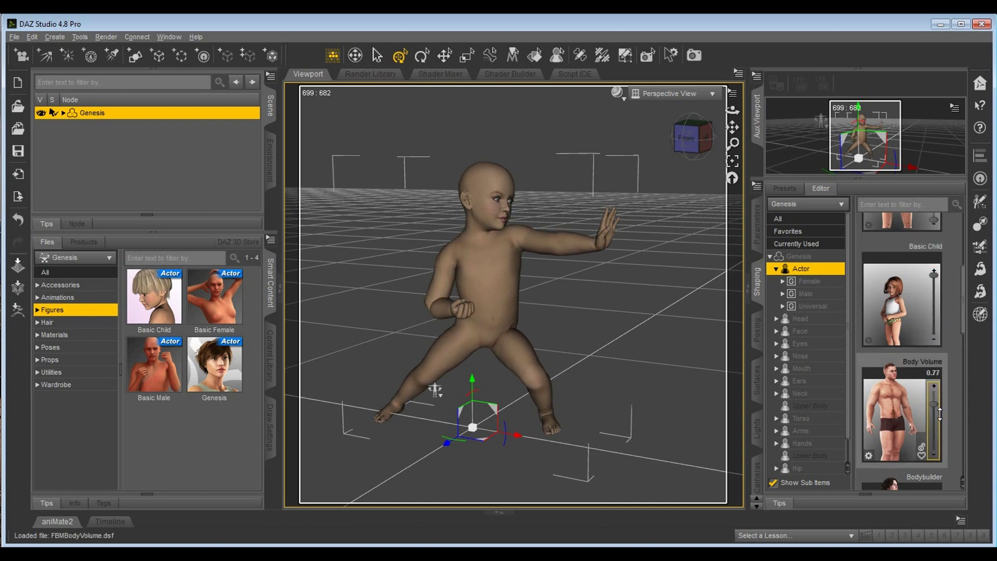
pyautogui.scroll(-5, 935, 322)
pyautogui.scroll(1, 935, 311)
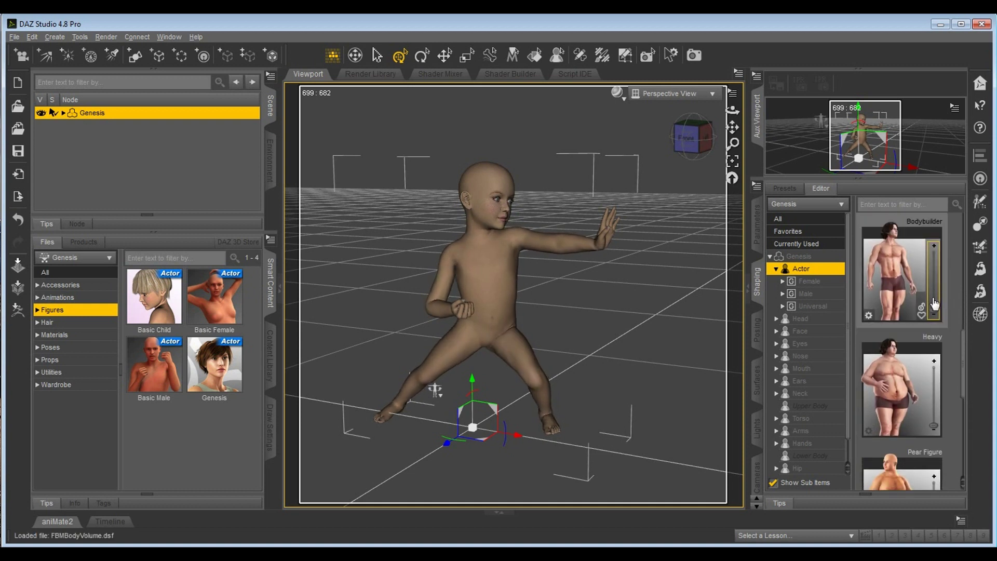
pyautogui.moveTo(934, 310)
pyautogui.mouseDown()
pyautogui.moveTo(937, 236)
pyautogui.moveTo(939, 324)
pyautogui.mouseUp()
pyautogui.scroll(10, 945, 343)
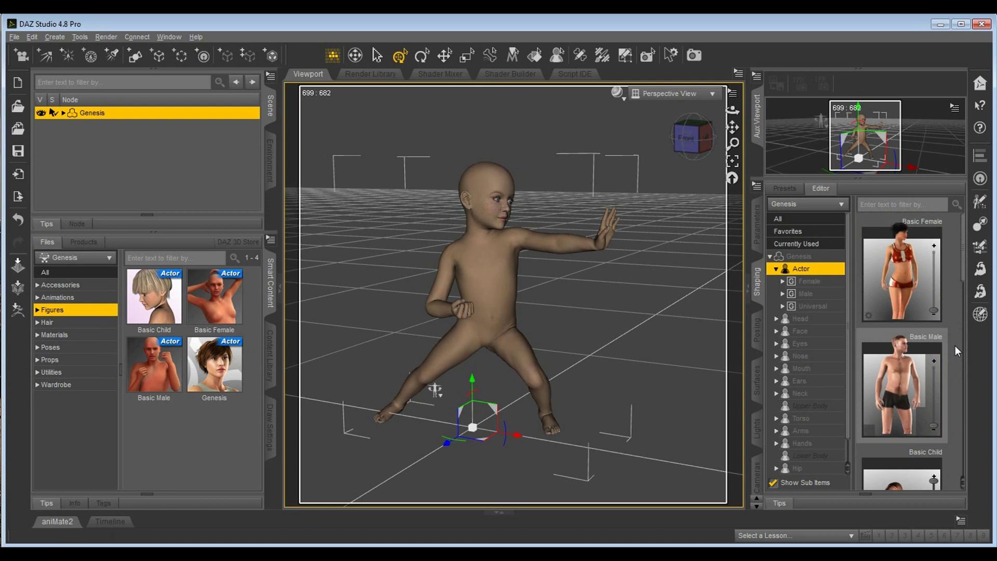
# Step: Lower the Basic Child shape in stages to 0.57, 0.12 and 0.00 and look at the whole figure
pyautogui.scroll(-3, 962, 274)
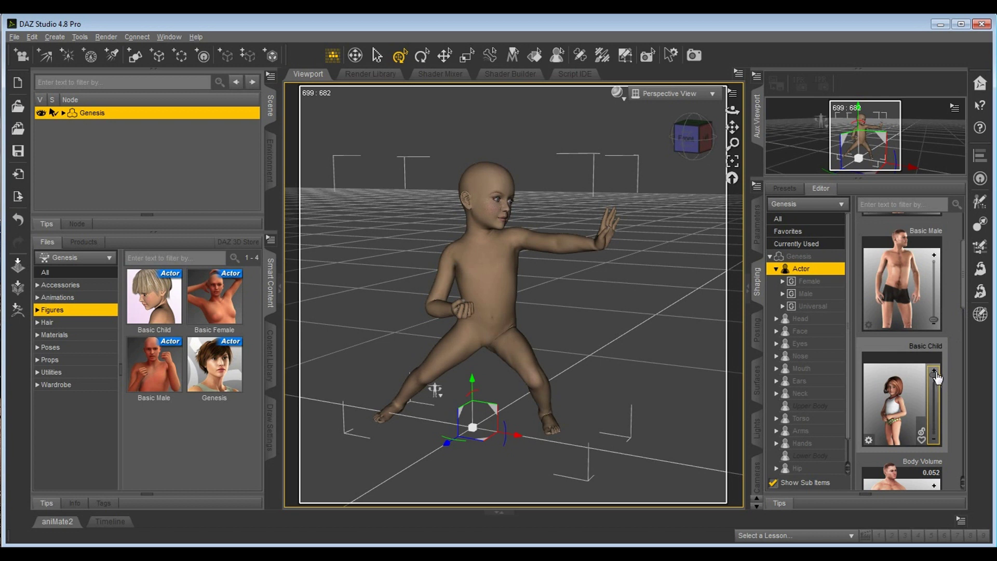
pyautogui.moveTo(935, 380); pyautogui.dragTo(935, 401)
pyautogui.scroll(-5, 711, 358)
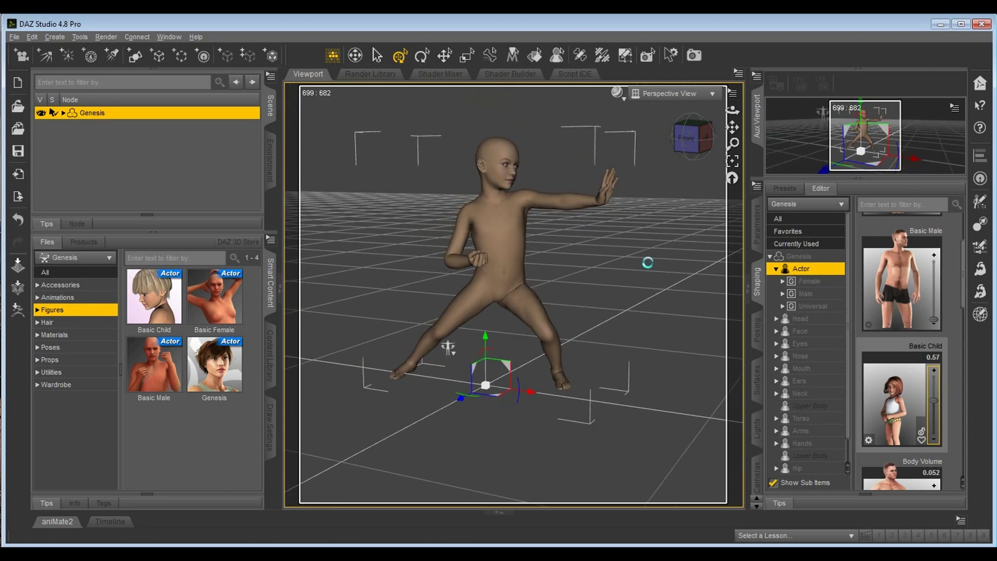
pyautogui.moveTo(935, 404); pyautogui.dragTo(934, 438)
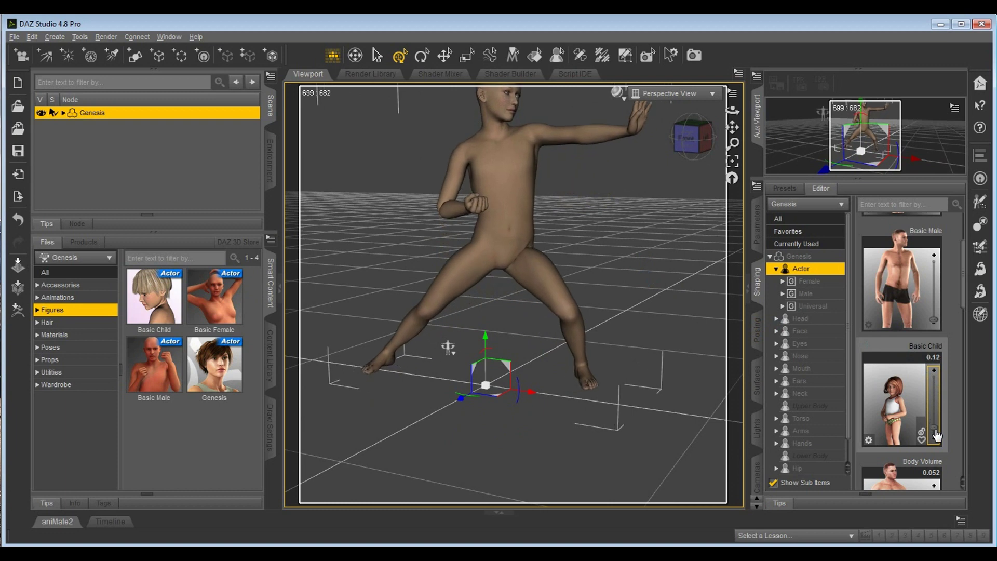
pyautogui.scroll(-3, 671, 284)
pyautogui.moveTo(672, 282)
pyautogui.mouseDown(button='middle')
pyautogui.moveTo(669, 254)
pyautogui.moveTo(683, 278)
pyautogui.mouseUp(button='middle')
pyautogui.keyDown('alt'); pyautogui.moveTo(640, 224); pyautogui.dragTo(717, 255); pyautogui.keyUp('alt')
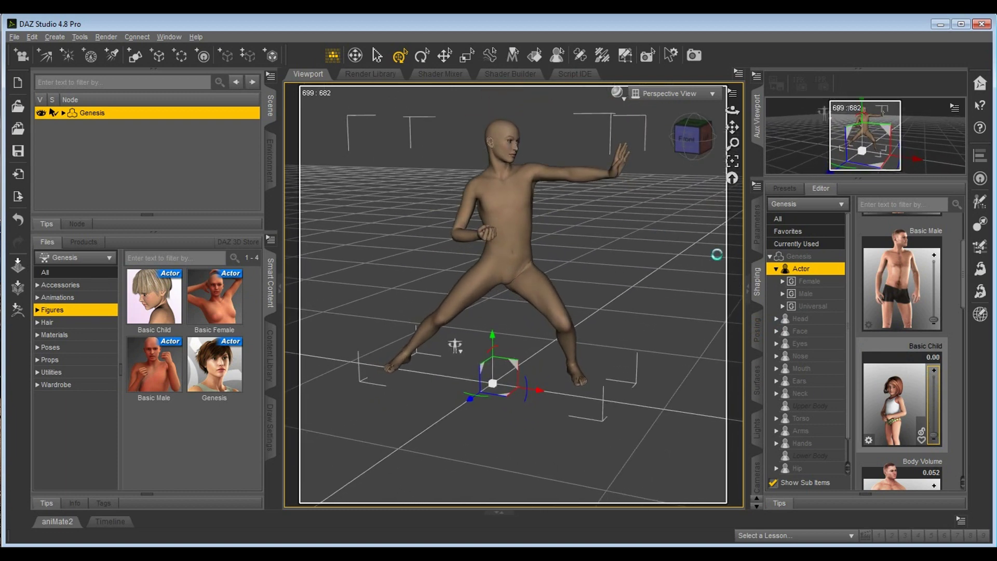
# Step: Set the Basic Child shape to 0.35 and restore the figure's default pose
pyautogui.moveTo(936, 441); pyautogui.dragTo(939, 413)
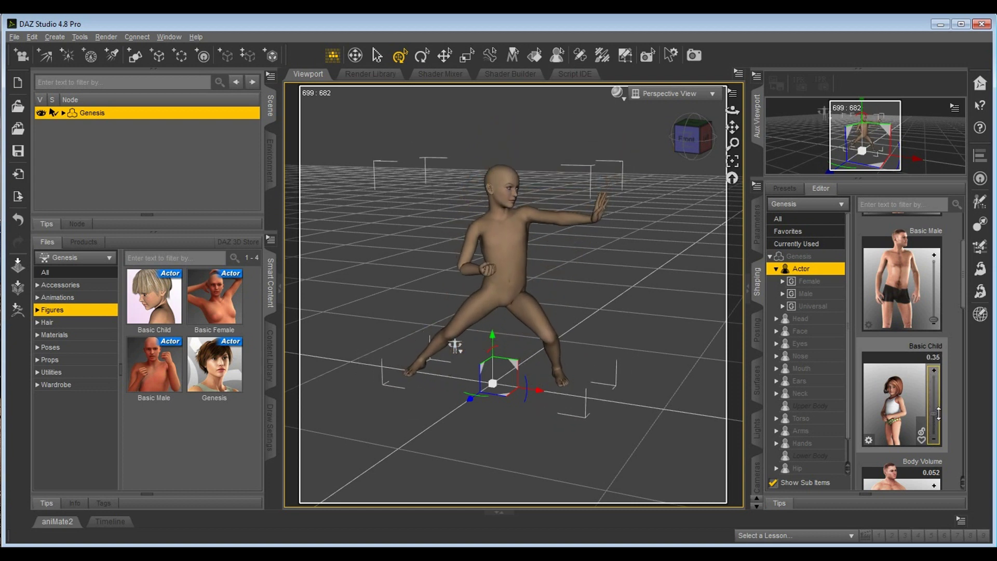
pyautogui.click(457, 347)
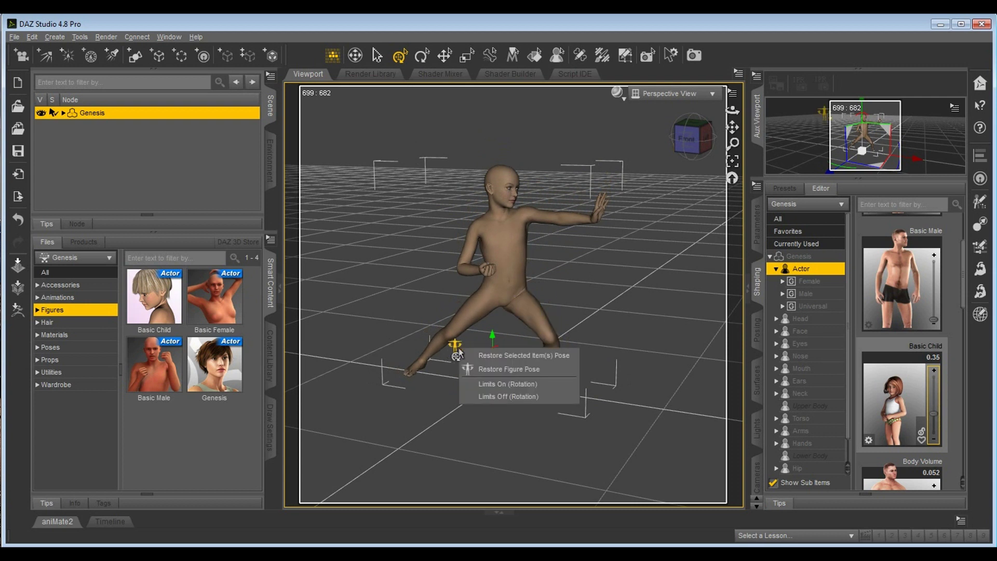
pyautogui.click(523, 369)
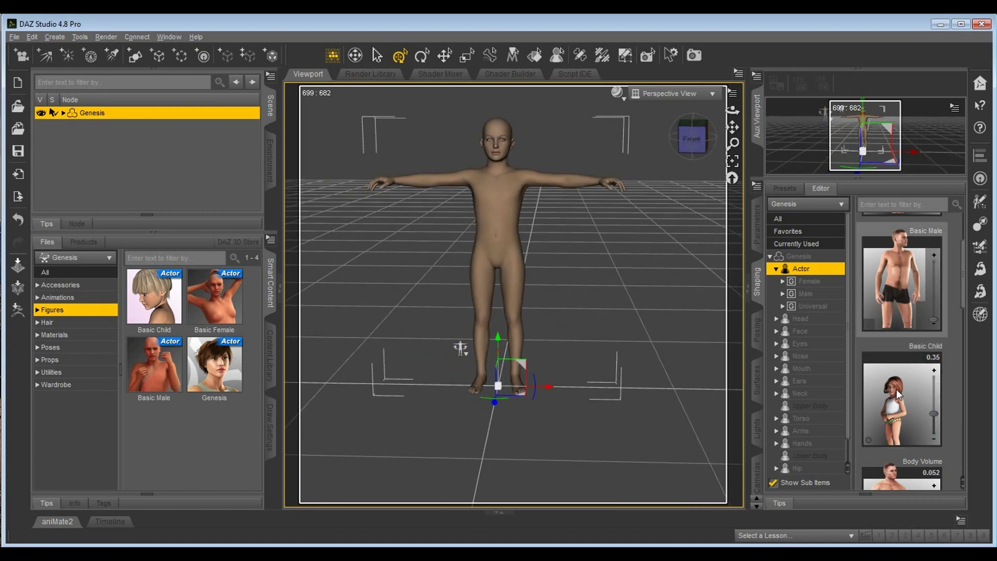
# Step: Raise the Basic Child shape to its maximum, then lower it to 0.21 and finally to 0.00
pyautogui.moveTo(935, 413); pyautogui.dragTo(935, 366)
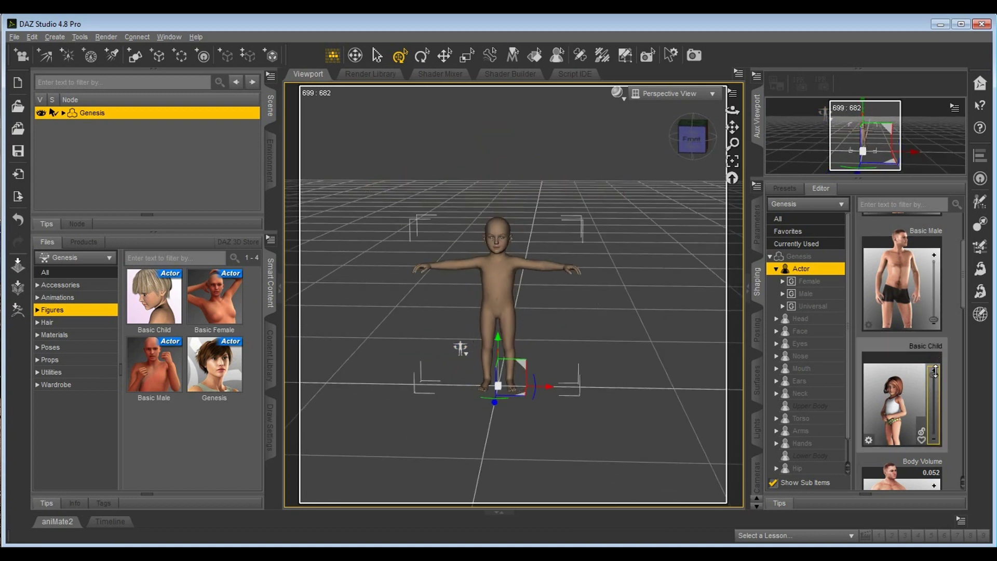
pyautogui.moveTo(935, 373); pyautogui.dragTo(937, 422)
pyautogui.moveTo(688, 306); pyautogui.dragTo(686, 315, button='middle')
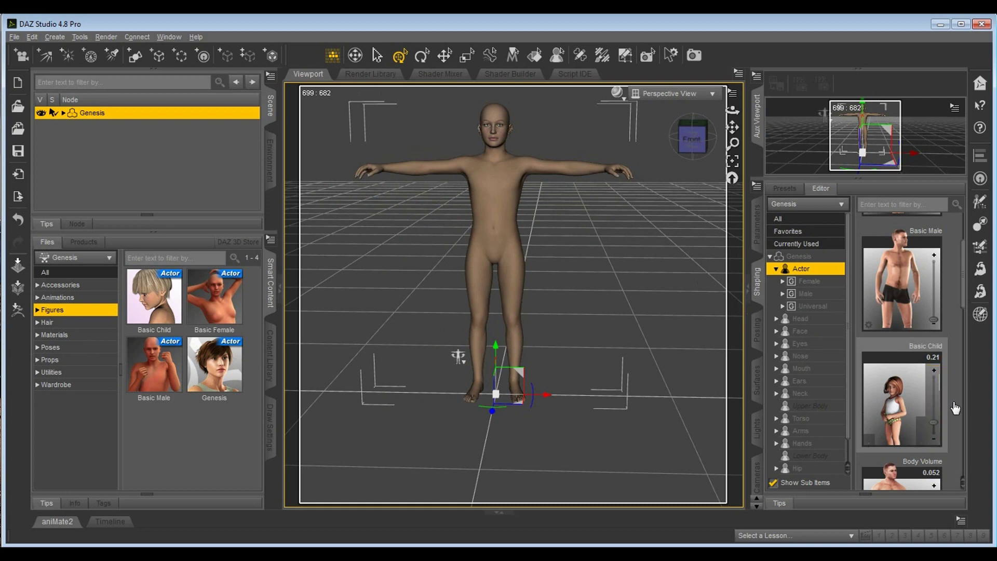
pyautogui.moveTo(938, 427); pyautogui.dragTo(935, 439)
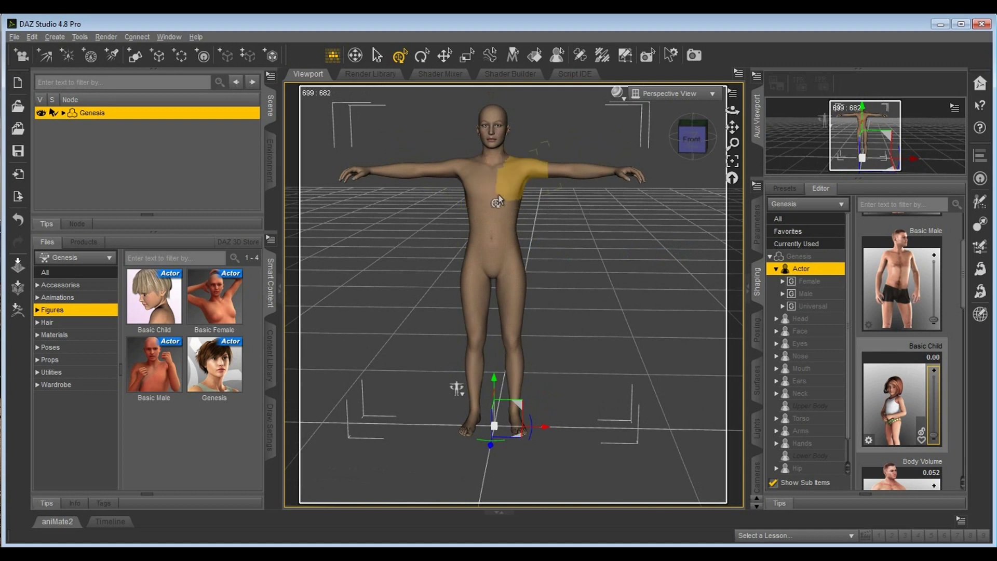
pyautogui.moveTo(659, 245)
pyautogui.mouseDown(button='middle')
pyautogui.moveTo(587, 252)
pyautogui.moveTo(657, 243)
pyautogui.mouseUp(button='middle')
# Step: Try the Basic Female shape at 1.00, reset it to zero, and set the Basic Male shape to 1.00
pyautogui.scroll(2, 949, 332)
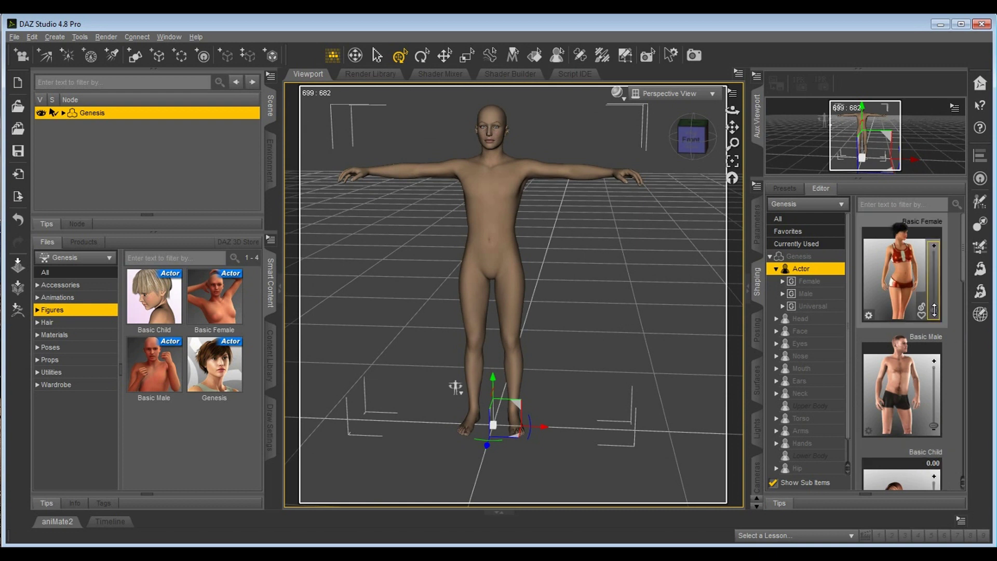
pyautogui.moveTo(935, 310); pyautogui.dragTo(940, 228)
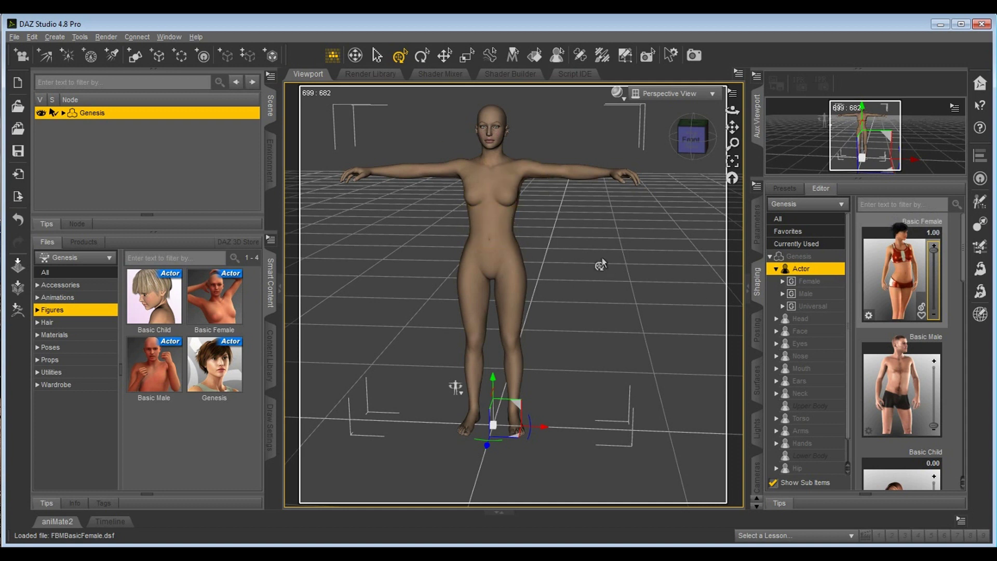
pyautogui.moveTo(937, 250); pyautogui.dragTo(936, 349)
pyautogui.moveTo(935, 430); pyautogui.dragTo(943, 319)
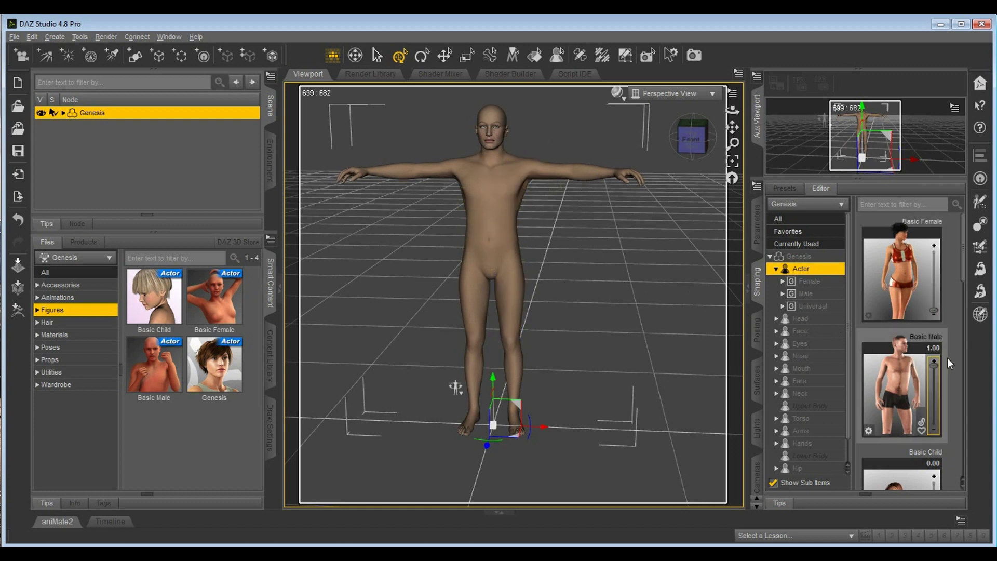
# Step: Try the Body Volume and Bodybuilder shapes at 1.00 together on the figure, then reset both to zero
pyautogui.scroll(-5, 953, 369)
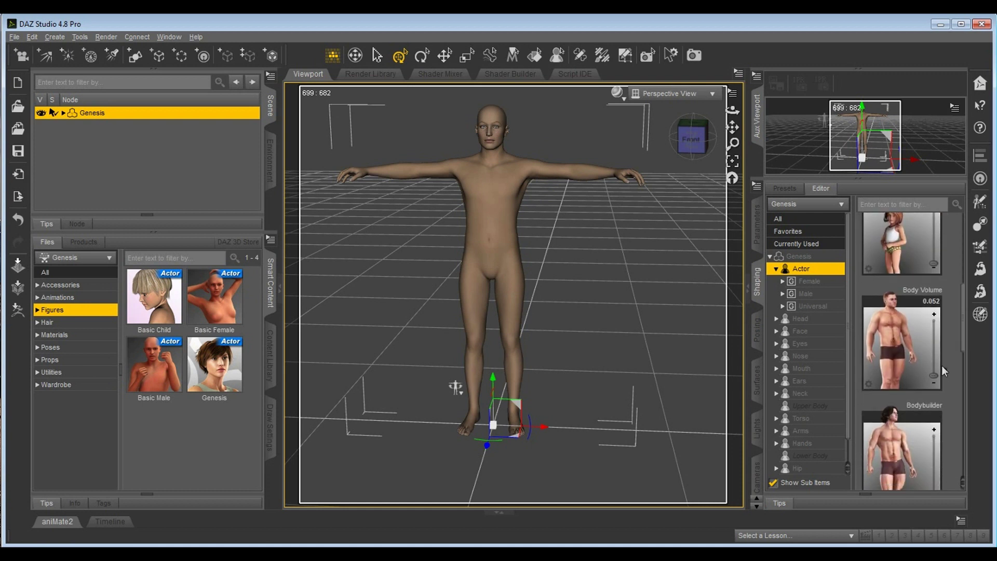
pyautogui.moveTo(934, 375); pyautogui.dragTo(938, 306)
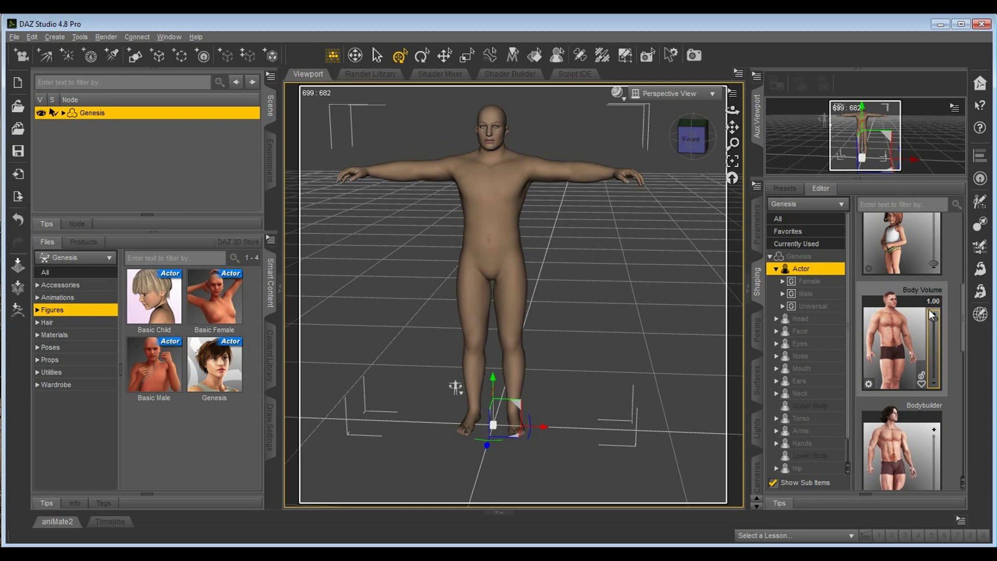
pyautogui.scroll(-5, 955, 358)
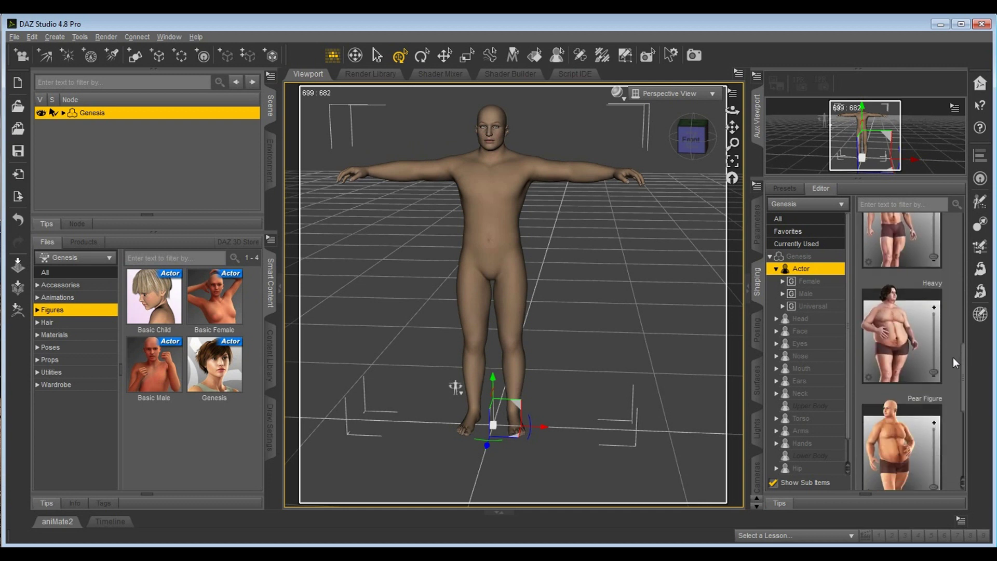
pyautogui.moveTo(960, 373); pyautogui.dragTo(936, 280)
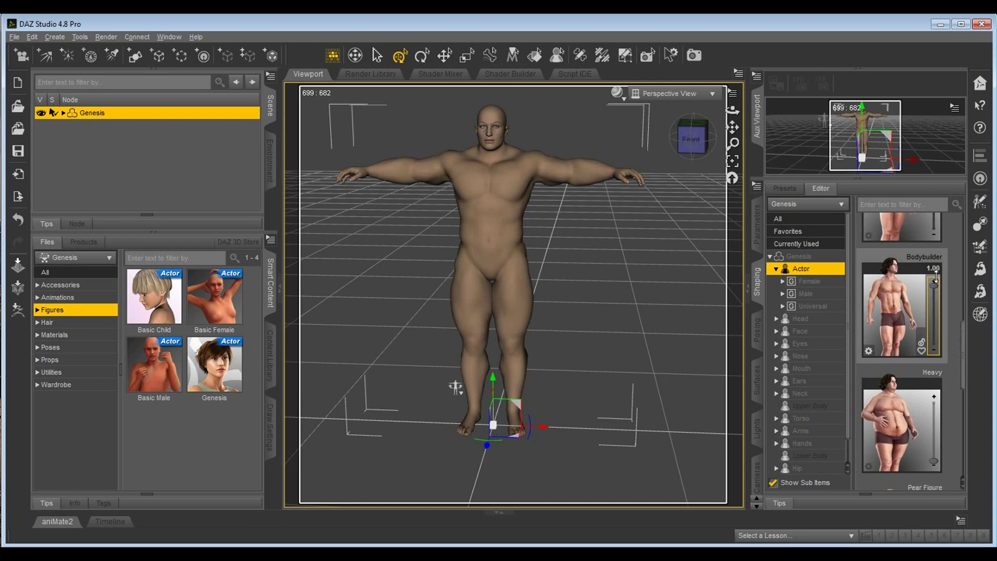
pyautogui.moveTo(960, 340); pyautogui.dragTo(963, 311)
pyautogui.moveTo(935, 250); pyautogui.dragTo(934, 311)
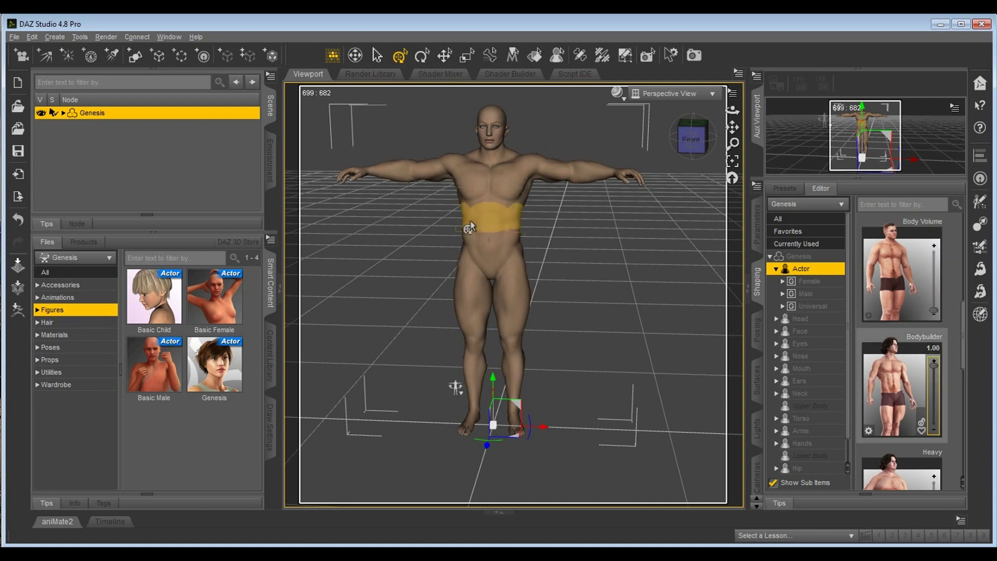
pyautogui.moveTo(964, 351); pyautogui.dragTo(964, 380)
pyautogui.scroll(1, 962, 360)
pyautogui.moveTo(933, 289); pyautogui.dragTo(932, 385)
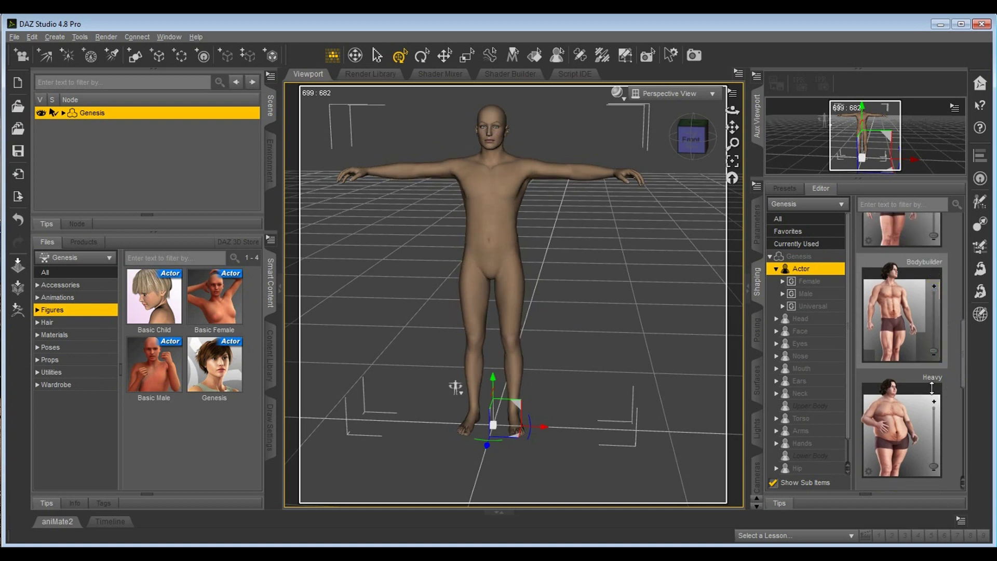
# Step: Try the Heavy shape at 1.00 on the figure, then reset it to zero and view the figure from the front
pyautogui.click(935, 393)
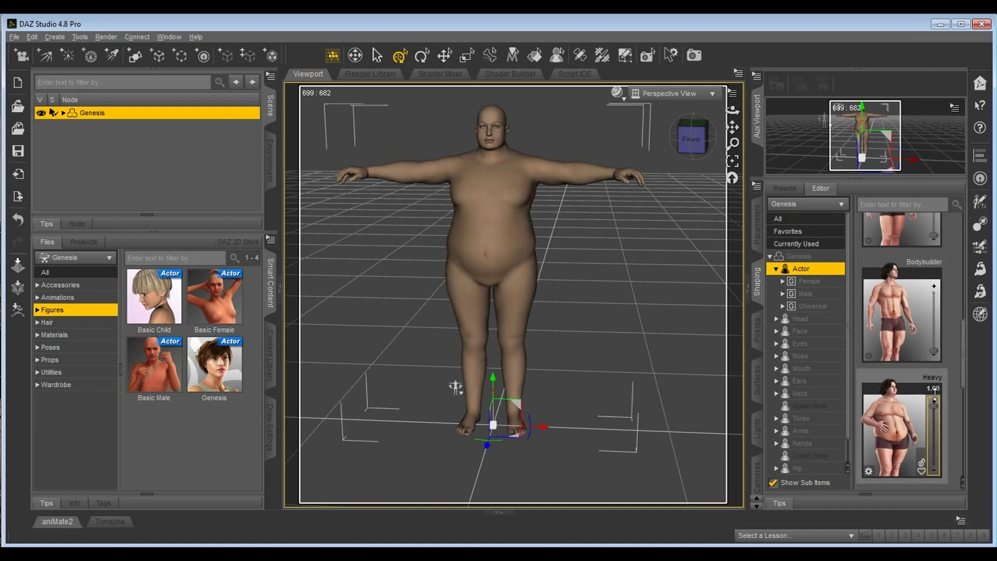
pyautogui.moveTo(939, 411); pyautogui.dragTo(940, 469)
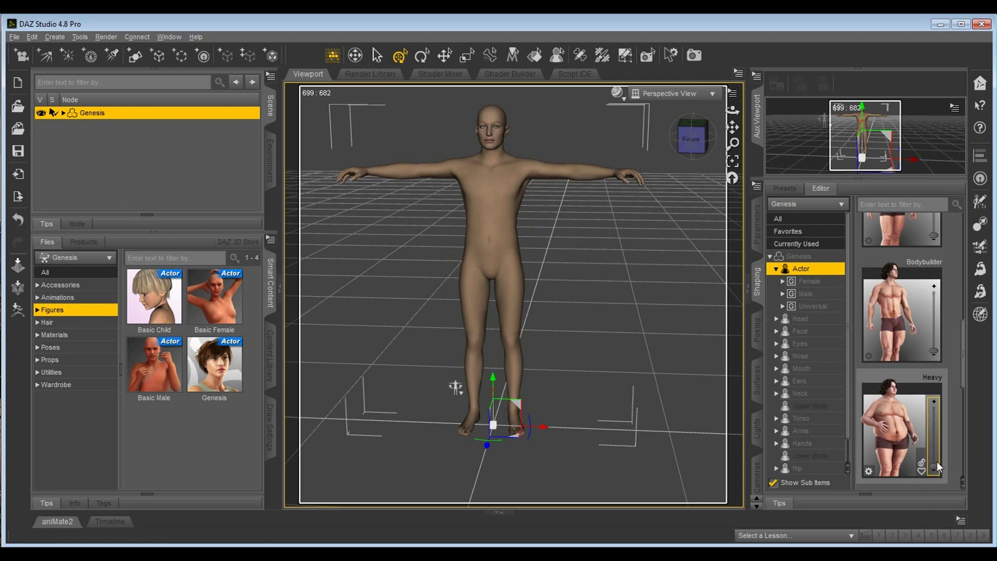
pyautogui.scroll(-3, 963, 369)
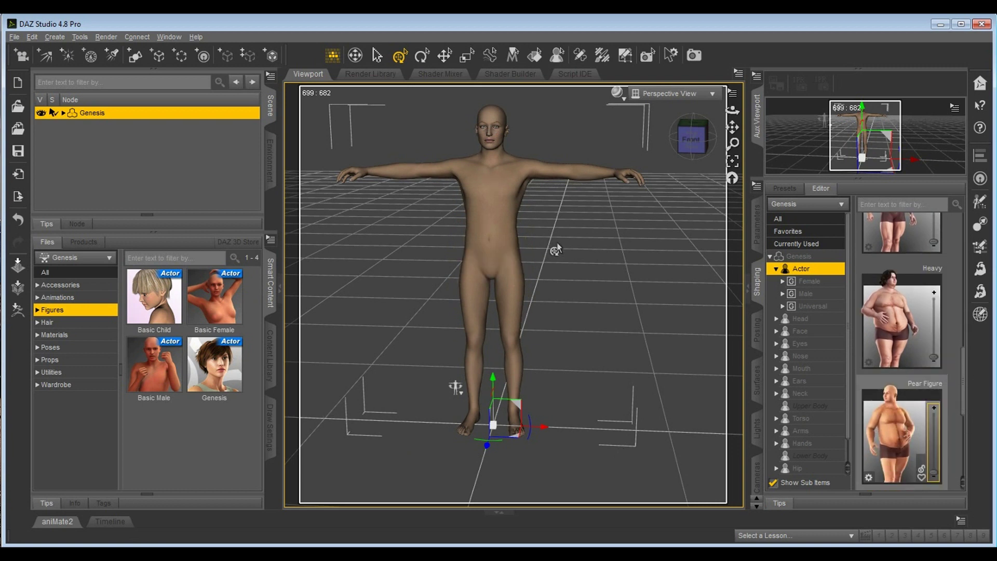
pyautogui.scroll(-1, 496, 240)
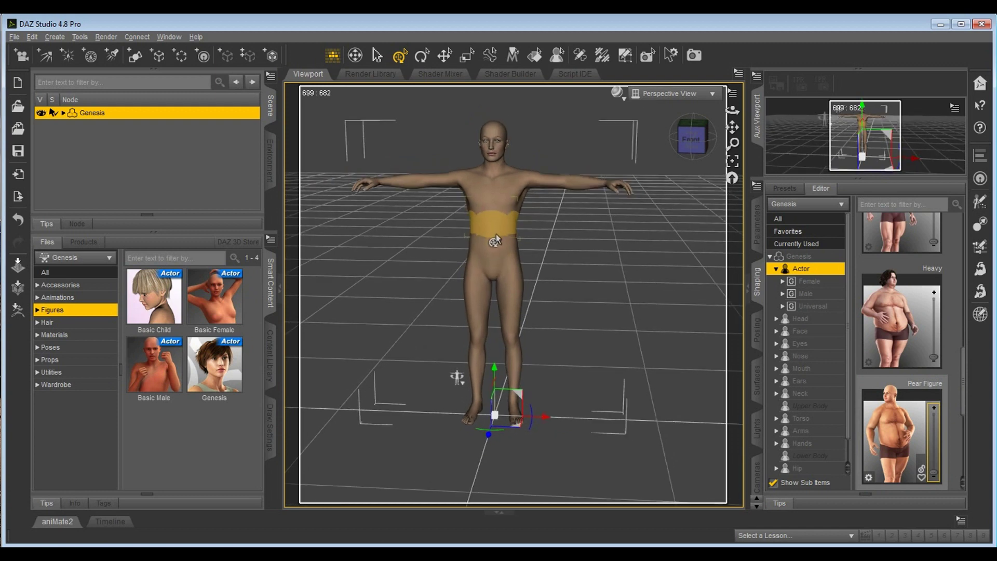
pyautogui.scroll(5, 496, 240)
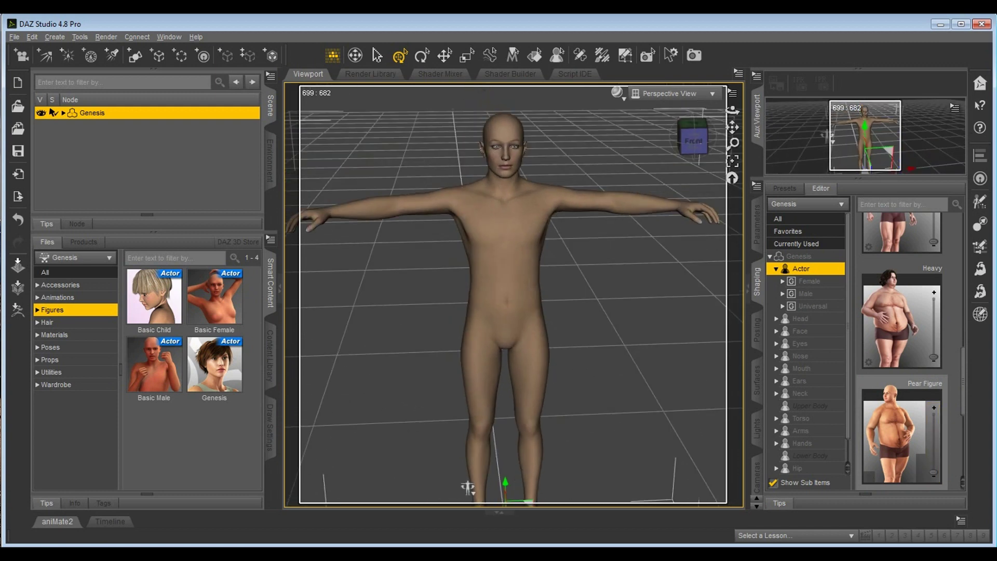
pyautogui.moveTo(576, 259); pyautogui.dragTo(564, 215, button='middle')
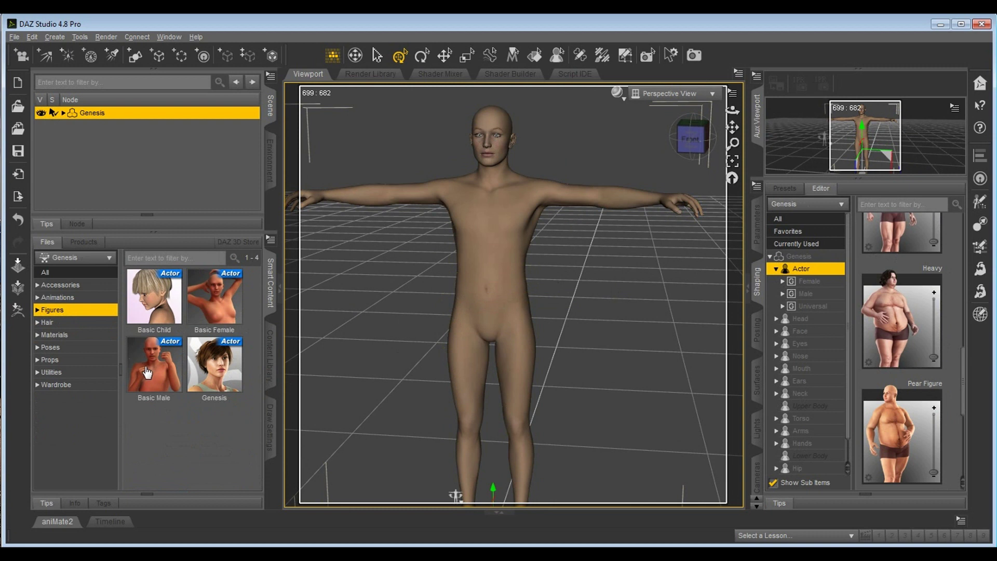
# Step: Load the Basic Male character with the option to apply it to the currently selected figure
pyautogui.doubleClick(147, 372)
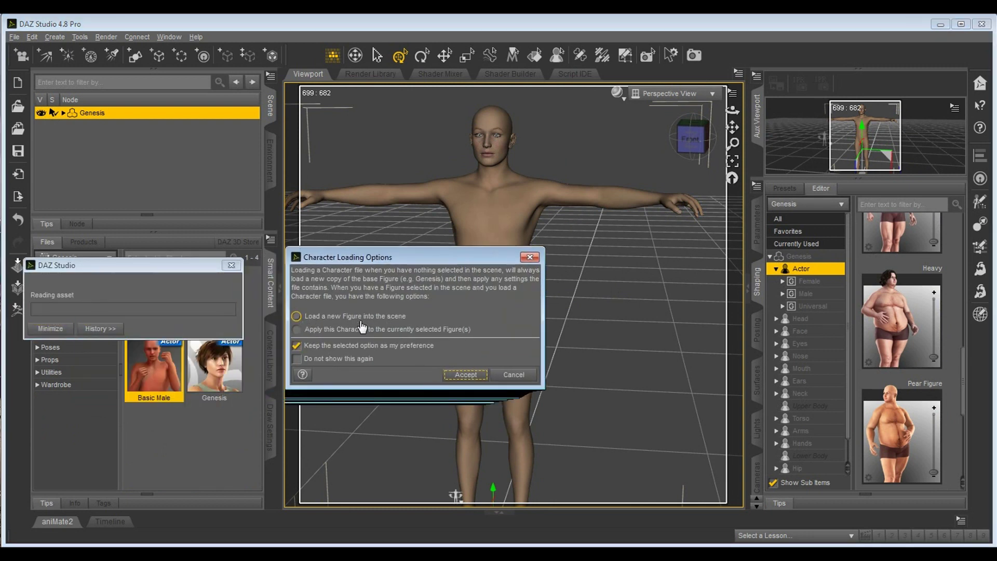
pyautogui.click(392, 317)
pyautogui.click(296, 330)
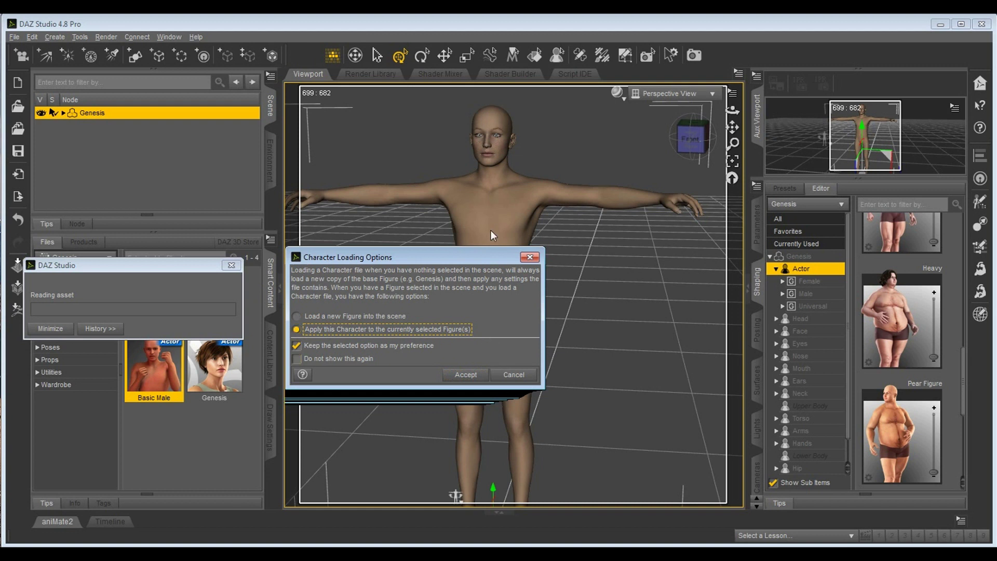
pyautogui.click(469, 374)
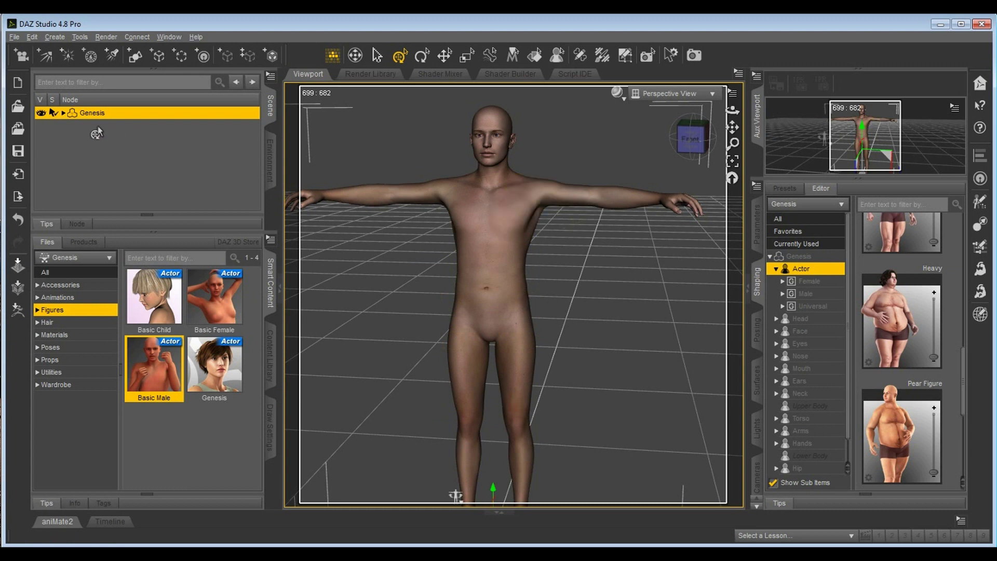
# Step: Deselect and reselect the Genesis figure in the scene, then inspect the applied Basic Male skin from behind
pyautogui.click(419, 165)
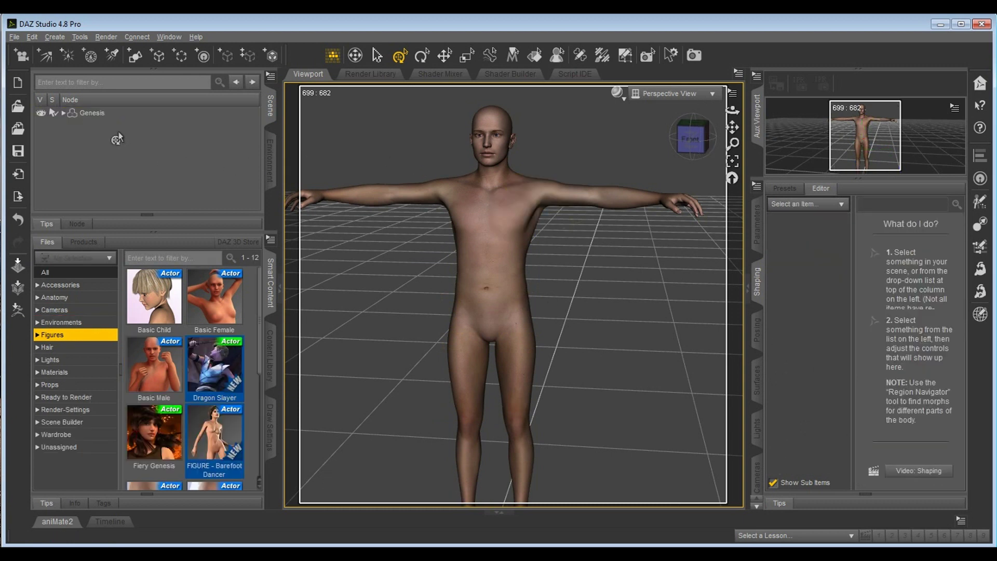
pyautogui.click(100, 115)
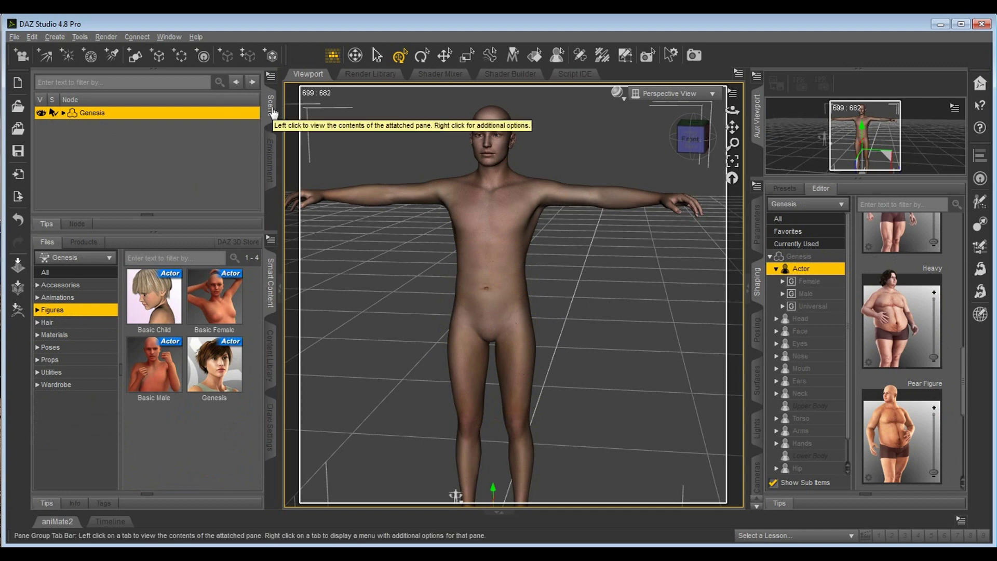
pyautogui.moveTo(652, 310); pyautogui.dragTo(644, 283, button='middle')
pyautogui.moveTo(634, 260); pyautogui.dragTo(768, 286)
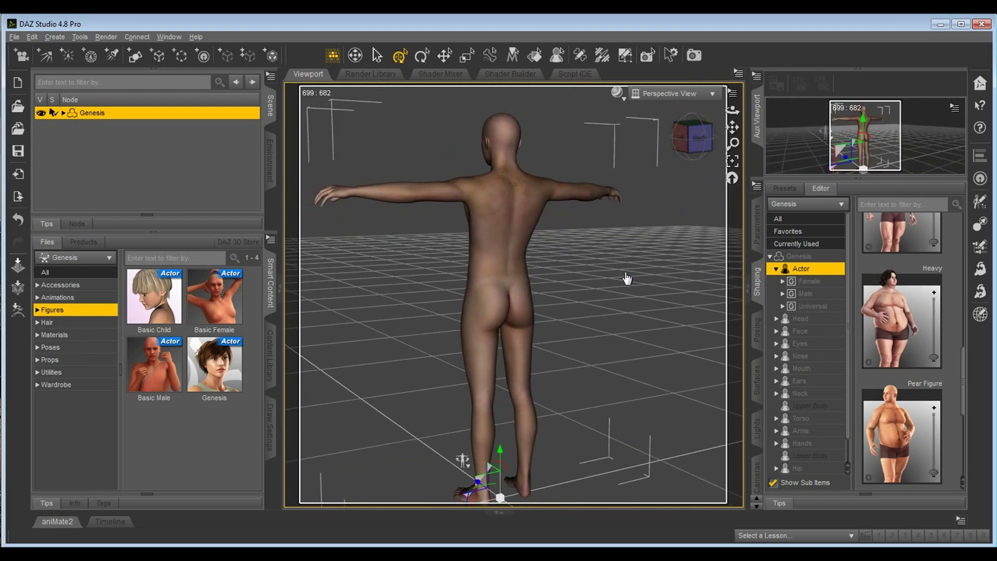
pyautogui.scroll(6, 628, 281)
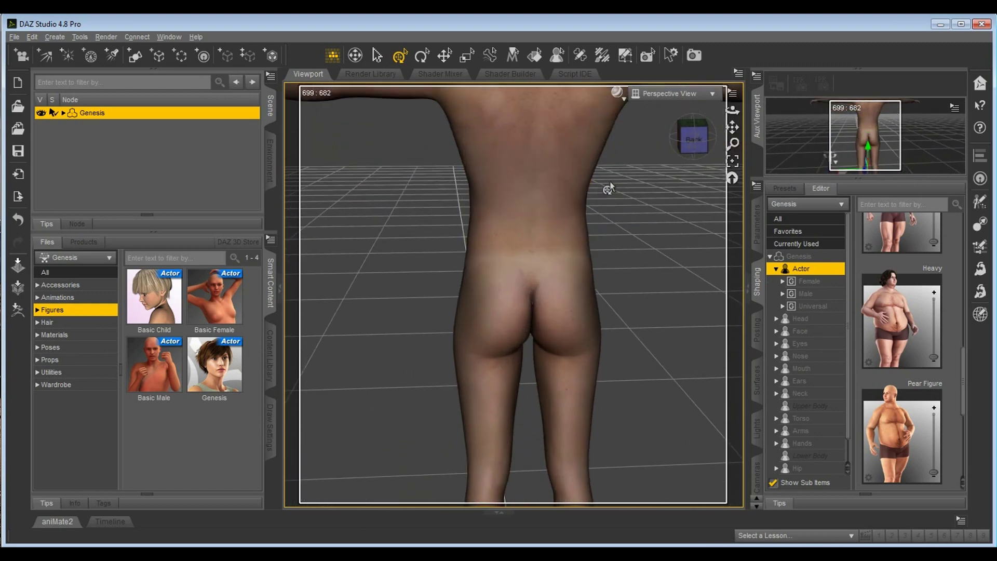
# Step: Inspect the Basic Male figure's back, head, torso and full body, ending with a front view
pyautogui.moveTo(608, 188); pyautogui.dragTo(623, 151, button='middle')
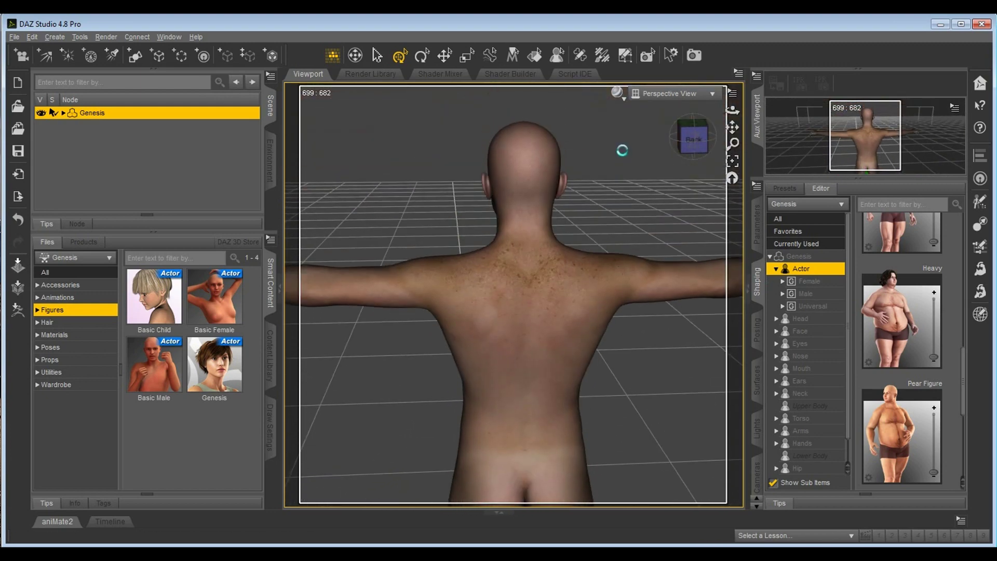
pyautogui.scroll(5, 550, 265)
pyautogui.moveTo(506, 313); pyautogui.dragTo(351, 324)
pyautogui.scroll(-3, 365, 337)
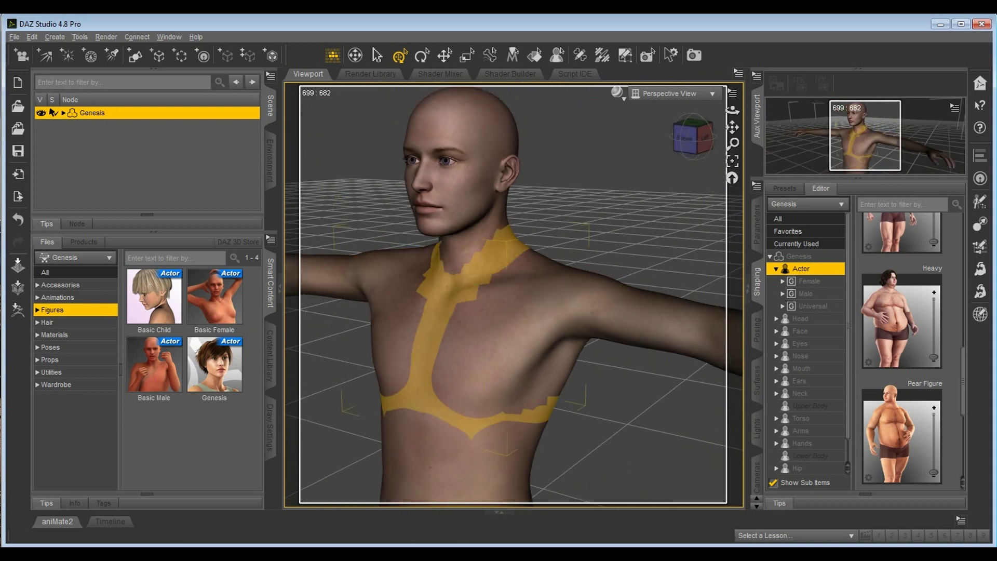
pyautogui.moveTo(444, 315); pyautogui.dragTo(397, 316)
pyautogui.scroll(-3, 534, 374)
pyautogui.moveTo(534, 374); pyautogui.dragTo(533, 214, button='middle')
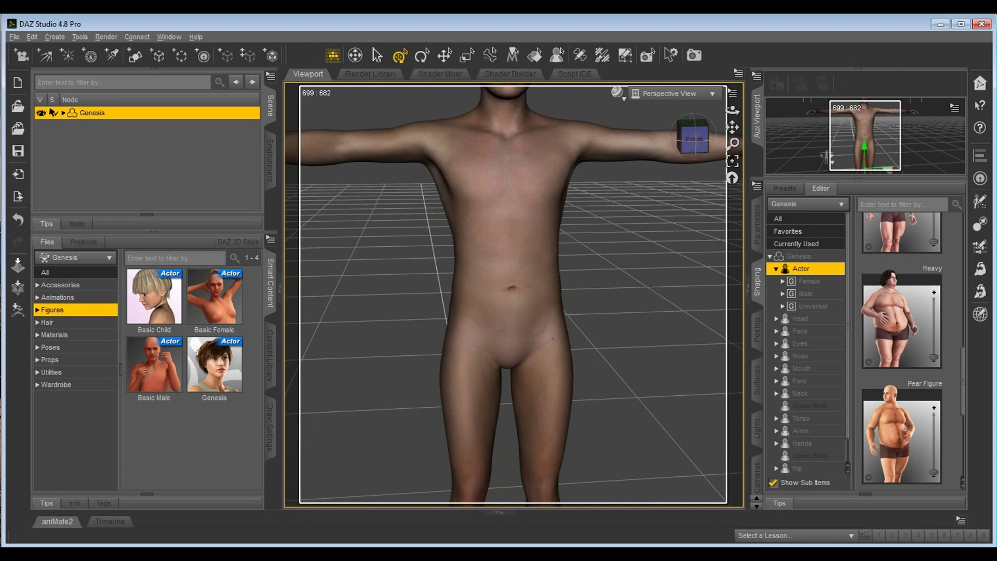
pyautogui.scroll(-2, 643, 453)
pyautogui.moveTo(653, 336); pyautogui.dragTo(655, 346, button='middle')
pyautogui.moveTo(655, 347); pyautogui.dragTo(656, 358)
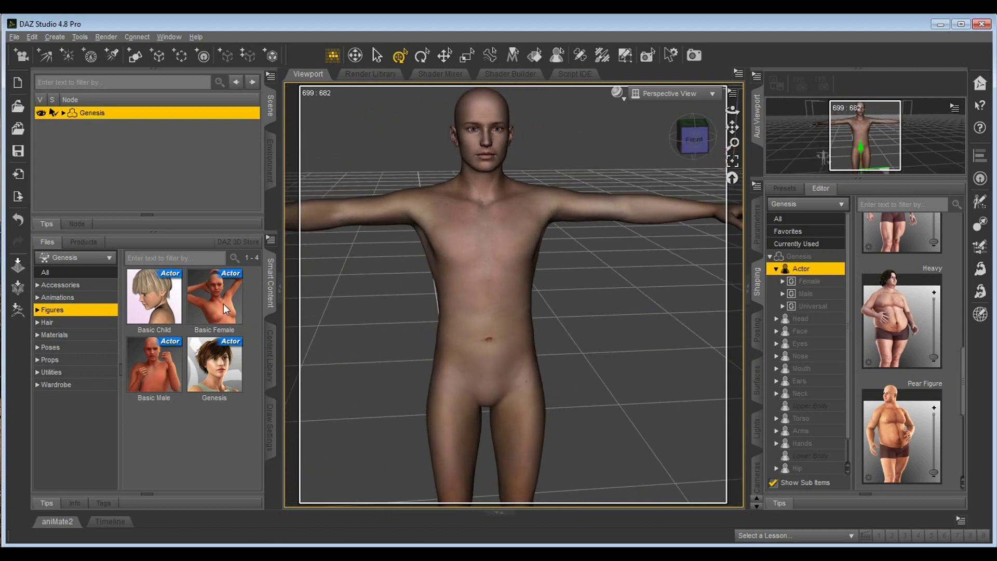
# Step: Select the Genesis figure and load the Basic Female character with the option to apply it to the currently selected figure
pyautogui.click(486, 307)
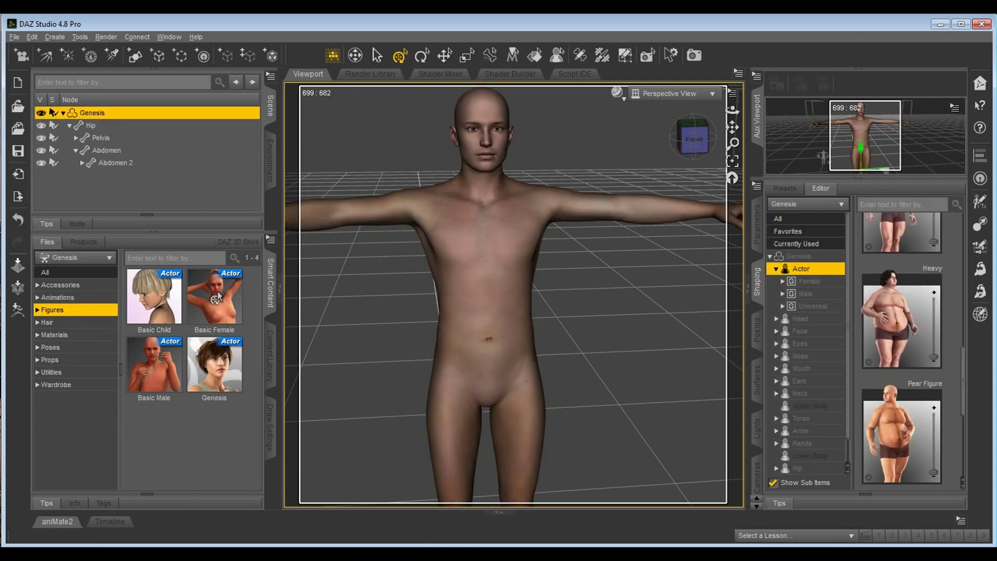
pyautogui.doubleClick(214, 296)
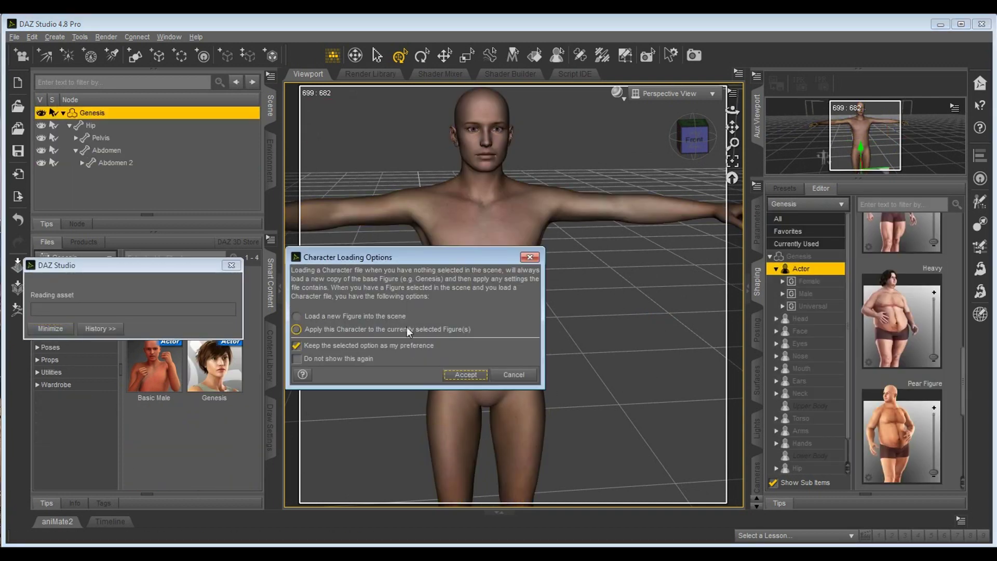
pyautogui.click(466, 374)
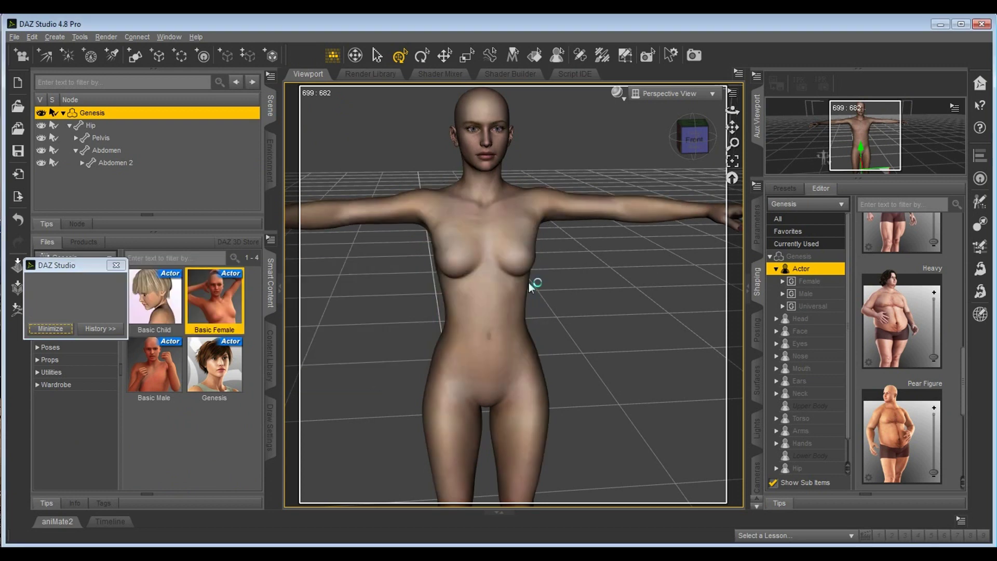
# Step: Inspect the applied Basic Female shape and skin close up, then view the whole figure from the front
pyautogui.scroll(3, 577, 332)
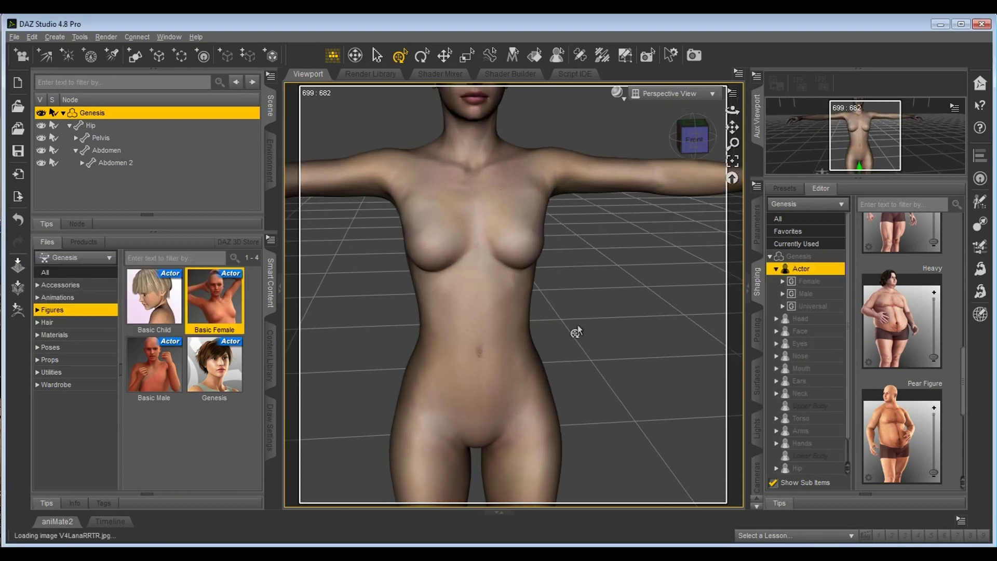
pyautogui.moveTo(616, 280); pyautogui.dragTo(569, 304, button='middle')
pyautogui.moveTo(616, 280); pyautogui.dragTo(670, 375, button='right')
pyautogui.moveTo(644, 195); pyautogui.dragTo(668, 188, button='middle')
pyautogui.scroll(-5, 598, 247)
pyautogui.moveTo(634, 272); pyautogui.dragTo(603, 200, button='middle')
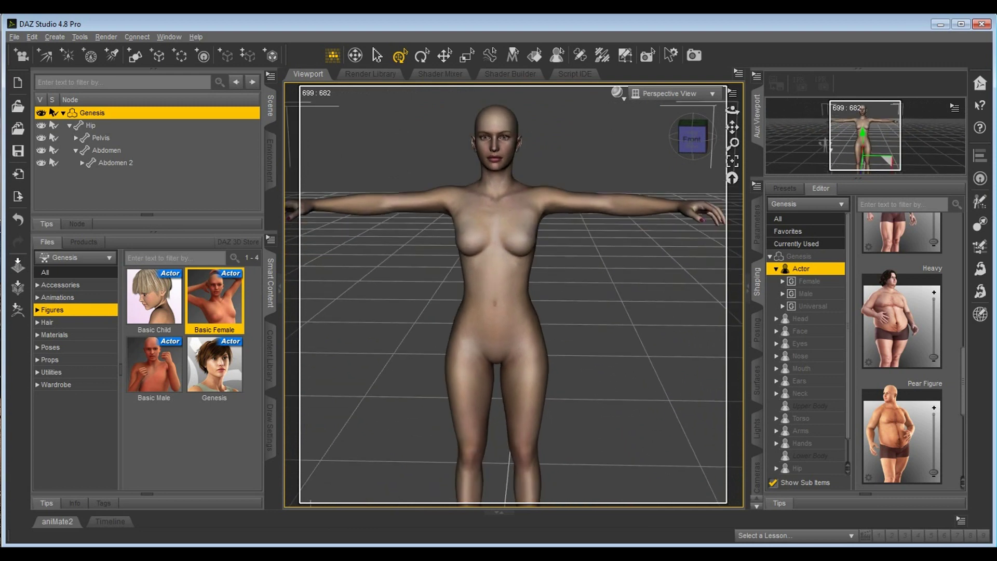
pyautogui.moveTo(657, 391); pyautogui.dragTo(670, 403)
pyautogui.scroll(-5, 596, 343)
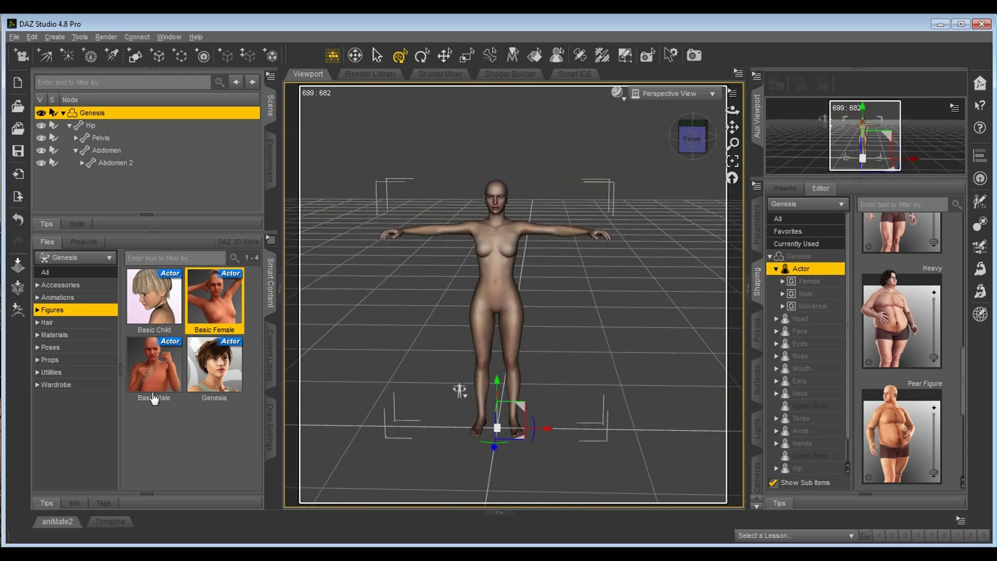
# Step: Load the Basic Male character with the option to load a new figure into the scene
pyautogui.doubleClick(155, 372)
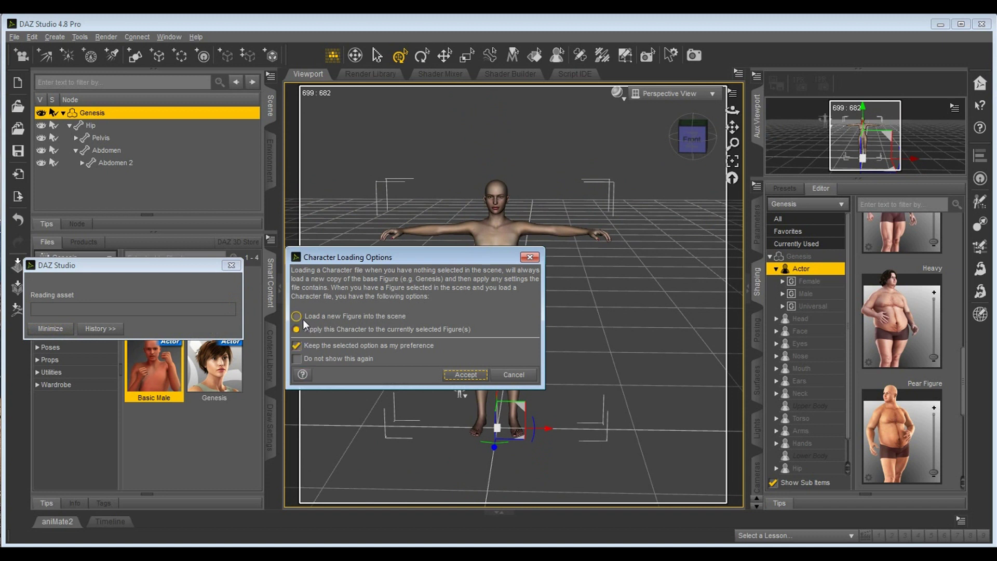
pyautogui.click(365, 317)
pyautogui.click(467, 375)
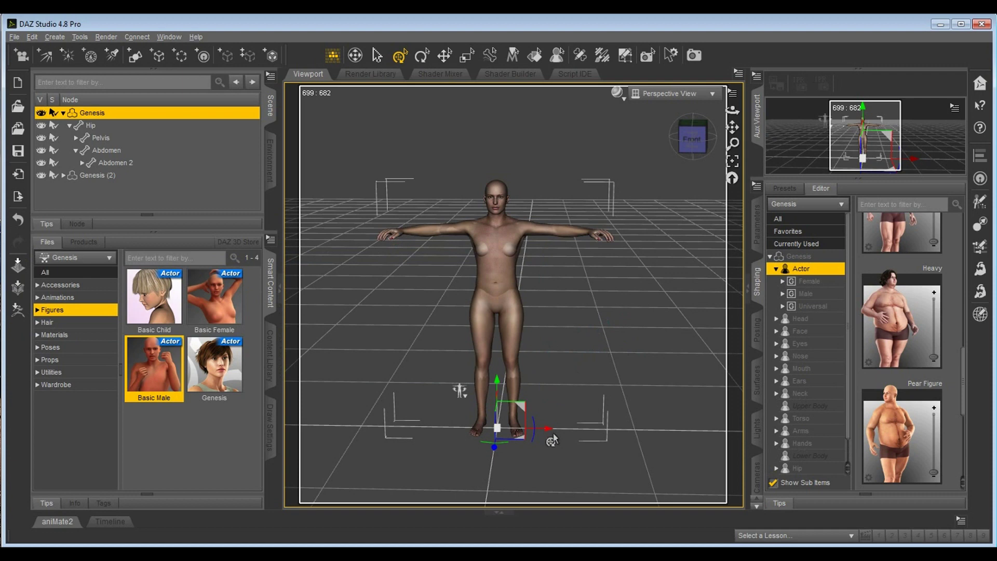
# Step: Move the female figure about 144 along the X axis so that it stands beside the male figure
pyautogui.moveTo(638, 367)
pyautogui.mouseDown(button='right')
pyautogui.moveTo(670, 366)
pyautogui.moveTo(642, 367)
pyautogui.mouseUp(button='right')
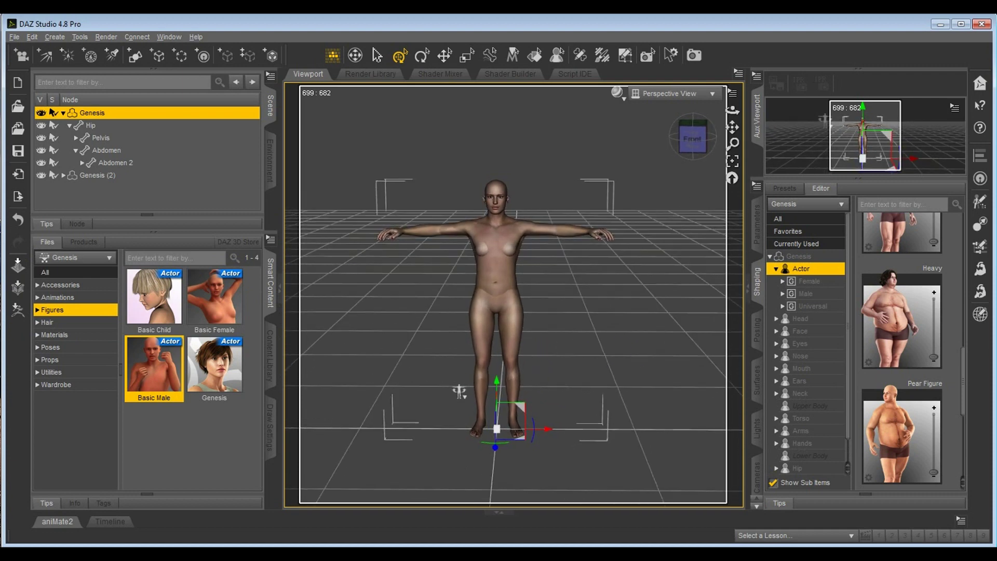
pyautogui.moveTo(641, 366); pyautogui.dragTo(702, 366, button='middle')
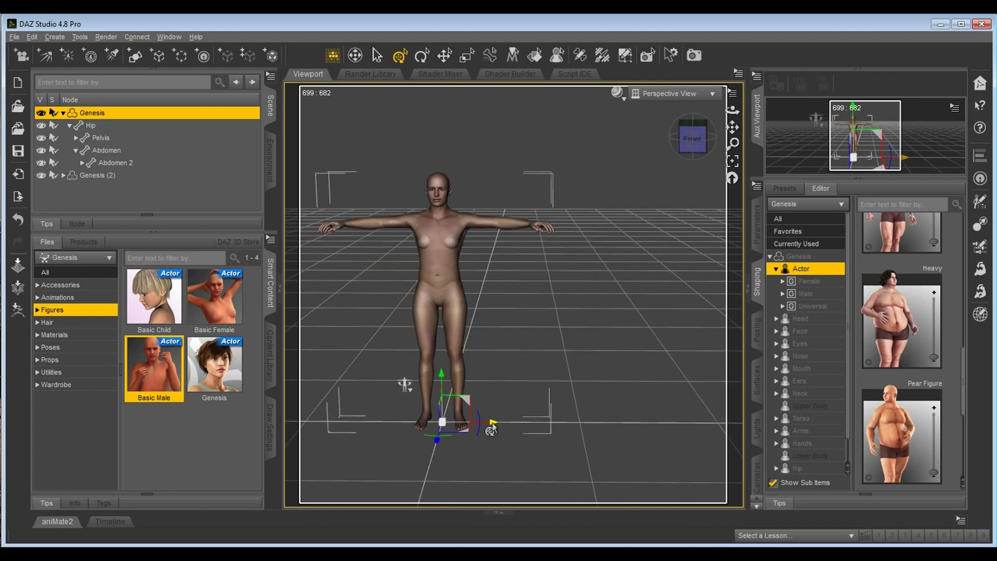
pyautogui.moveTo(491, 429); pyautogui.dragTo(690, 425)
pyautogui.moveTo(672, 473); pyautogui.dragTo(662, 472, button='right')
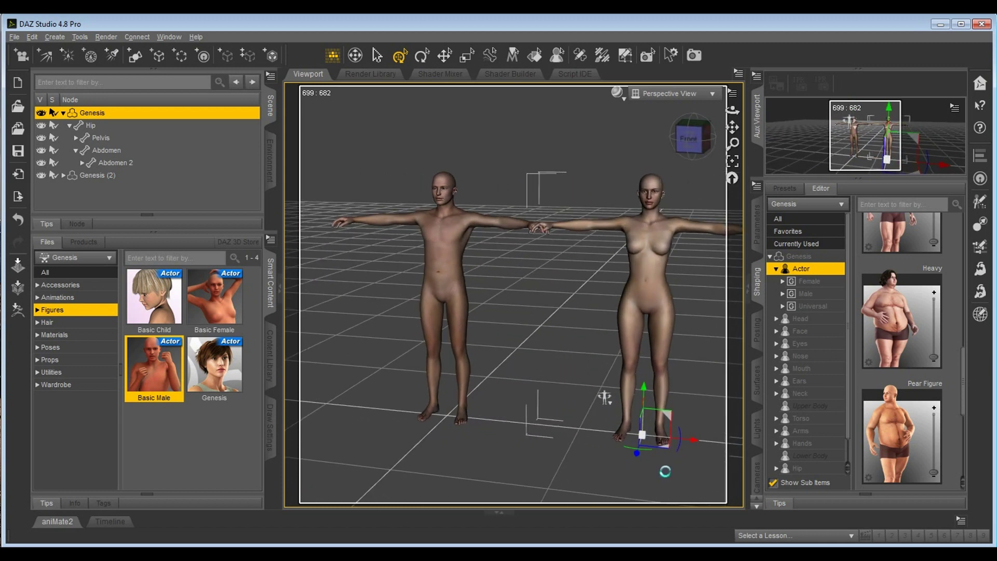
pyautogui.keyDown('alt'); pyautogui.moveTo(662, 472); pyautogui.dragTo(631, 467); pyautogui.keyUp('alt')
# Step: Set the female figure's xTranslate to 173.01, try its other transform parameters and undo those trial changes
pyautogui.click(757, 226)
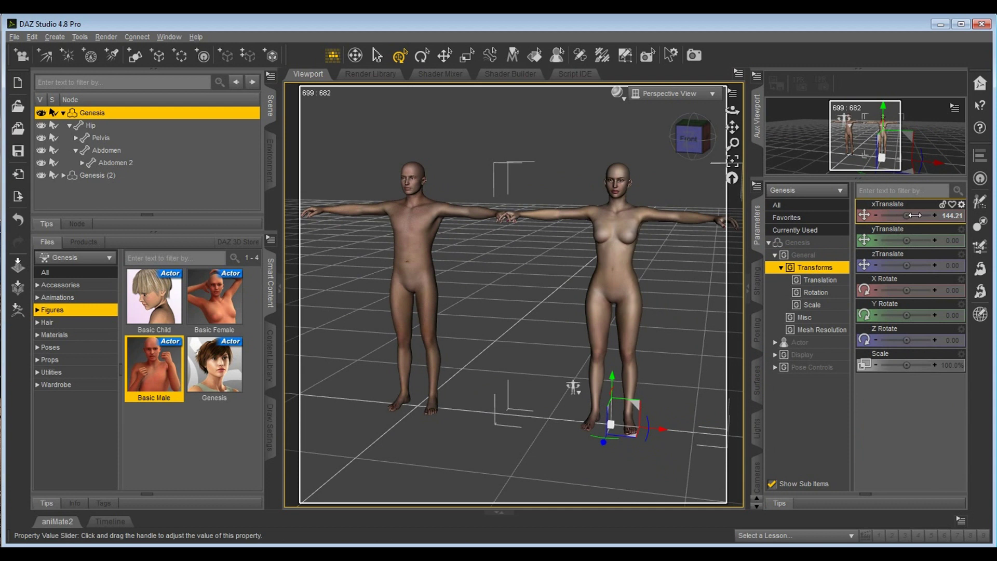
pyautogui.moveTo(909, 222); pyautogui.dragTo(886, 341)
pyautogui.hotkey('ctrl', 'z')
pyautogui.hotkey('ctrl', 'z')
pyautogui.hotkey('ctrl', 'z')
pyautogui.hotkey('ctrl', 'z')
pyautogui.hotkey('ctrl', 'z')
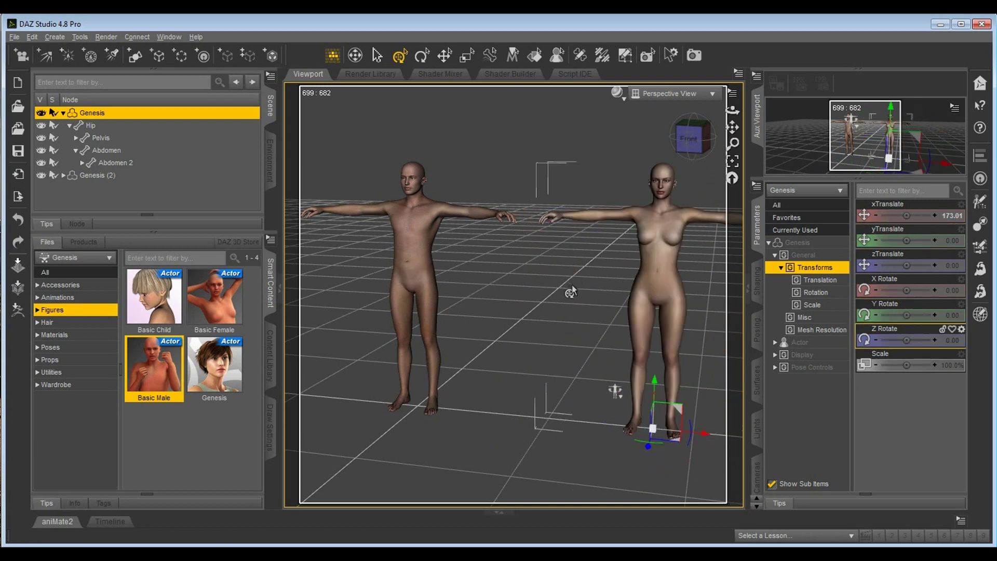
# Step: Deselect everything, reselect the female figure and apply the Female Fashion 01 pose to it
pyautogui.rightClick(561, 275)
pyautogui.click(533, 278)
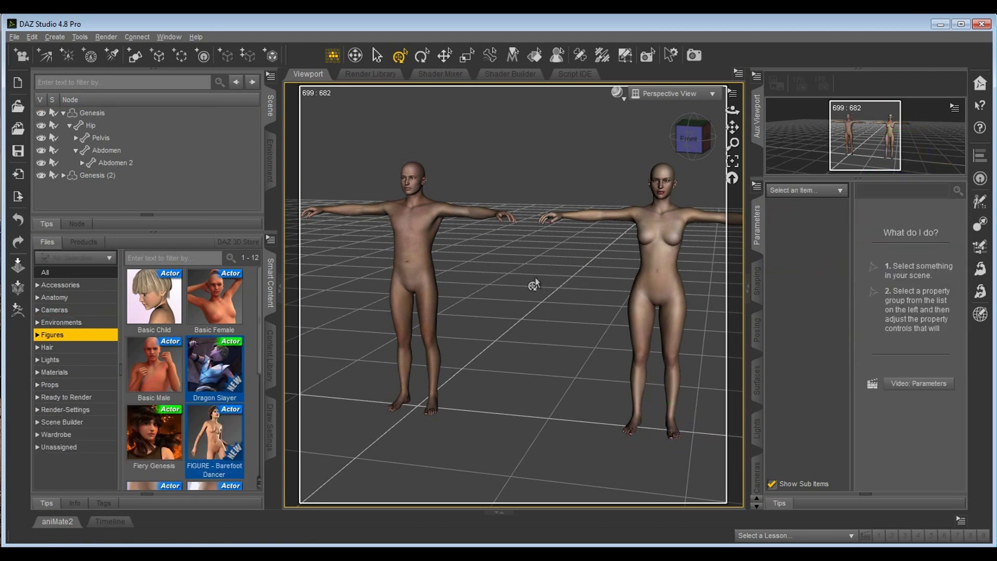
pyautogui.click(628, 273)
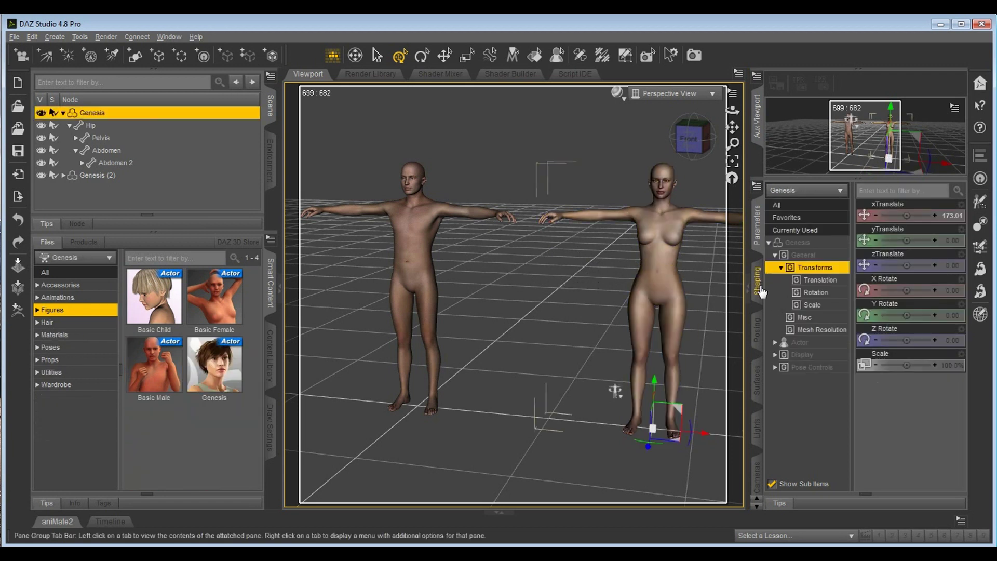
pyautogui.click(757, 333)
pyautogui.scroll(10, 943, 360)
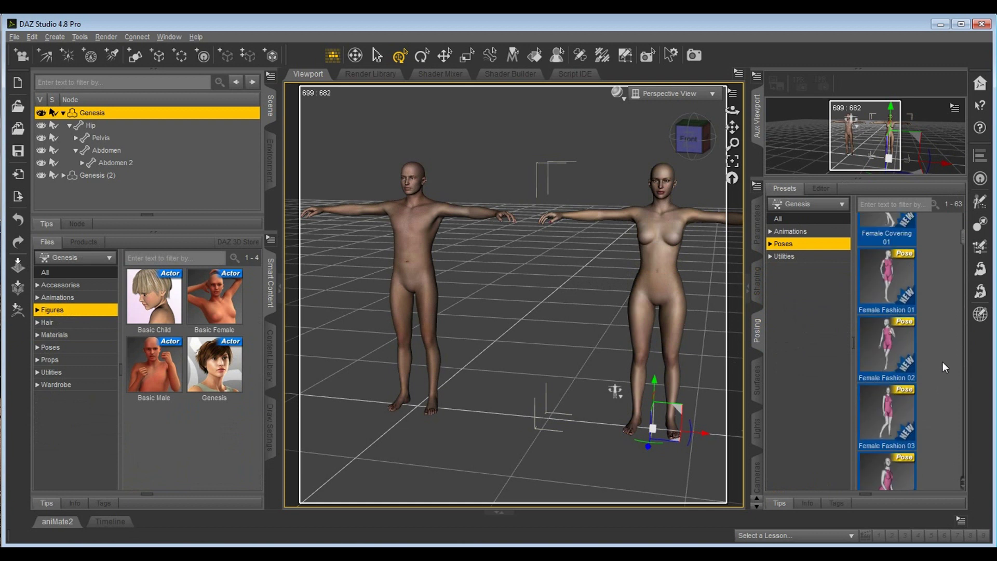
pyautogui.doubleClick(898, 332)
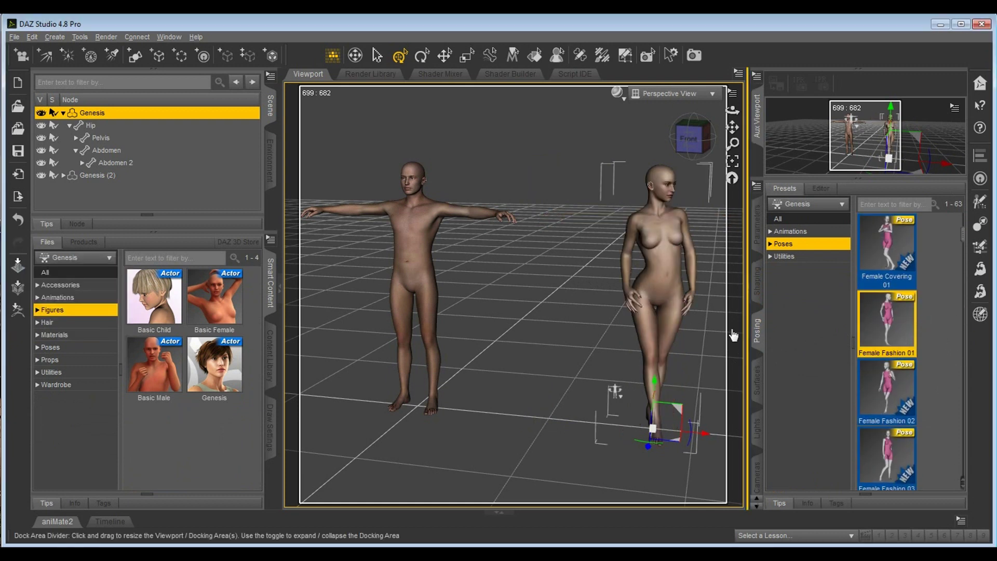
# Step: Select the male figure and try the Male Sexy 02 pose on it
pyautogui.click(418, 265)
pyautogui.scroll(-10, 931, 336)
pyautogui.scroll(-5, 931, 342)
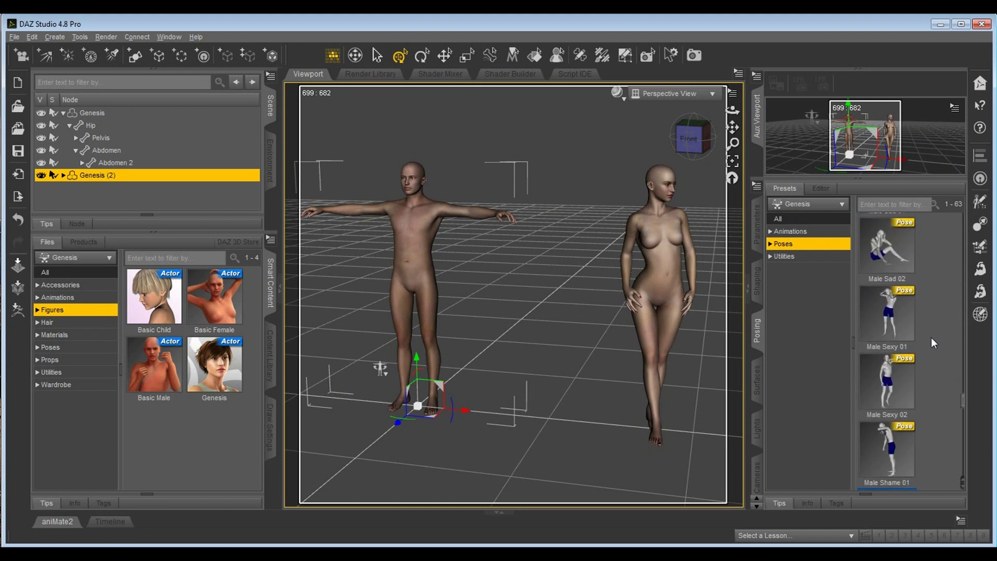
pyautogui.doubleClick(902, 381)
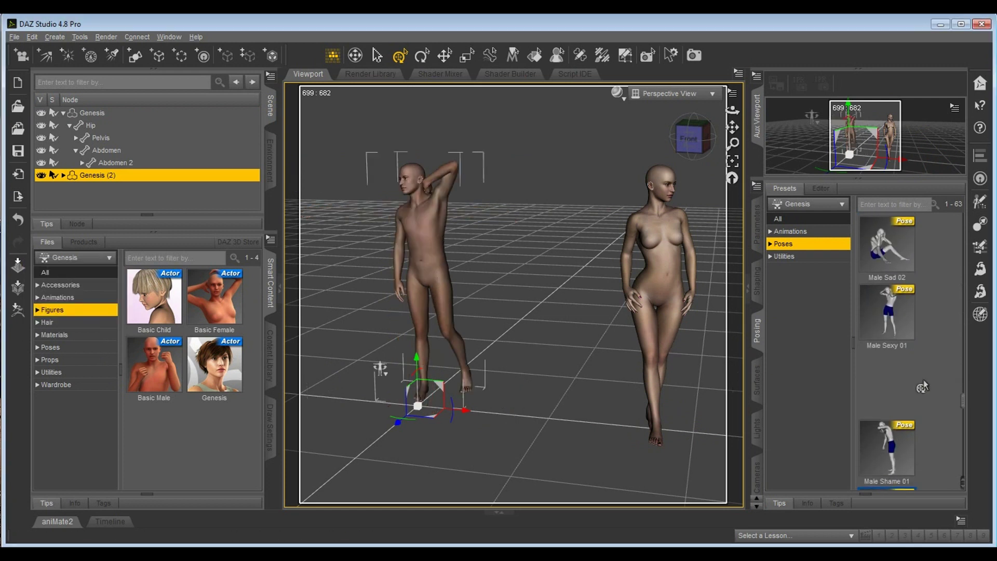
# Step: Apply the Male Shame 01 pose to the male figure and inspect both posed figures from several angles
pyautogui.scroll(-5, 940, 373)
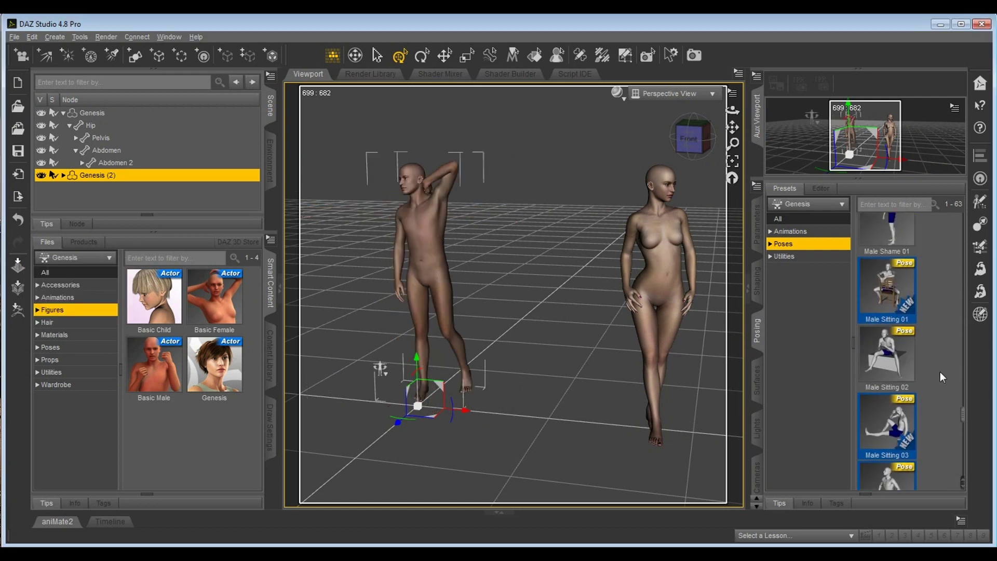
pyautogui.scroll(5, 940, 372)
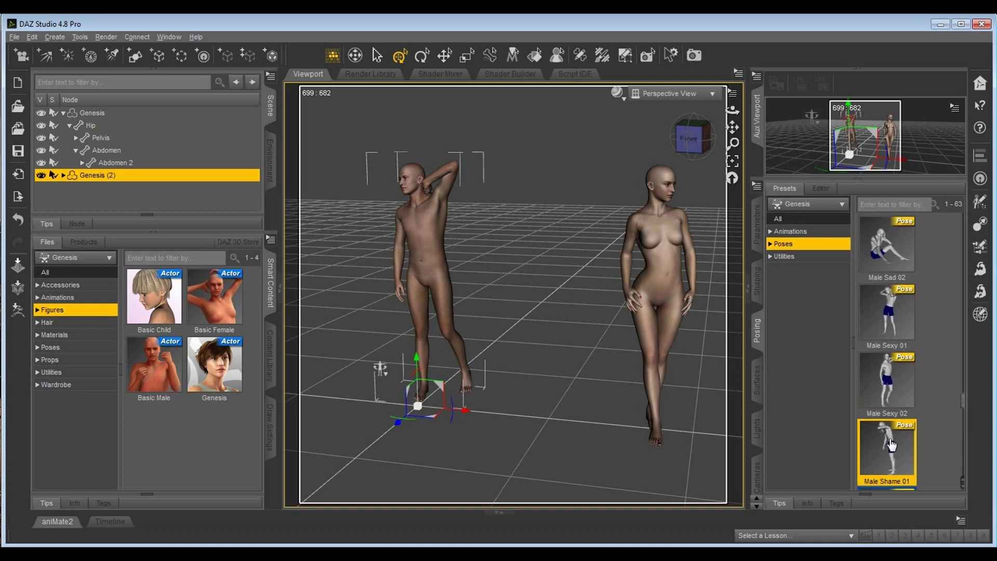
pyautogui.doubleClick(909, 427)
pyautogui.moveTo(501, 280); pyautogui.dragTo(554, 271, button='middle')
pyautogui.scroll(3, 457, 242)
pyautogui.scroll(1, 472, 251)
pyautogui.moveTo(488, 279); pyautogui.dragTo(807, 270, button='middle')
pyautogui.moveTo(675, 275); pyautogui.dragTo(623, 278, button='middle')
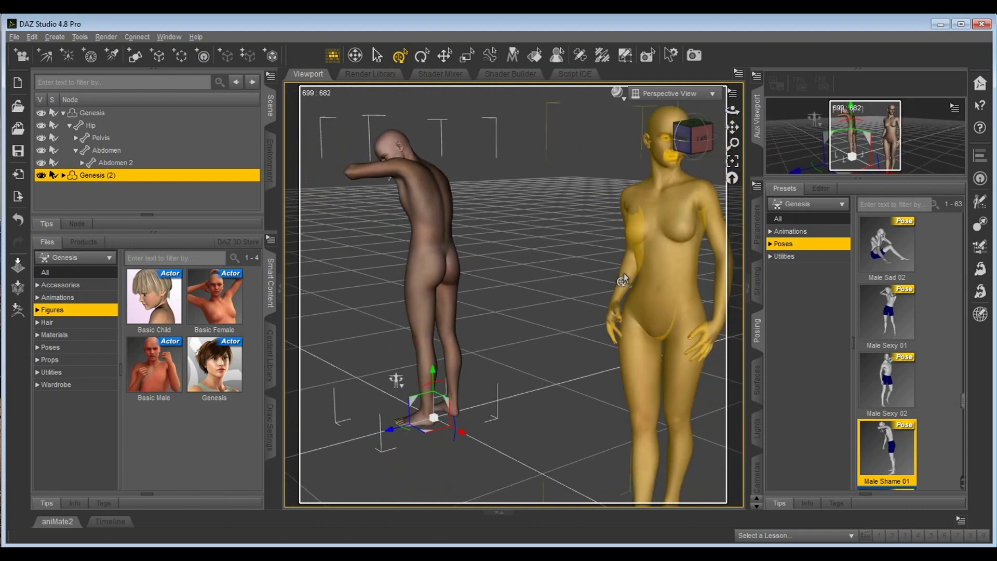
pyautogui.moveTo(558, 255)
pyautogui.mouseDown(button='middle')
pyautogui.moveTo(504, 255)
pyautogui.moveTo(553, 257)
pyautogui.mouseUp(button='middle')
pyautogui.keyDown('alt'); pyautogui.moveTo(631, 275); pyautogui.dragTo(494, 328); pyautogui.keyUp('alt')
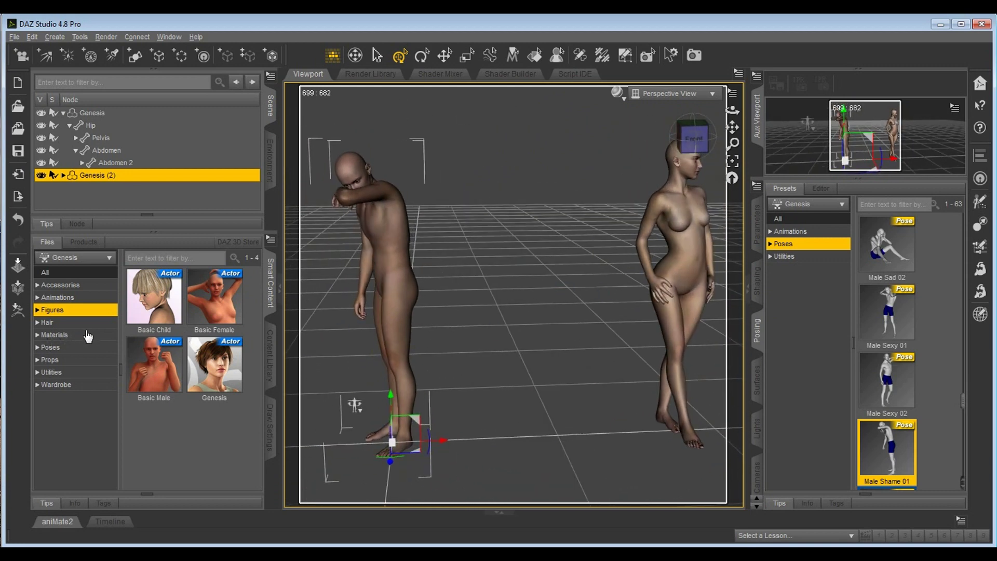
# Step: Browse the Props, Utilities and Wardrobe content for Genesis and try to put the Boxers on the male figure
pyautogui.click(50, 360)
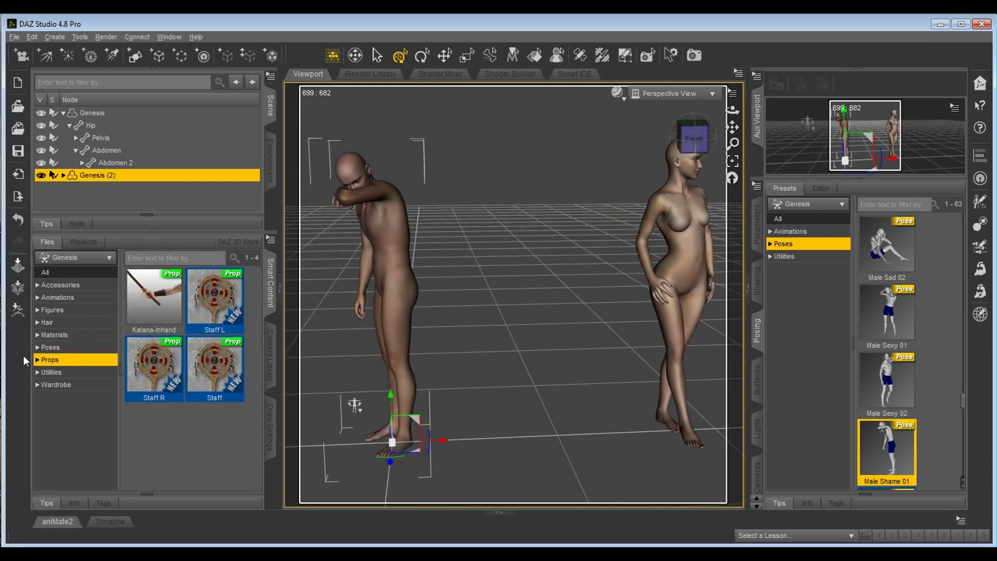
pyautogui.click(72, 372)
pyautogui.click(70, 385)
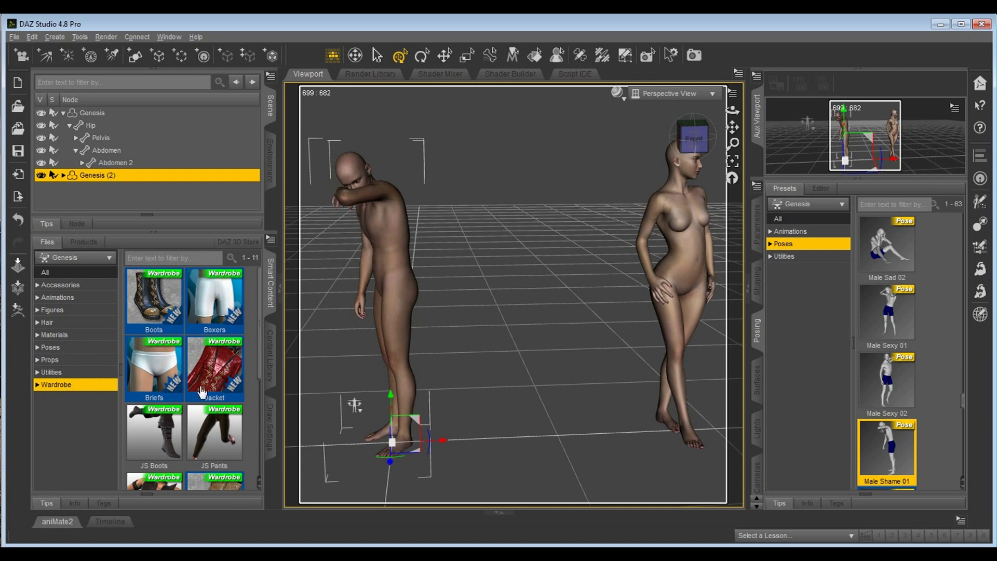
pyautogui.click(390, 276)
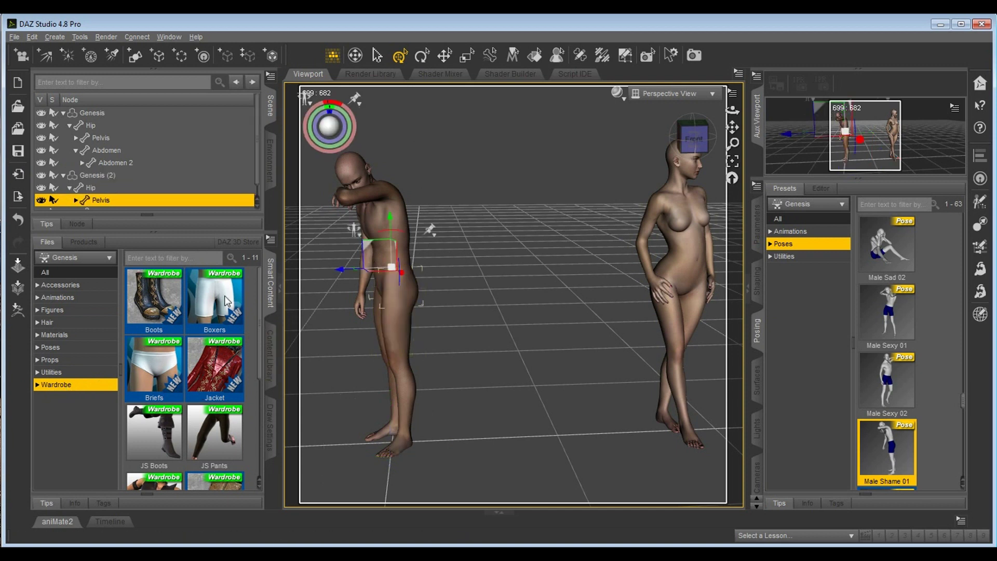
pyautogui.moveTo(226, 301); pyautogui.dragTo(429, 312)
pyautogui.moveTo(494, 292); pyautogui.dragTo(401, 285)
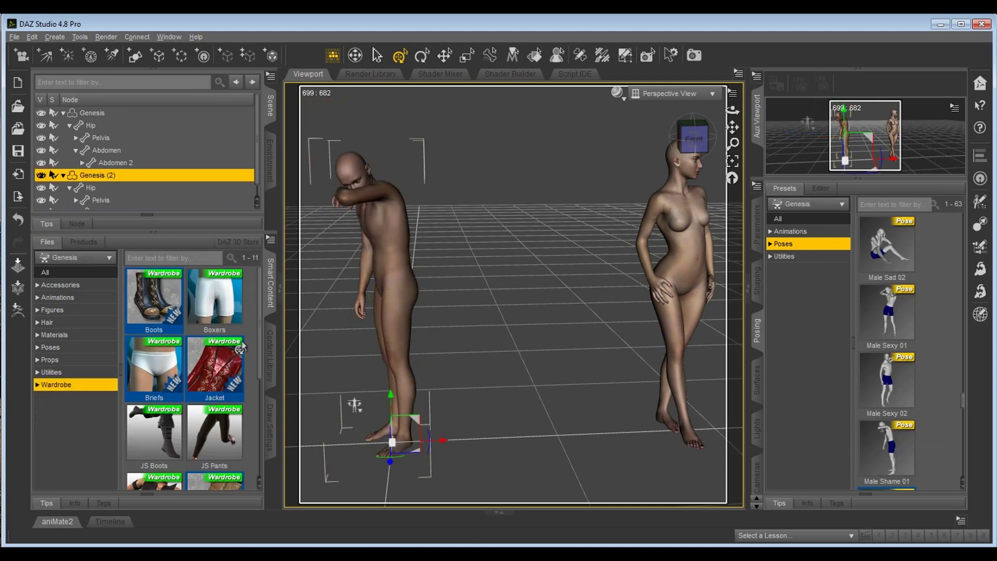
pyautogui.click(221, 300)
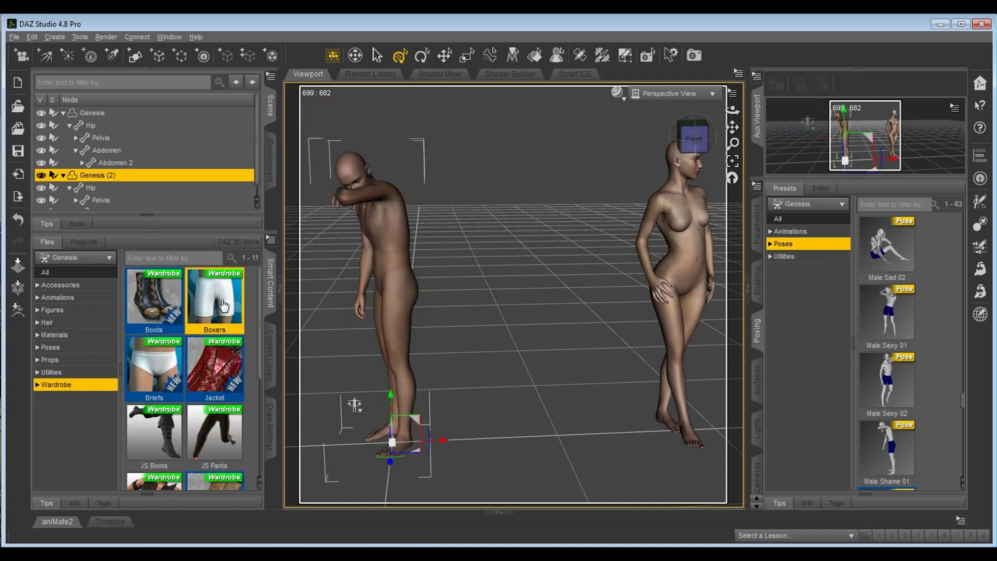
# Step: Add the Briefs to the male figure and browse the remaining wardrobe items
pyautogui.doubleClick(164, 365)
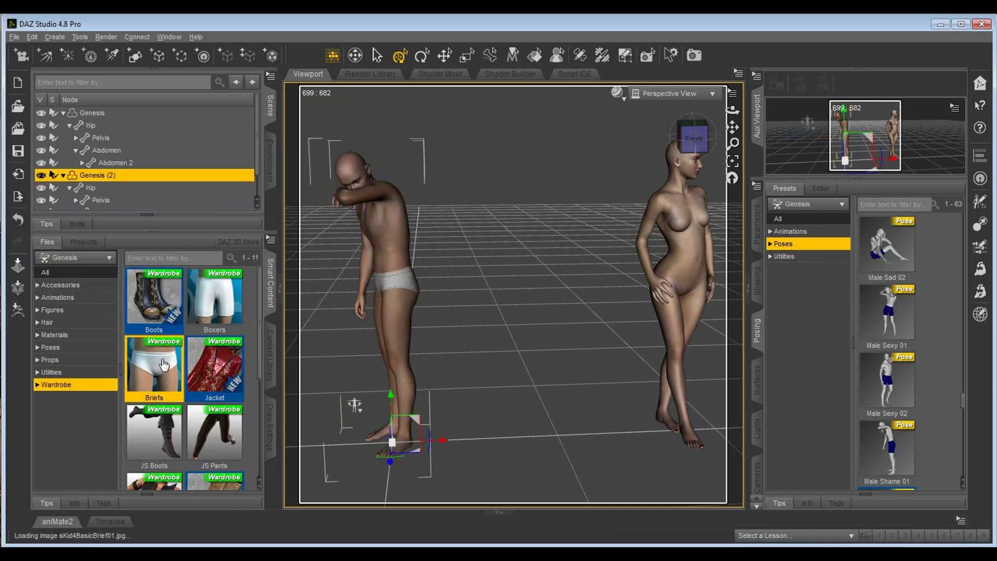
pyautogui.moveTo(475, 284)
pyautogui.mouseDown(button='middle')
pyautogui.moveTo(551, 283)
pyautogui.moveTo(479, 274)
pyautogui.mouseUp(button='middle')
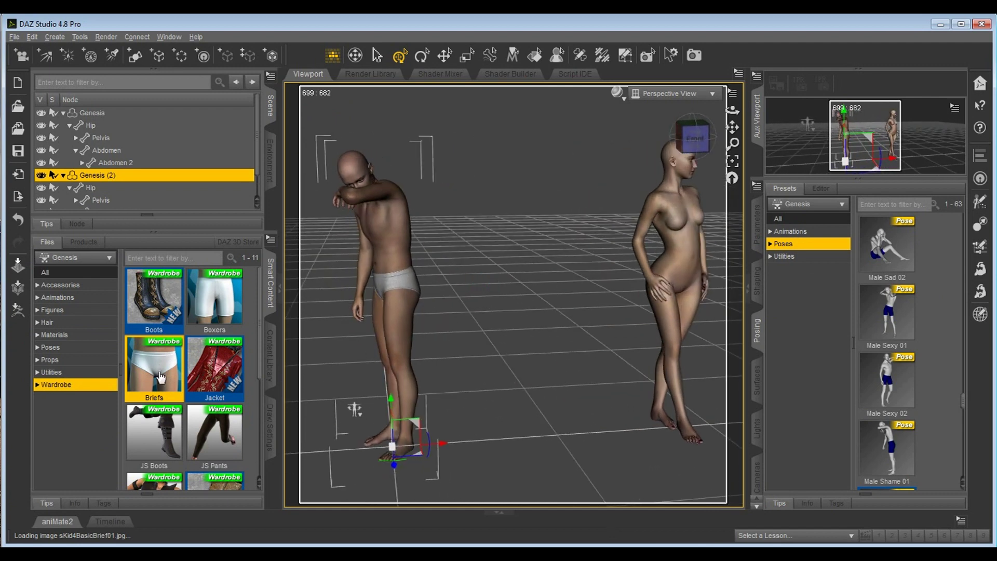
pyautogui.scroll(-3, 241, 378)
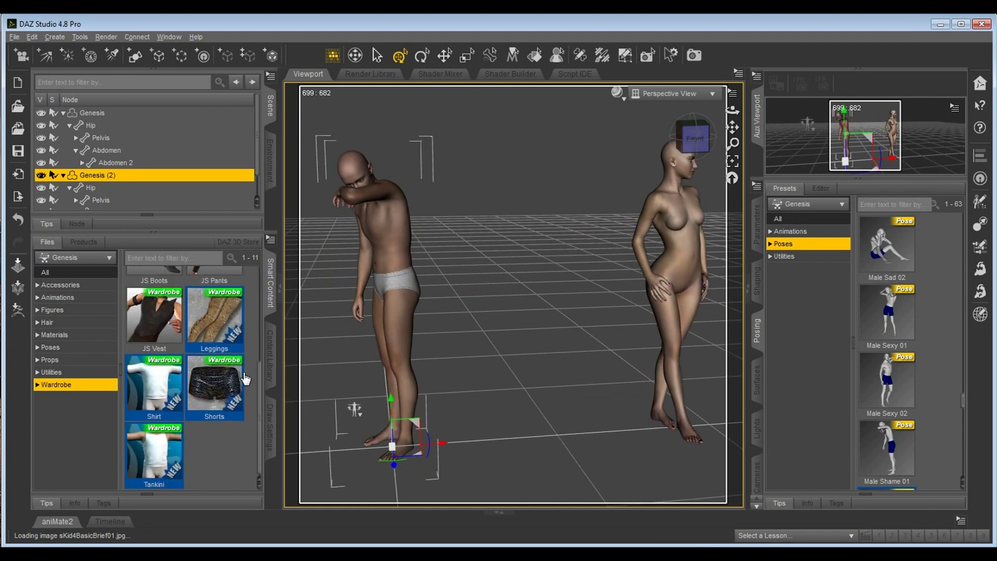
# Step: Put the Boxers from the Genesis wardrobe on the male figure
pyautogui.moveTo(246, 379)
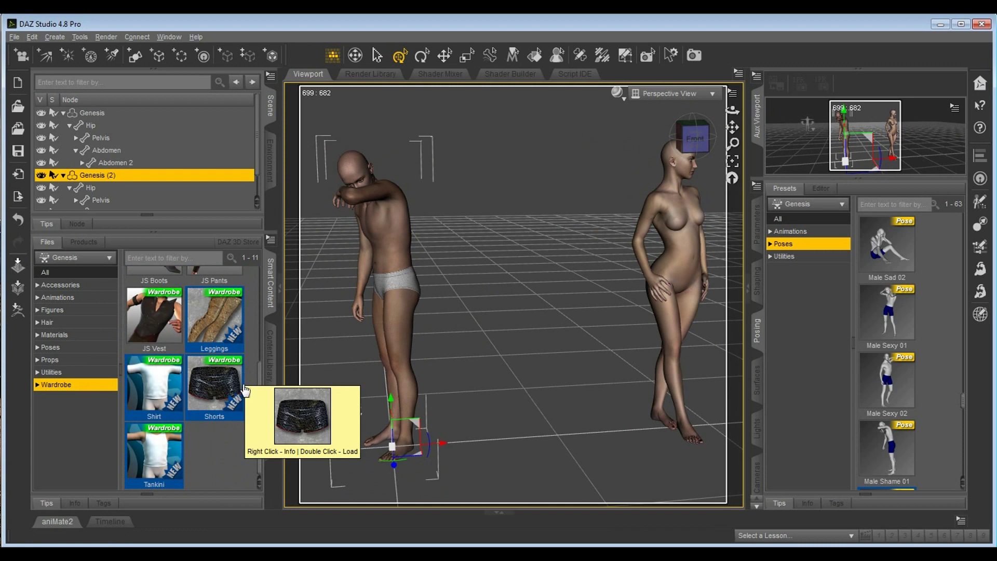
pyautogui.scroll(3, 241, 391)
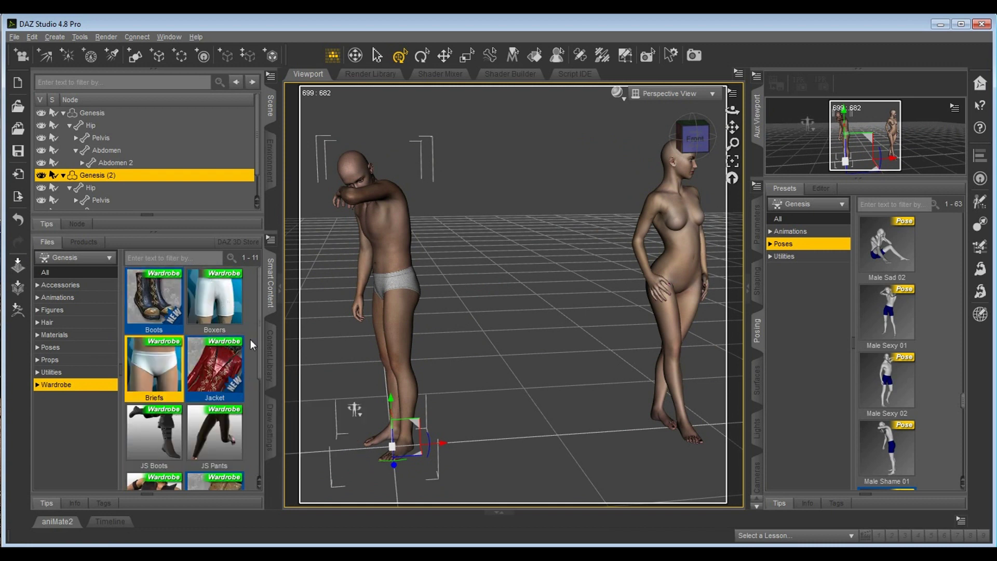
pyautogui.doubleClick(225, 306)
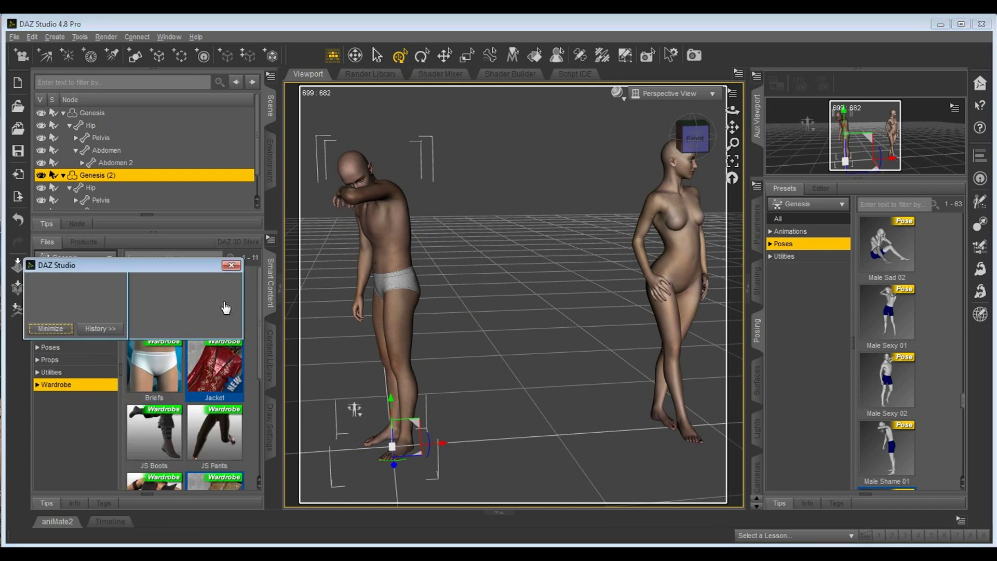
pyautogui.moveTo(473, 334); pyautogui.dragTo(503, 319, button='middle')
# Step: Select the female figure and dress it in the Shorts from the wardrobe
pyautogui.click(676, 292)
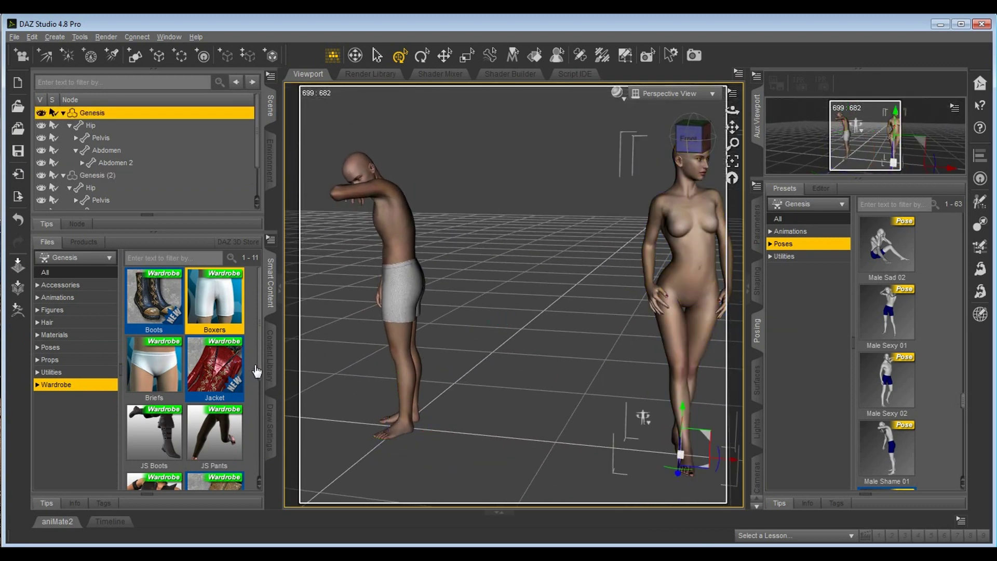
pyautogui.scroll(-3, 257, 371)
pyautogui.doubleClick(218, 387)
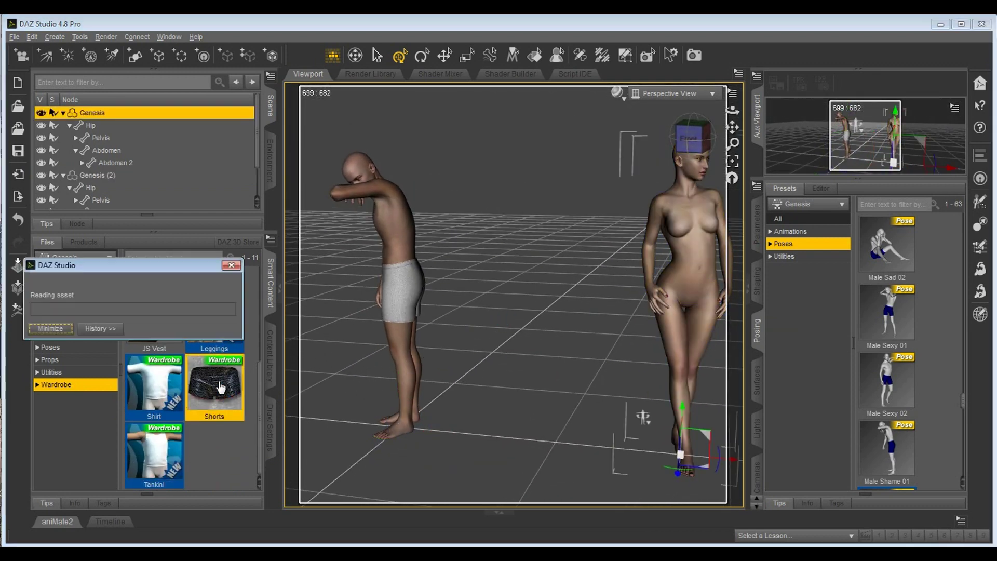
# Step: Add the red Jacket from the wardrobe to the female figure
pyautogui.scroll(3, 231, 398)
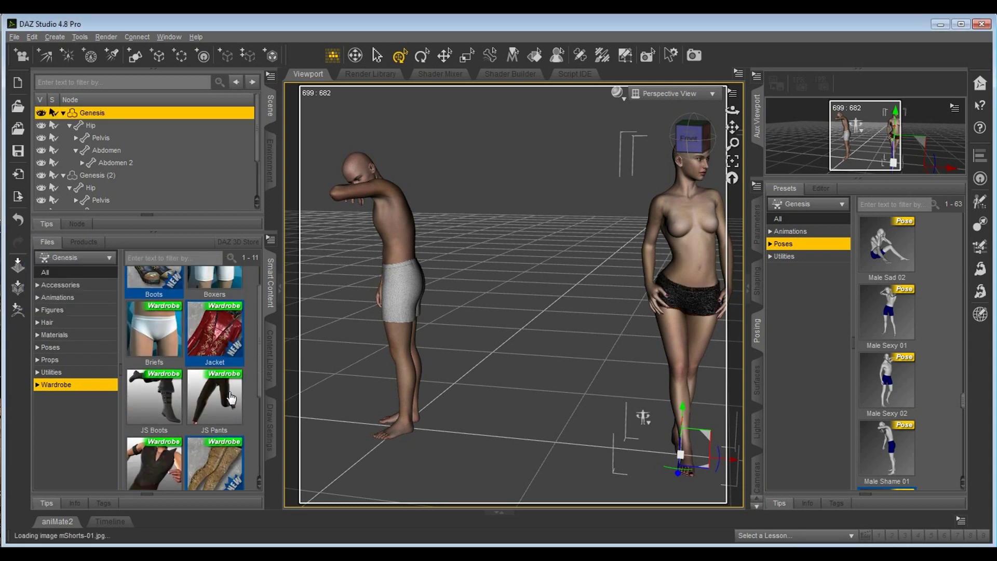
pyautogui.scroll(-2, 233, 398)
pyautogui.scroll(2, 223, 385)
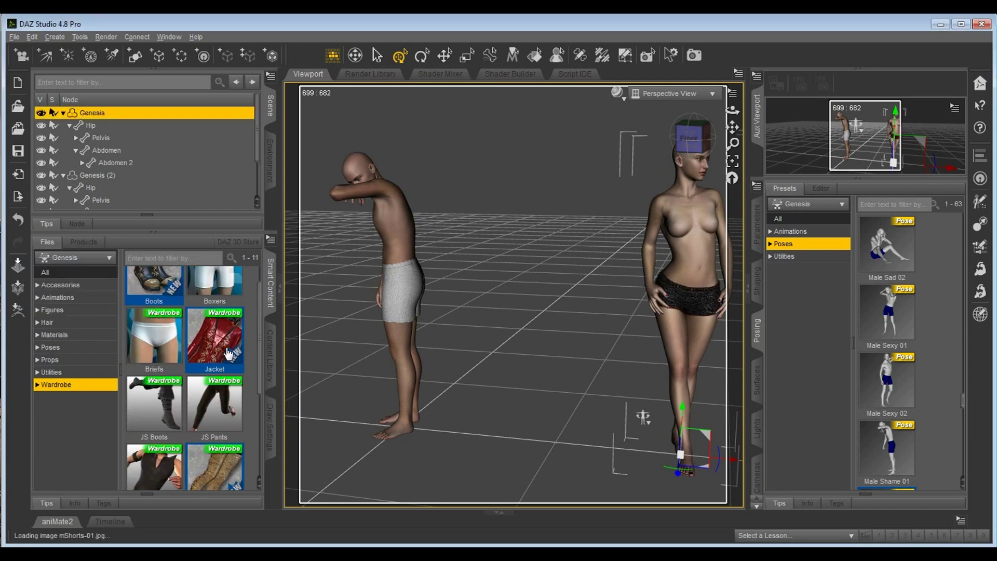
pyautogui.doubleClick(215, 370)
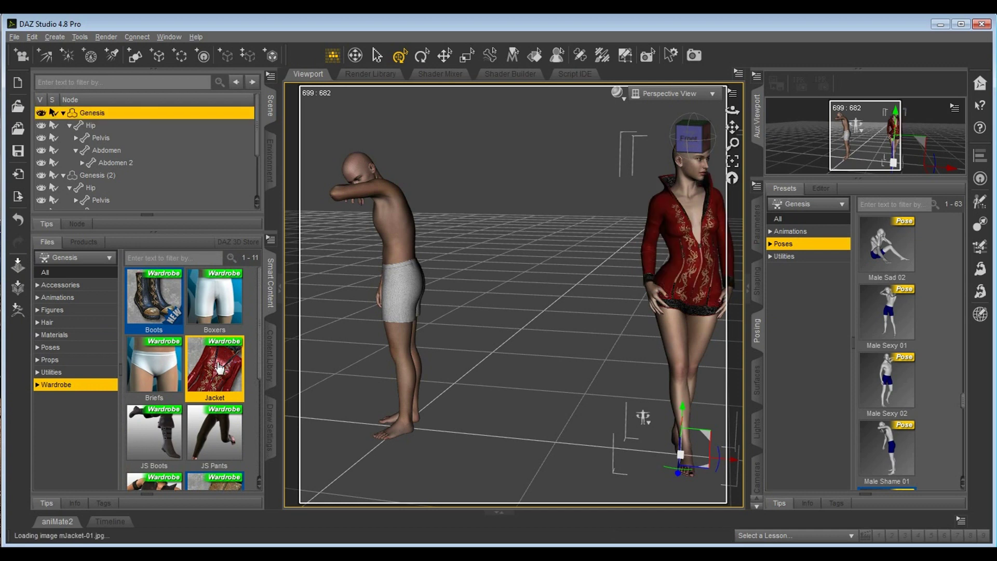
pyautogui.moveTo(733, 110); pyautogui.dragTo(694, 115)
pyautogui.moveTo(554, 293); pyautogui.dragTo(578, 289, button='middle')
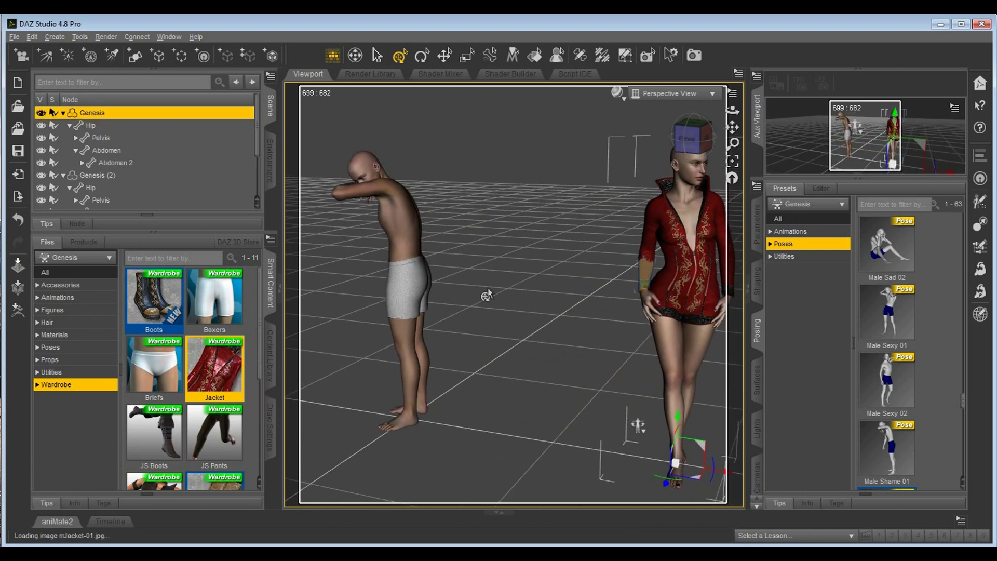
# Step: Collapse both Genesis hierarchies in the scene list and inspect the two dressed figures from several angles
pyautogui.click(63, 113)
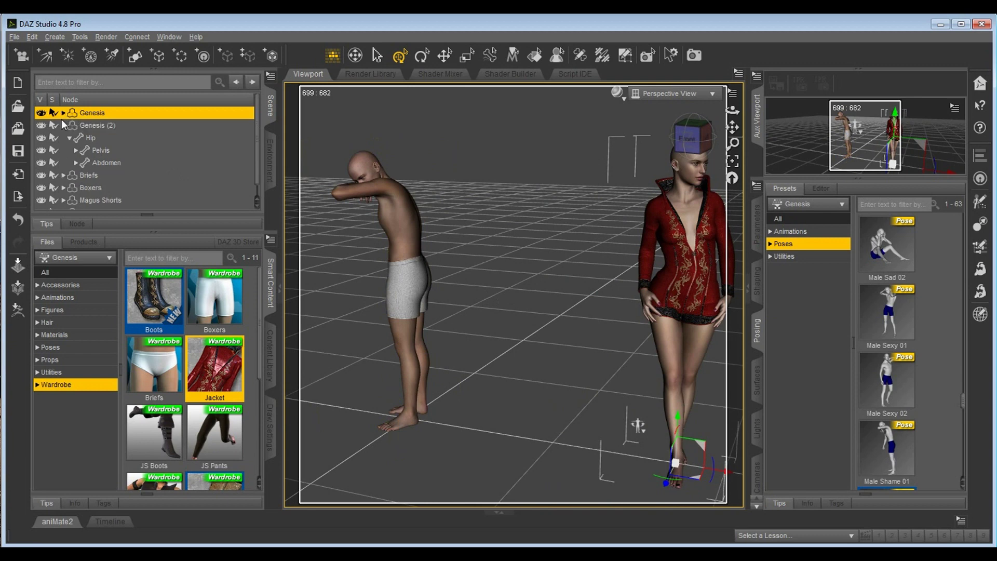
pyautogui.click(63, 125)
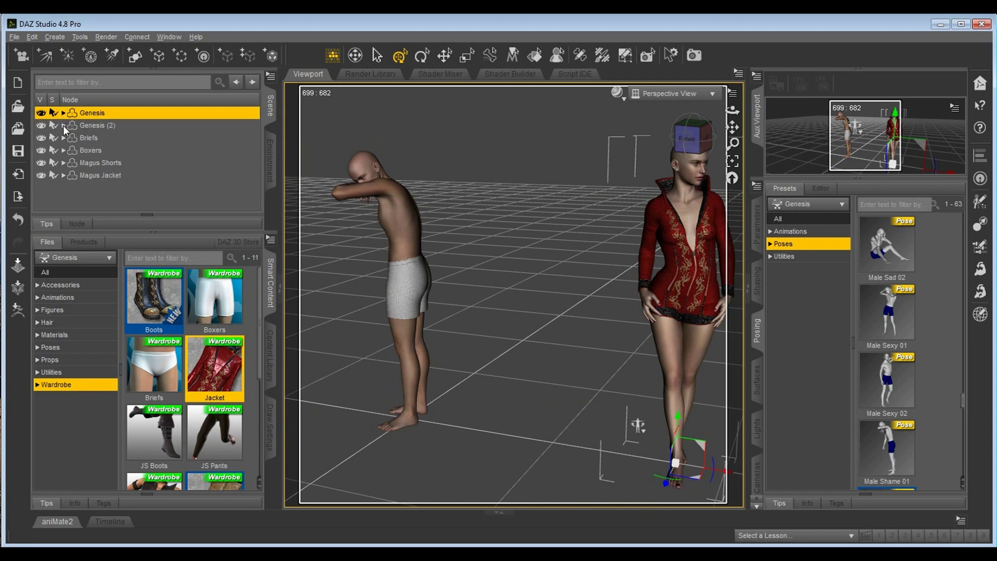
pyautogui.moveTo(455, 255); pyautogui.dragTo(474, 242, button='middle')
pyautogui.moveTo(609, 290); pyautogui.dragTo(605, 304, button='middle')
pyautogui.moveTo(687, 152); pyautogui.dragTo(690, 258)
pyautogui.moveTo(650, 343); pyautogui.dragTo(343, 346, button='middle')
pyautogui.moveTo(343, 345); pyautogui.dragTo(801, 315)
pyautogui.keyDown('alt'); pyautogui.moveTo(485, 216); pyautogui.dragTo(495, 287); pyautogui.keyUp('alt')
pyautogui.moveTo(467, 261); pyautogui.dragTo(472, 288, button='middle')
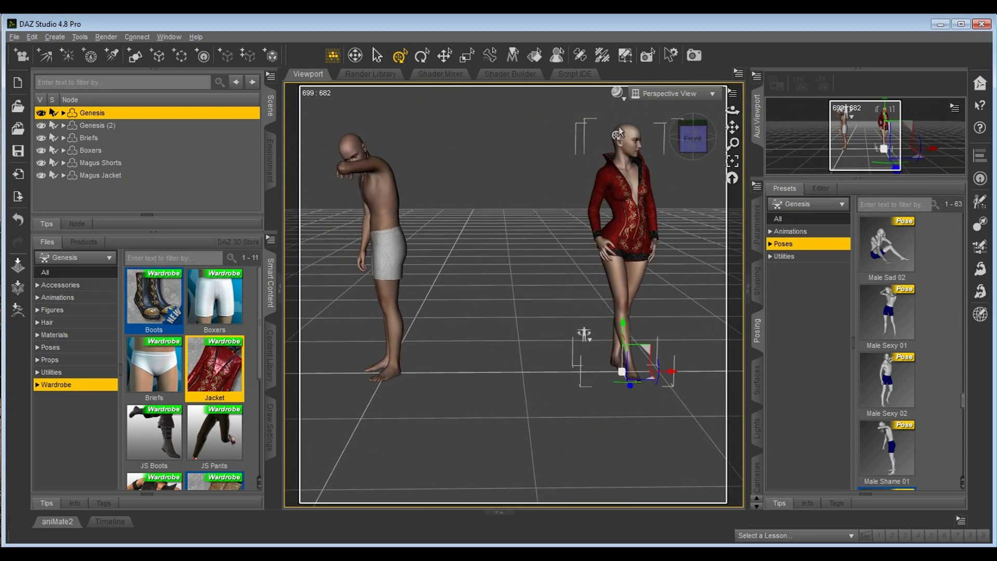
pyautogui.click(713, 95)
pyautogui.click(716, 90)
pyautogui.click(716, 90)
pyautogui.click(519, 227)
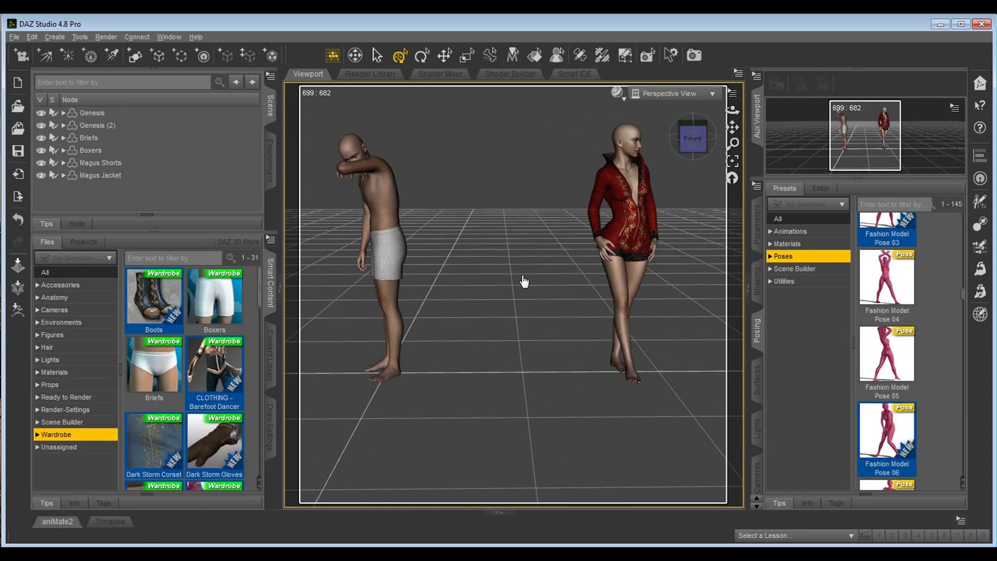
# Step: Delete both Genesis figures and the remaining Briefs, Boxers, Magus Shorts and Magus Jacket to empty the scene
pyautogui.click(102, 113)
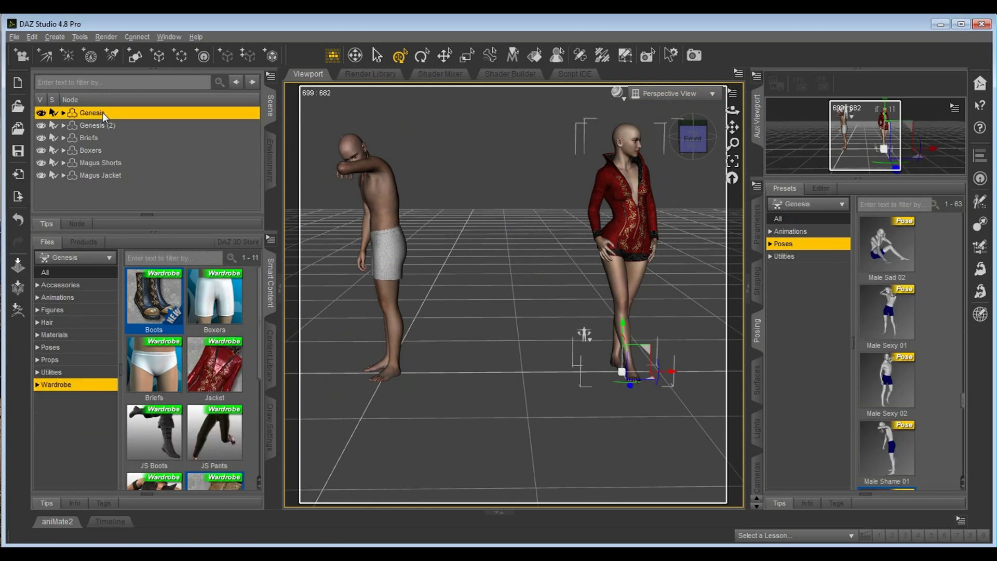
pyautogui.press('Delete')
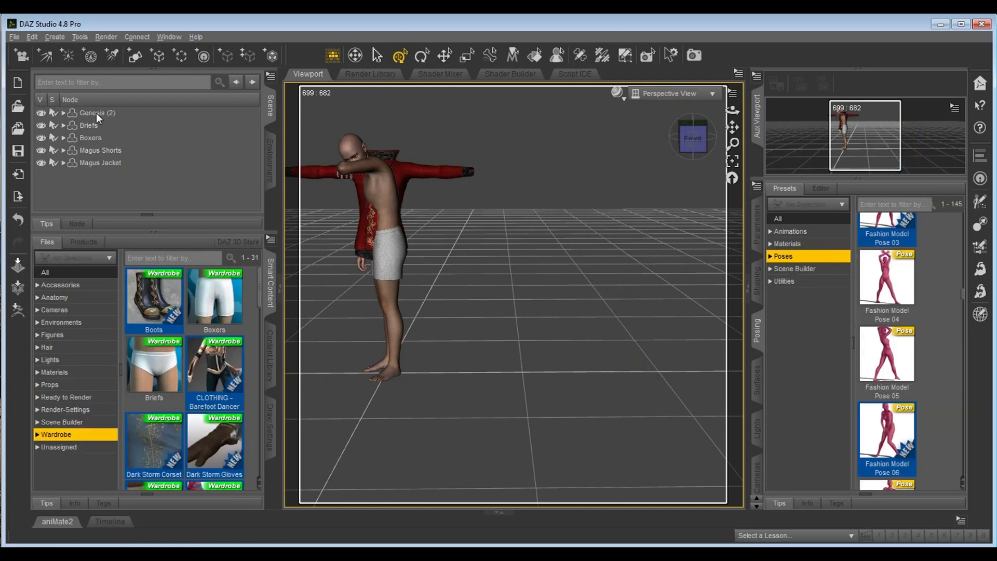
pyautogui.click(96, 113)
pyautogui.press('Delete')
pyautogui.click(97, 111)
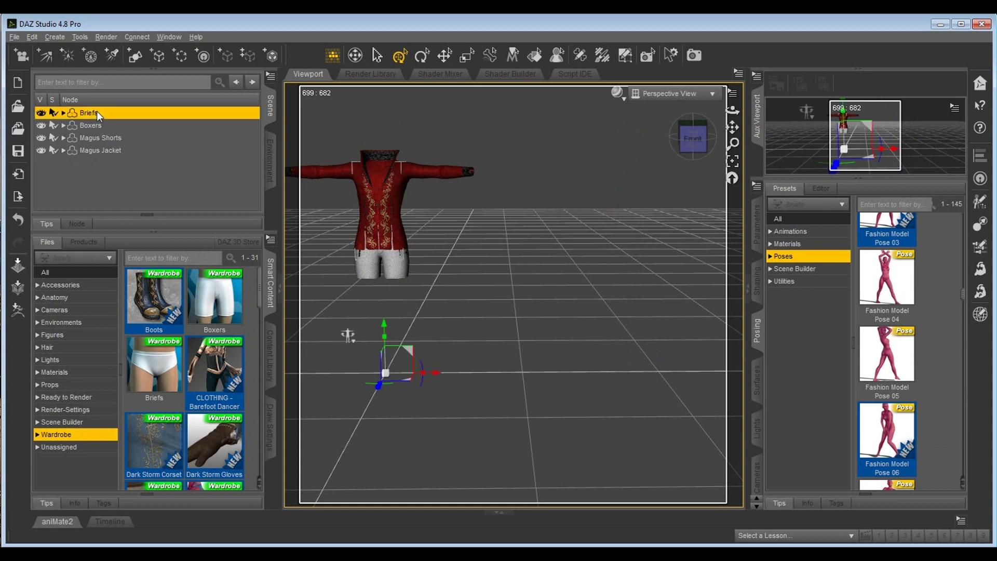
pyautogui.keyDown('shift'); pyautogui.click(95, 151); pyautogui.keyUp('shift')
pyautogui.press('Delete')
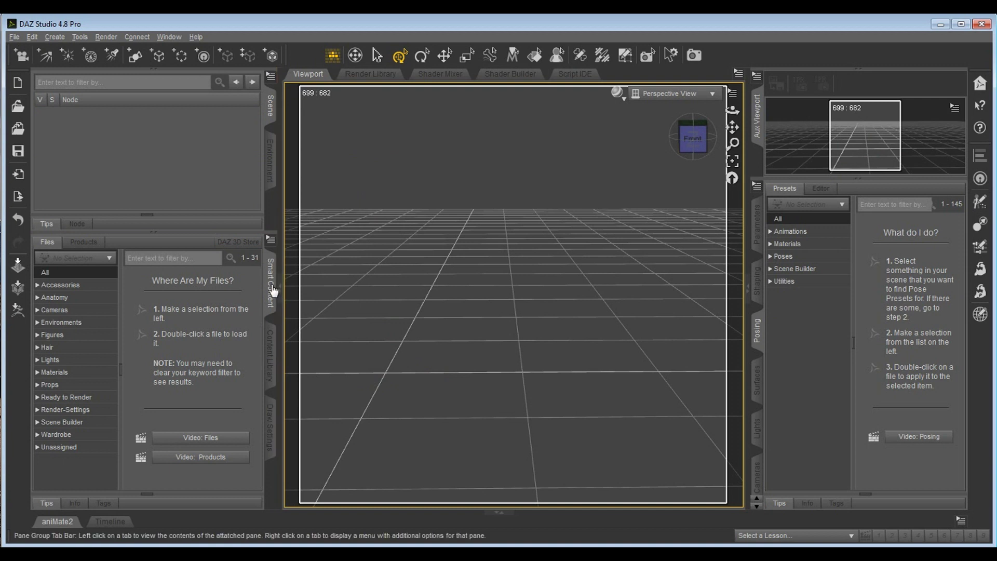
# Step: Load the Dragon Slayer actor from the Figures content into the empty scene and inspect it
pyautogui.click(52, 335)
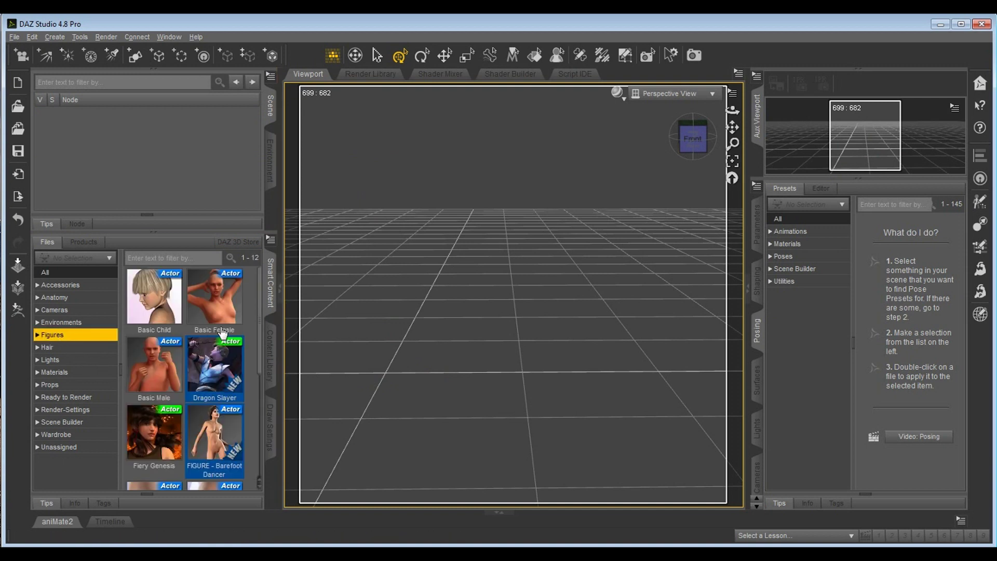
pyautogui.moveTo(221, 369)
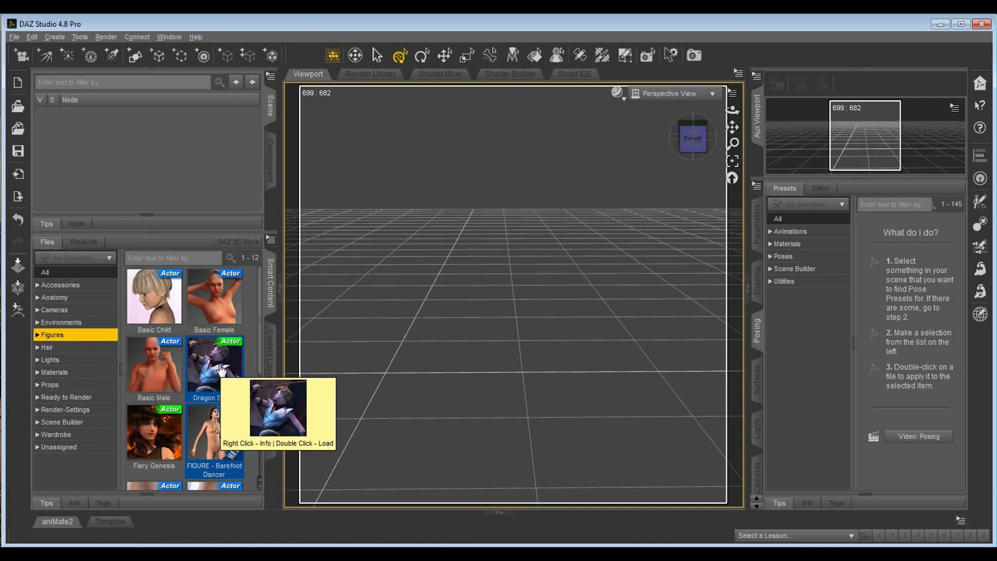
pyautogui.doubleClick(213, 370)
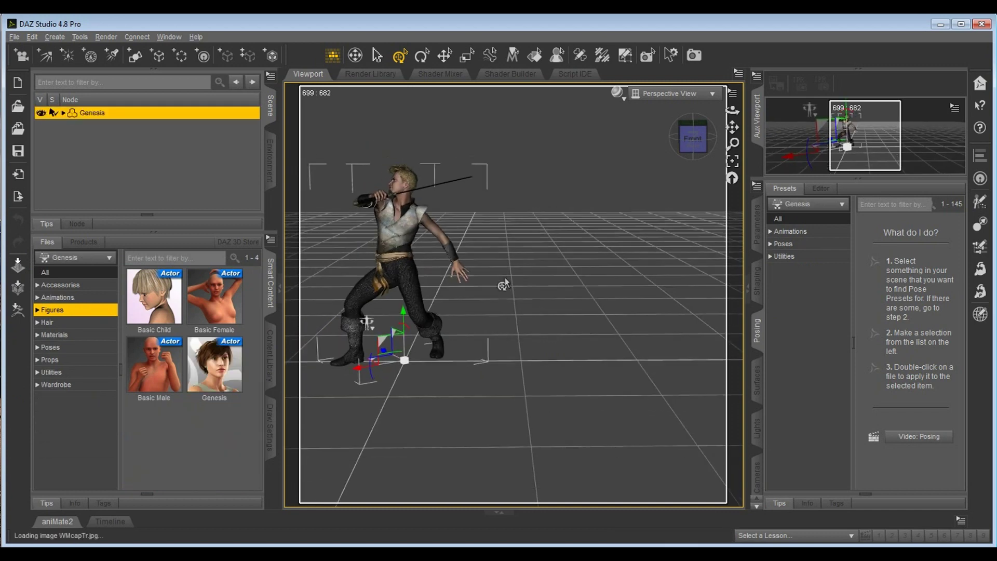
pyautogui.click(546, 347)
pyautogui.moveTo(426, 270); pyautogui.dragTo(485, 288, button='middle')
pyautogui.scroll(3, 454, 276)
pyautogui.moveTo(369, 279); pyautogui.dragTo(440, 296, button='right')
pyautogui.moveTo(470, 299); pyautogui.dragTo(434, 278, button='middle')
pyautogui.keyDown('alt'); pyautogui.moveTo(520, 291); pyautogui.dragTo(599, 310); pyautogui.keyUp('alt')
# Step: Add the SubDragon LE figure to the scene with the Dragon Slayer
pyautogui.scroll(-3, 213, 338)
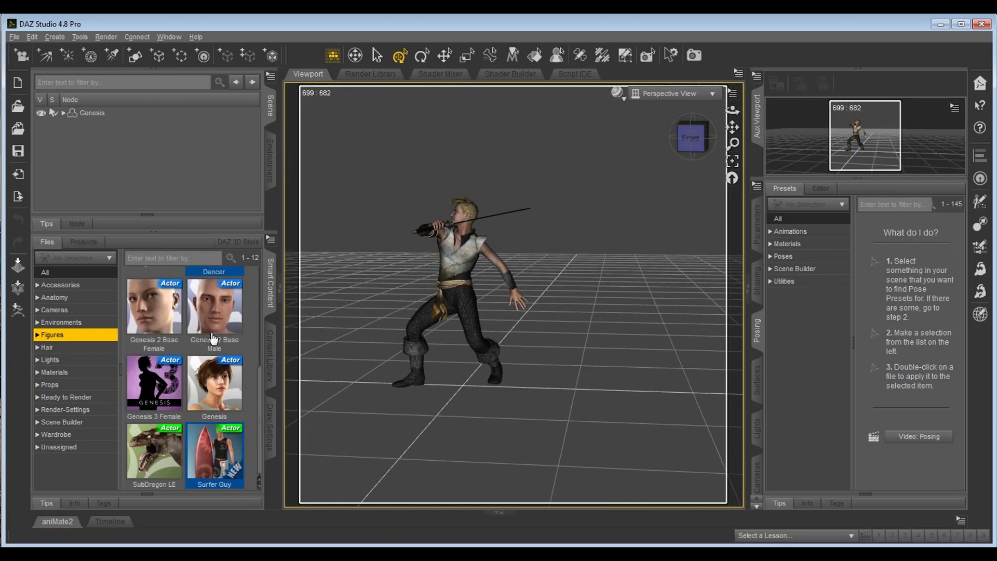
pyautogui.doubleClick(163, 455)
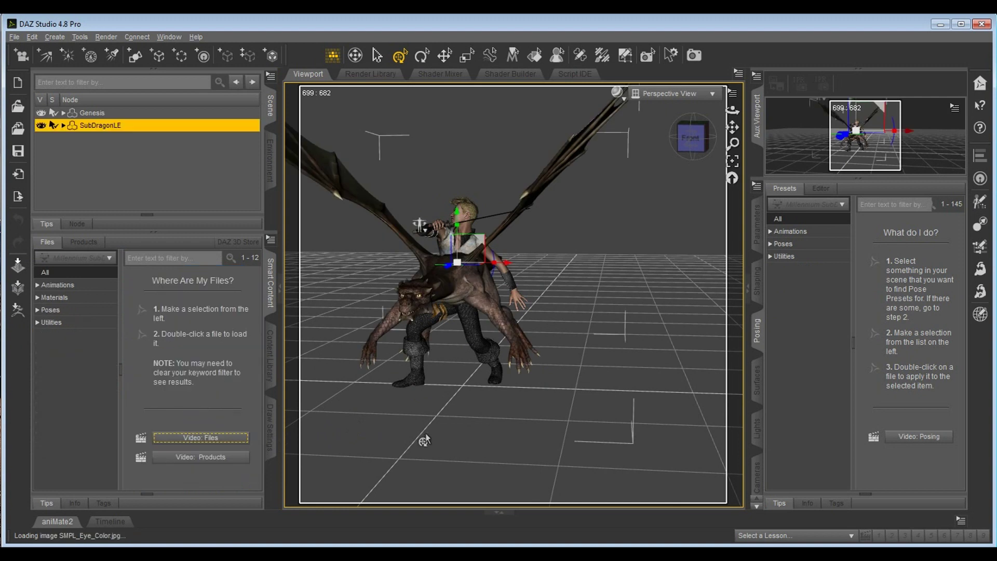
pyautogui.moveTo(389, 420); pyautogui.dragTo(430, 420, button='middle')
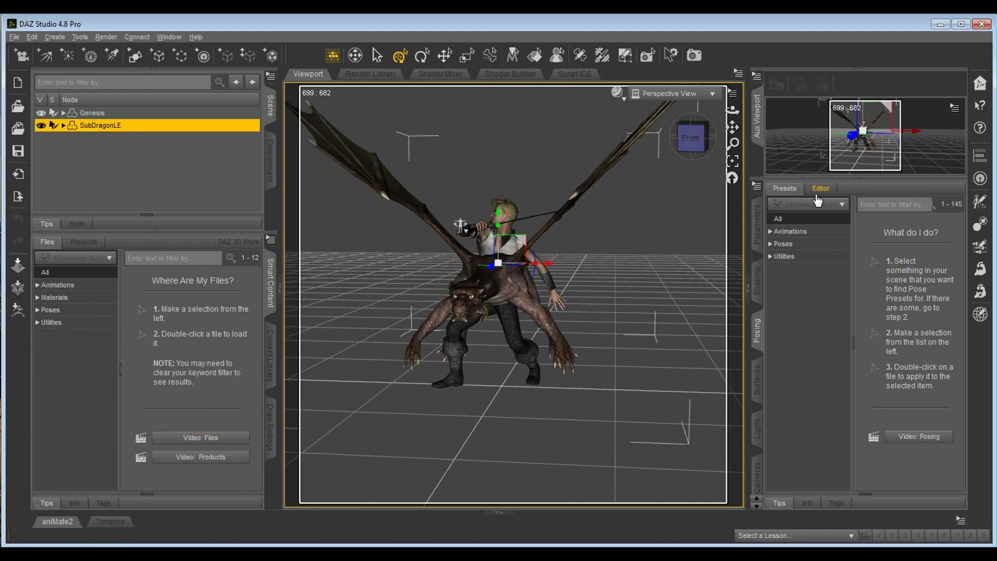
# Step: Apply the POSE Attacking Dragon preset to the SubDragonLE figure
pyautogui.click(784, 244)
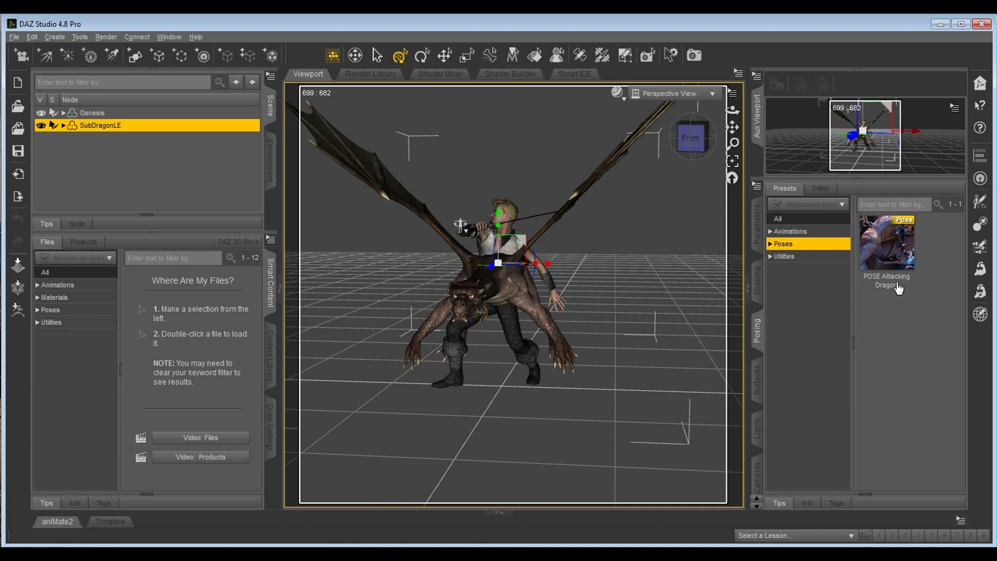
pyautogui.doubleClick(898, 254)
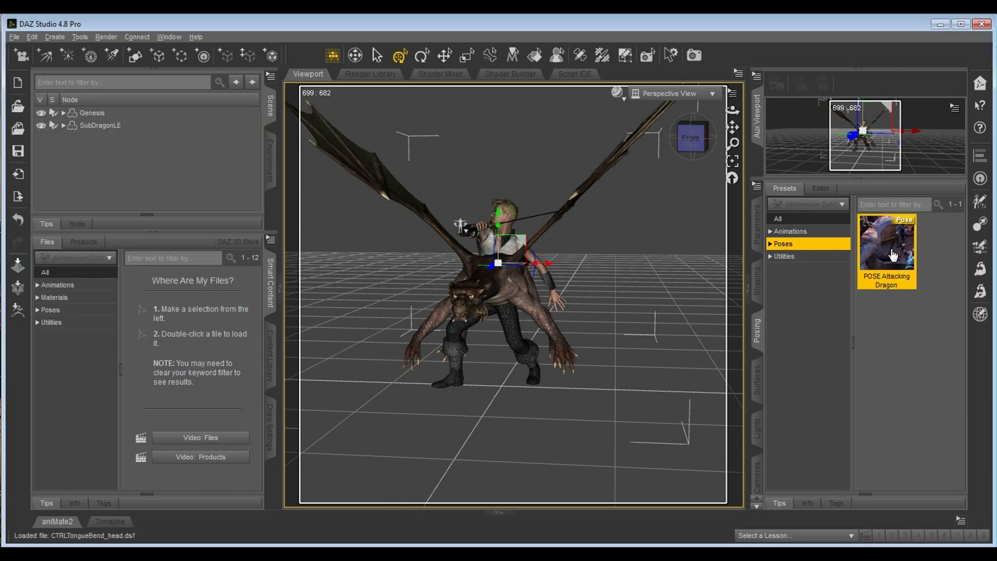
pyautogui.scroll(-6, 487, 313)
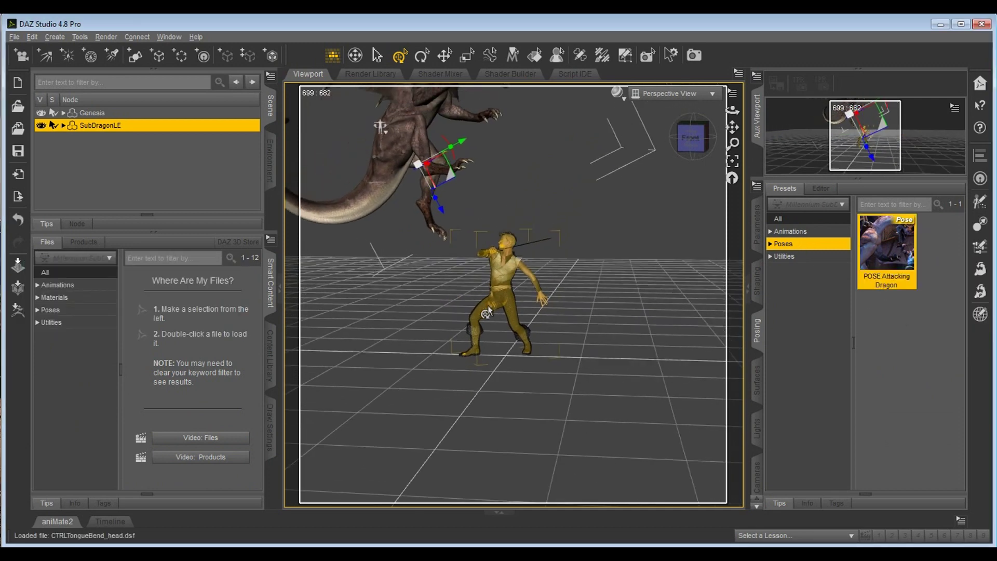
pyautogui.scroll(-2, 487, 313)
pyautogui.moveTo(481, 153); pyautogui.dragTo(496, 172, button='middle')
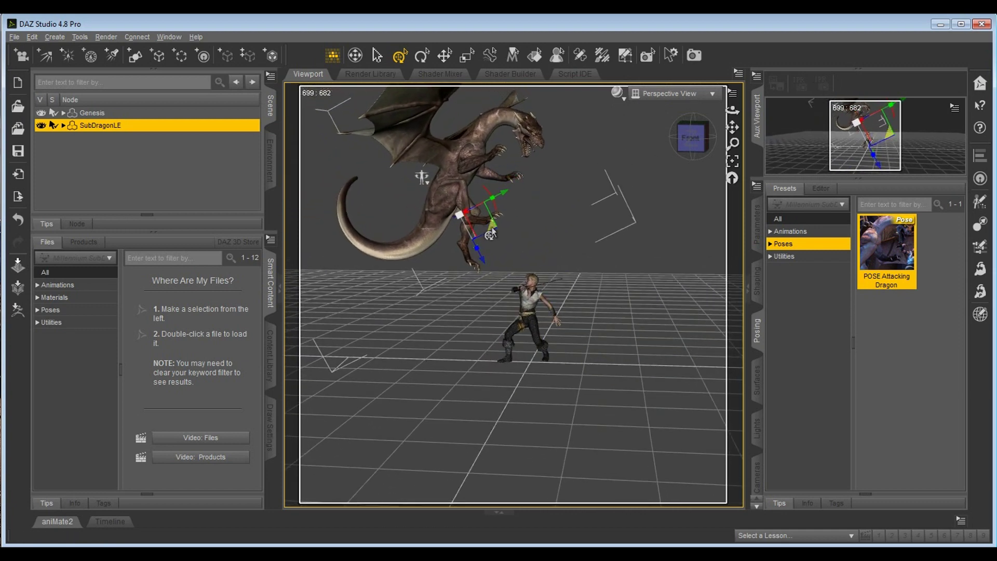
# Step: Move the posed dragon down toward the ground and farther from the swordsman so that it faces him
pyautogui.moveTo(492, 232); pyautogui.dragTo(447, 294)
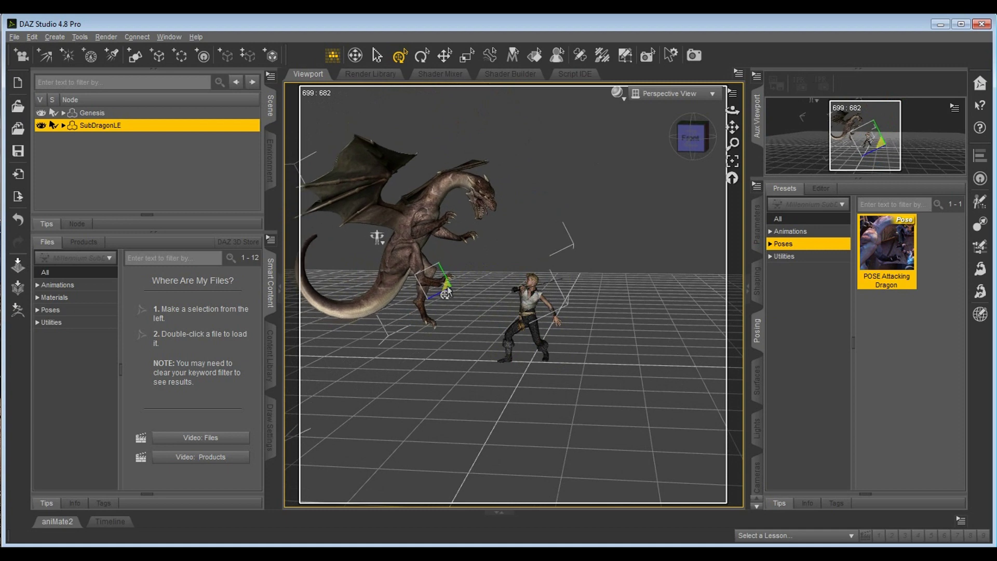
pyautogui.moveTo(670, 210); pyautogui.dragTo(615, 211, button='right')
pyautogui.moveTo(615, 258); pyautogui.dragTo(497, 269)
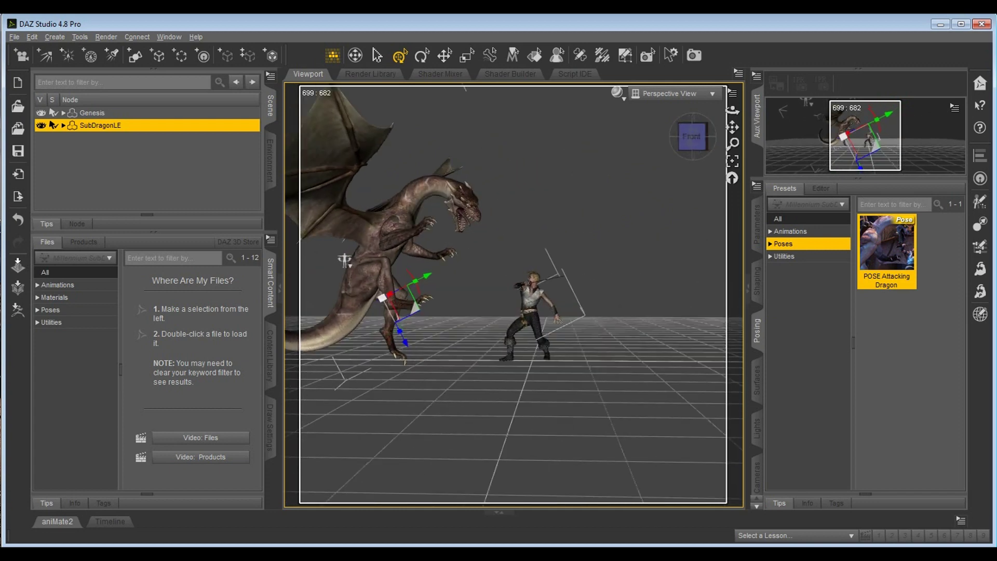
pyautogui.moveTo(442, 341); pyautogui.dragTo(575, 313, button='middle')
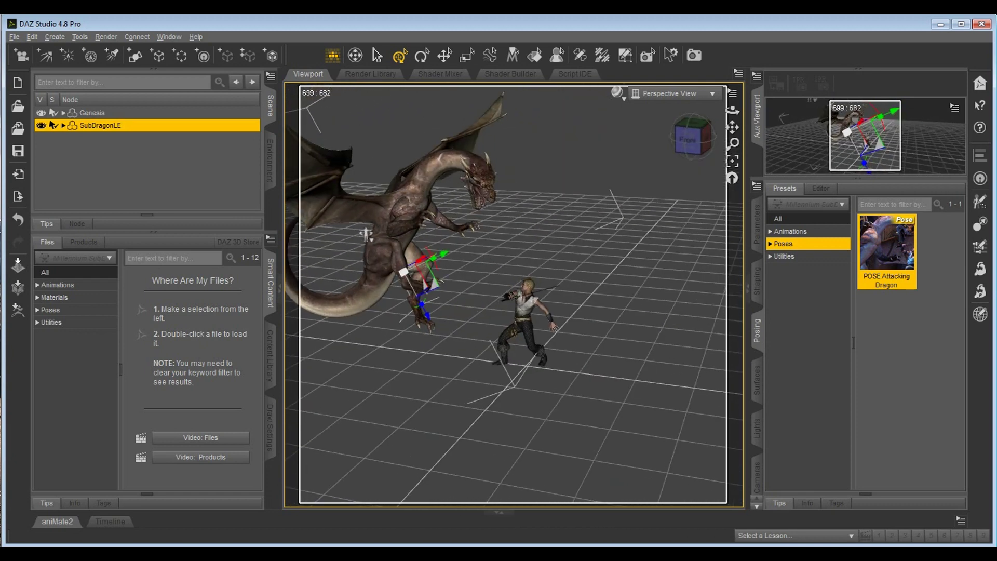
pyautogui.moveTo(499, 271); pyautogui.dragTo(470, 285)
pyautogui.moveTo(445, 338); pyautogui.dragTo(519, 296, button='middle')
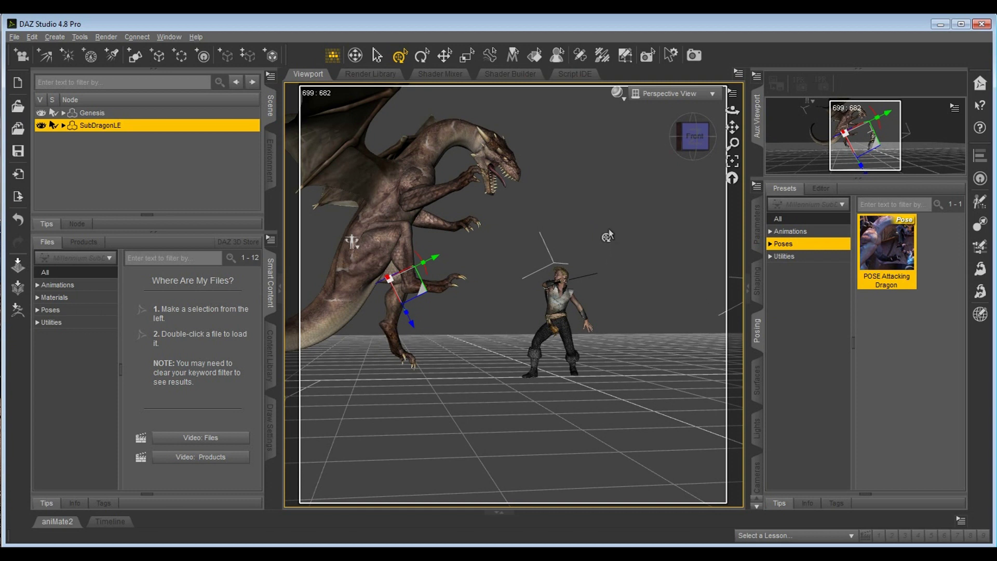
pyautogui.moveTo(573, 217); pyautogui.dragTo(599, 219, button='middle')
pyautogui.keyDown('alt'); pyautogui.moveTo(599, 218); pyautogui.dragTo(618, 184); pyautogui.keyUp('alt')
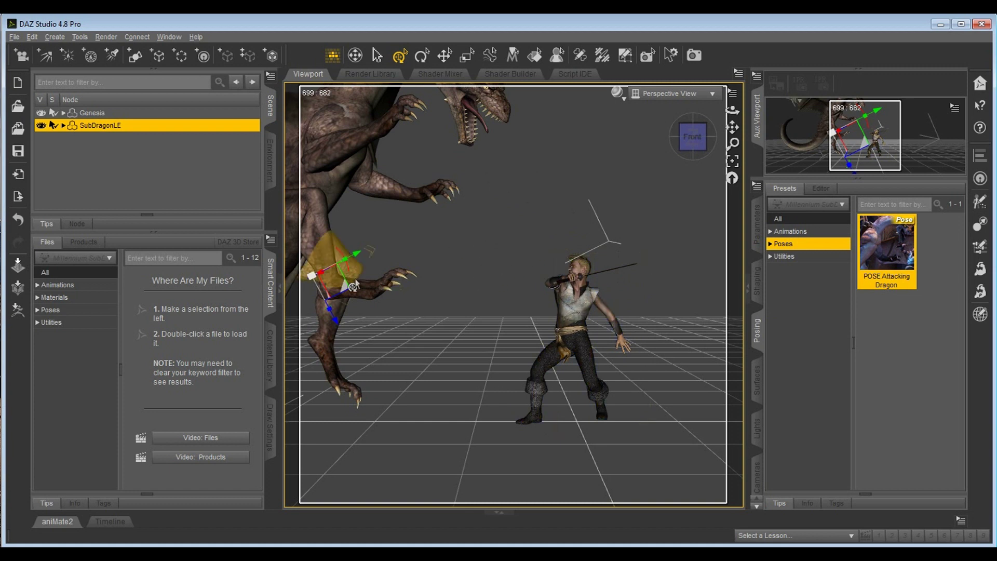
# Step: Hide the Genesis and SubDragonLE figures in the scene list and show both again
pyautogui.click(38, 125)
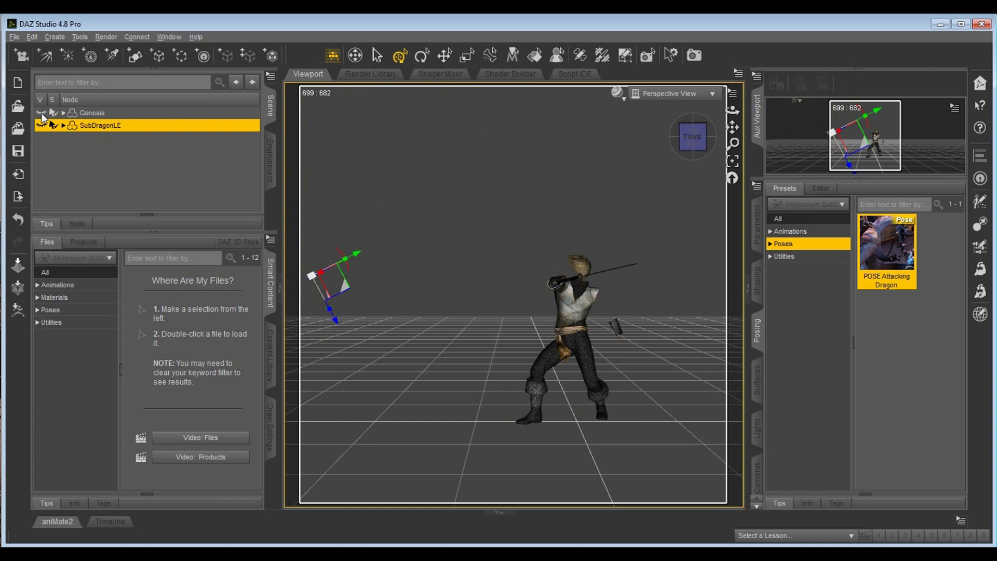
pyautogui.click(40, 114)
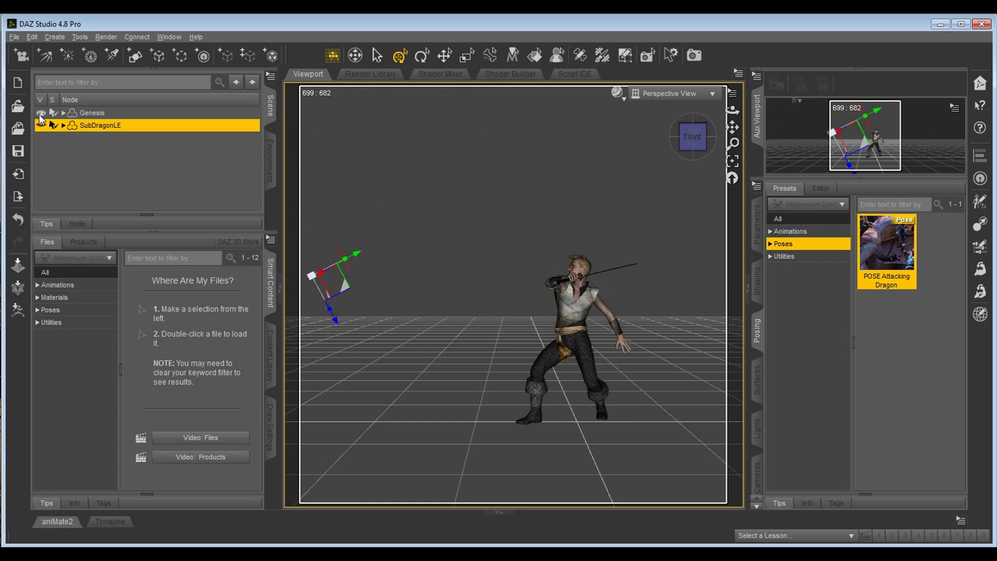
pyautogui.click(41, 126)
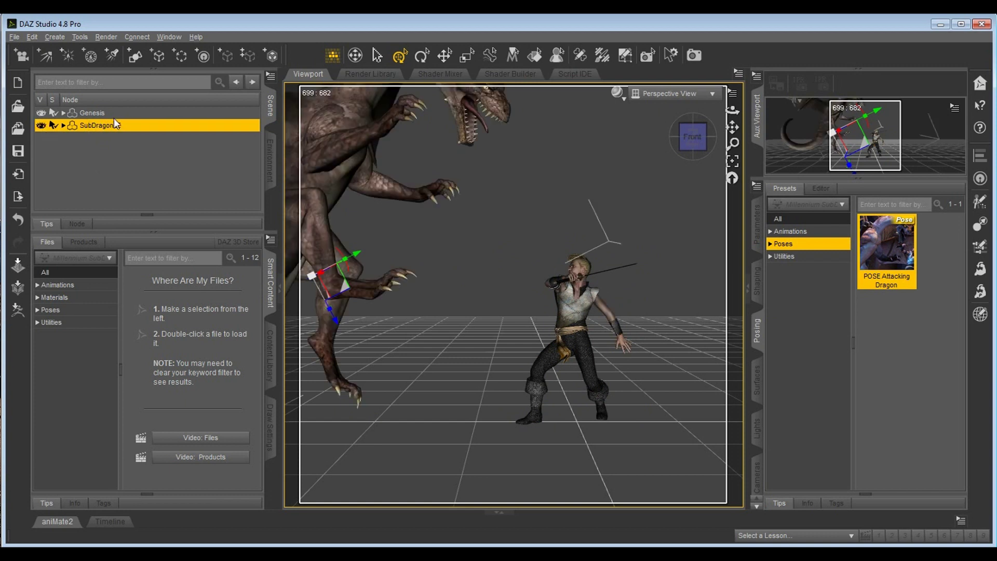
# Step: Delete both the Genesis and SubDragonLE figures from the scene
pyautogui.keyDown('ctrl'); pyautogui.click(115, 113); pyautogui.keyUp('ctrl')
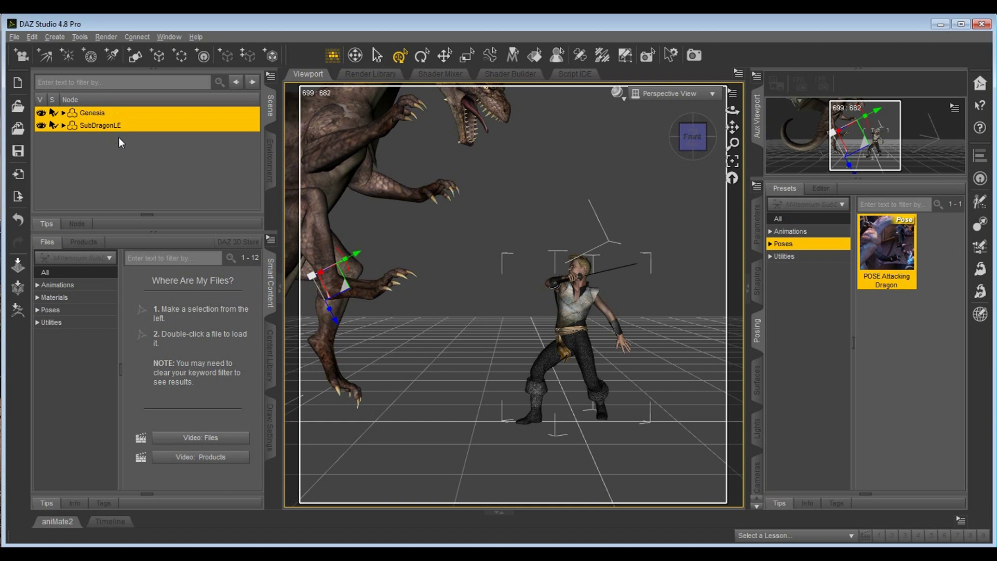
pyautogui.press('Delete')
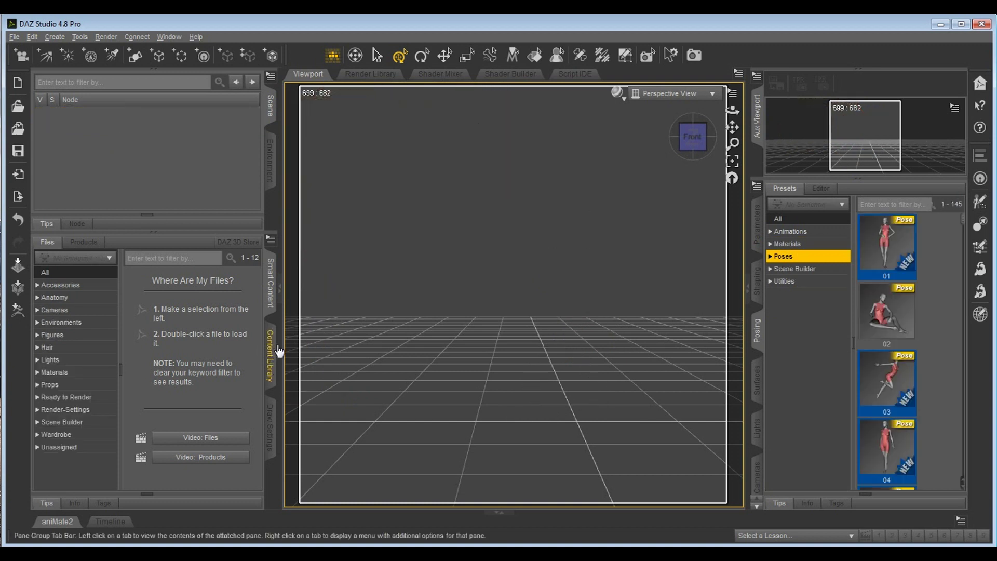
# Step: Load the Genesis figure into the empty scene from the Figures content
pyautogui.click(61, 334)
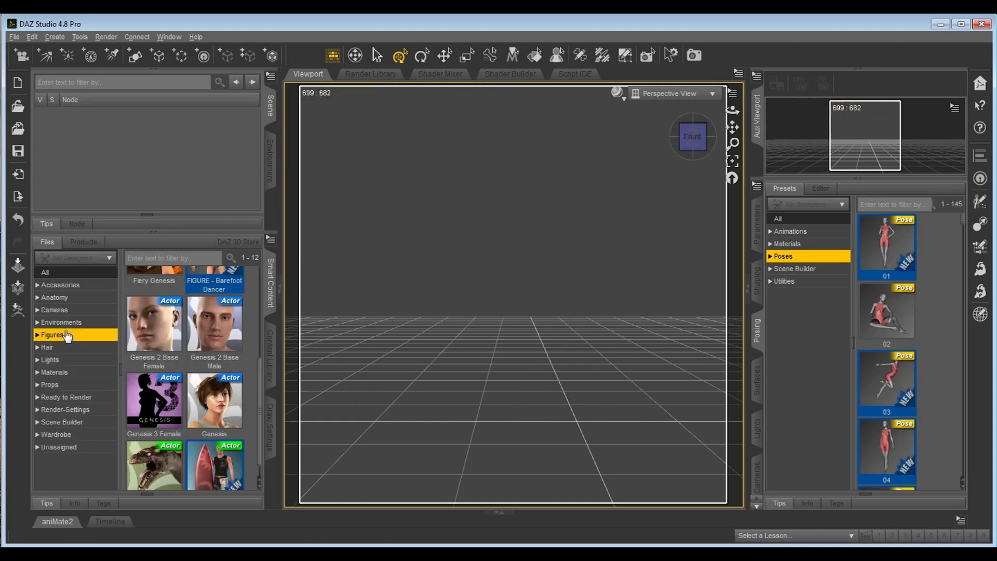
pyautogui.scroll(-1, 227, 339)
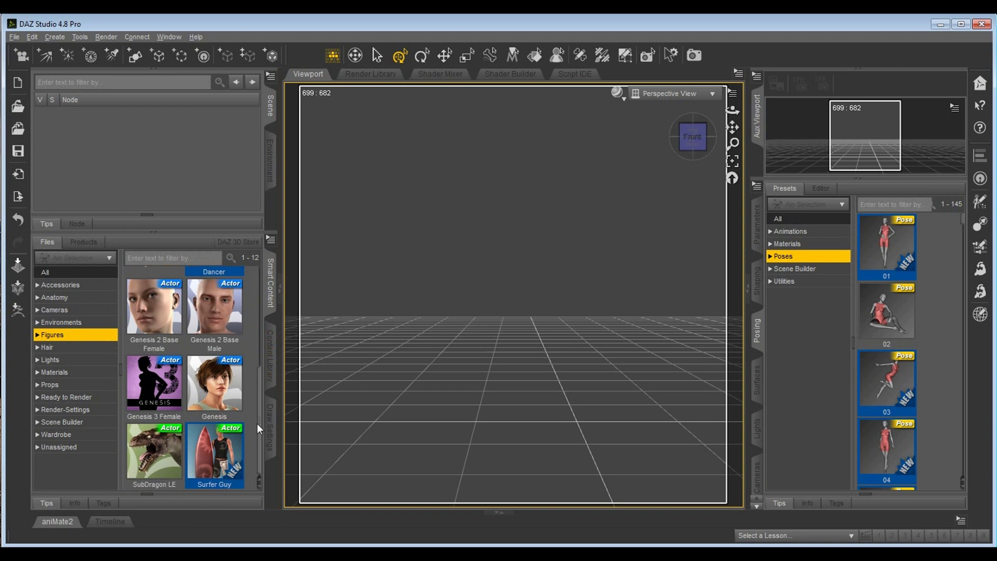
pyautogui.scroll(3, 257, 423)
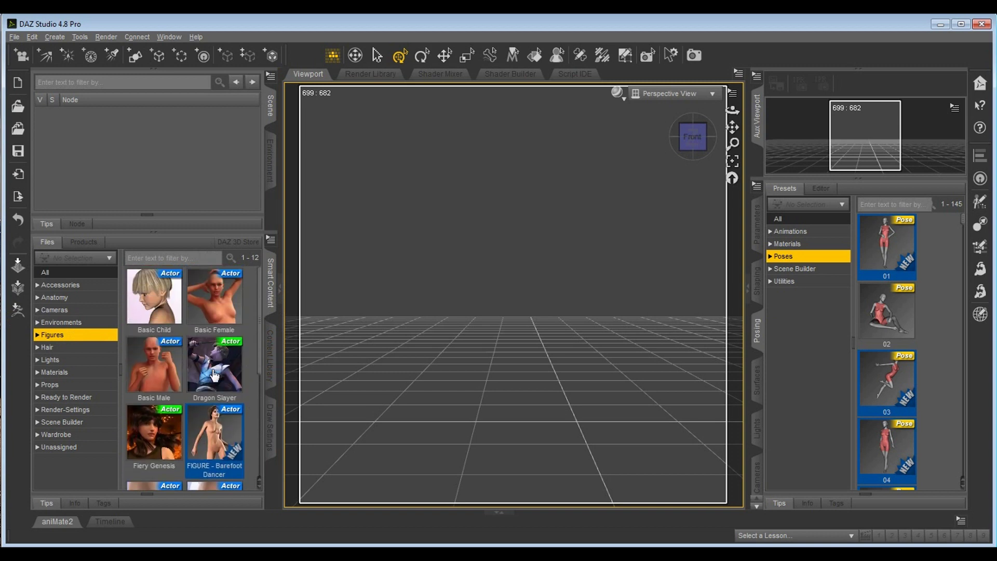
pyautogui.moveTo(260, 330); pyautogui.dragTo(257, 405)
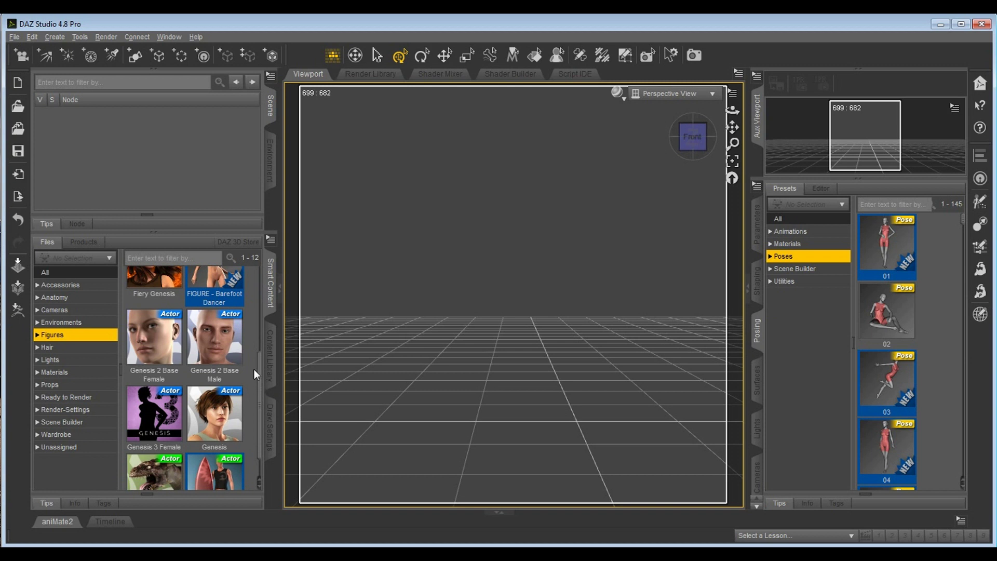
pyautogui.doubleClick(219, 421)
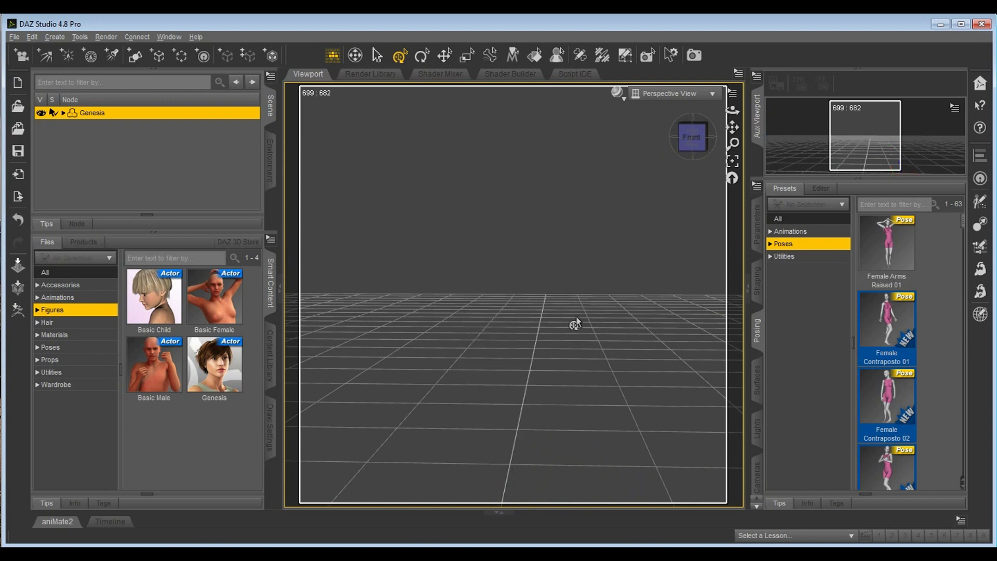
# Step: Load the Genesis 2 Base Male figure into the cleared scene and frame it in the viewport
pyautogui.scroll(-3, 211, 373)
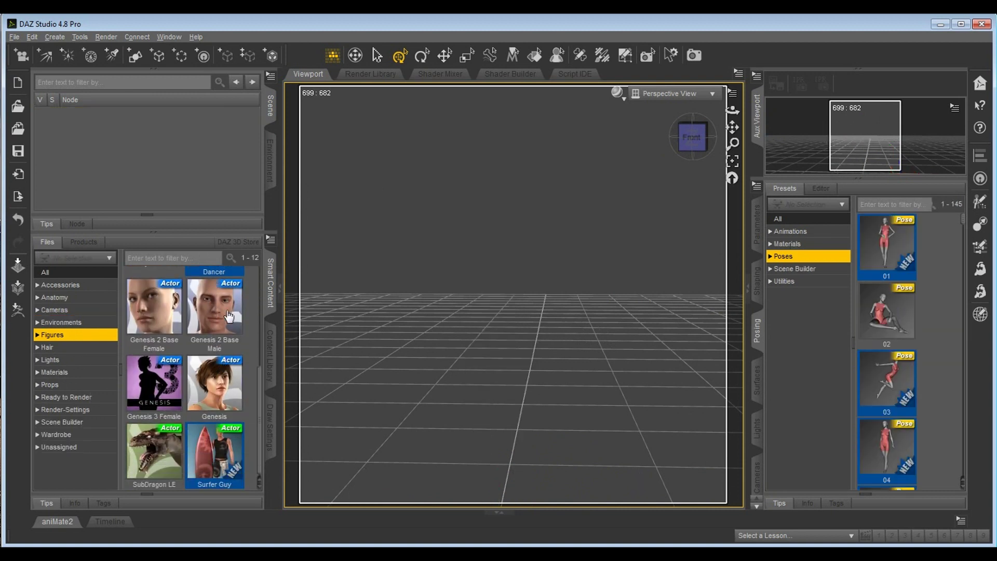
pyautogui.doubleClick(219, 318)
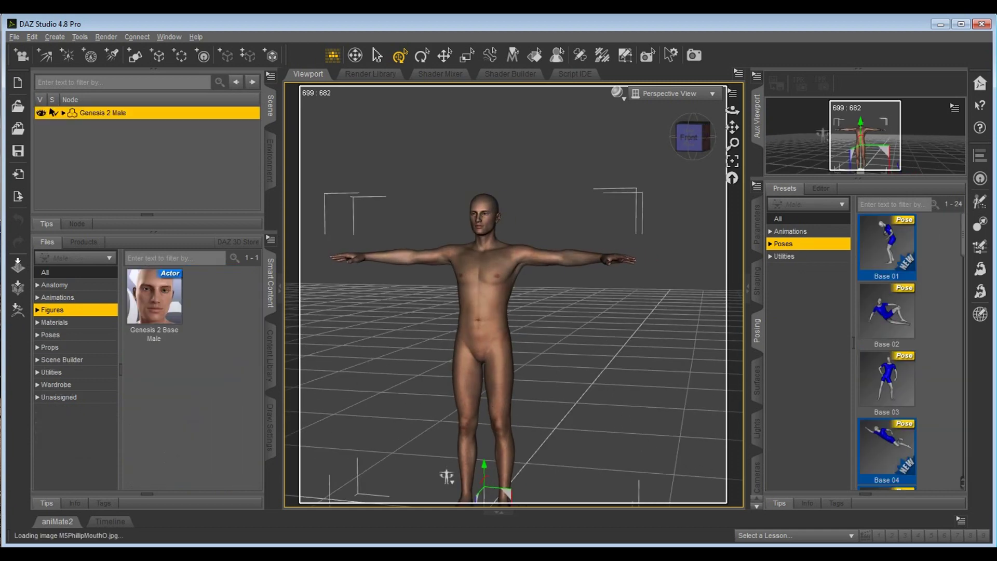
pyautogui.scroll(4, 597, 303)
pyautogui.scroll(5, 589, 304)
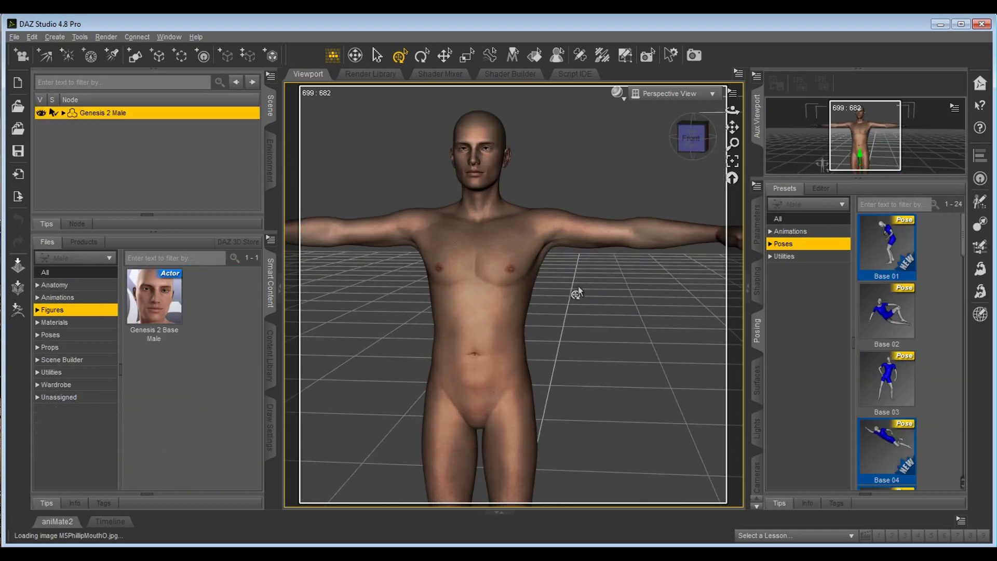
pyautogui.moveTo(670, 410); pyautogui.dragTo(626, 356, button='right')
pyautogui.scroll(-3, 623, 367)
pyautogui.scroll(-2, 623, 367)
pyautogui.scroll(-2, 572, 354)
pyautogui.moveTo(561, 432); pyautogui.dragTo(591, 410, button='middle')
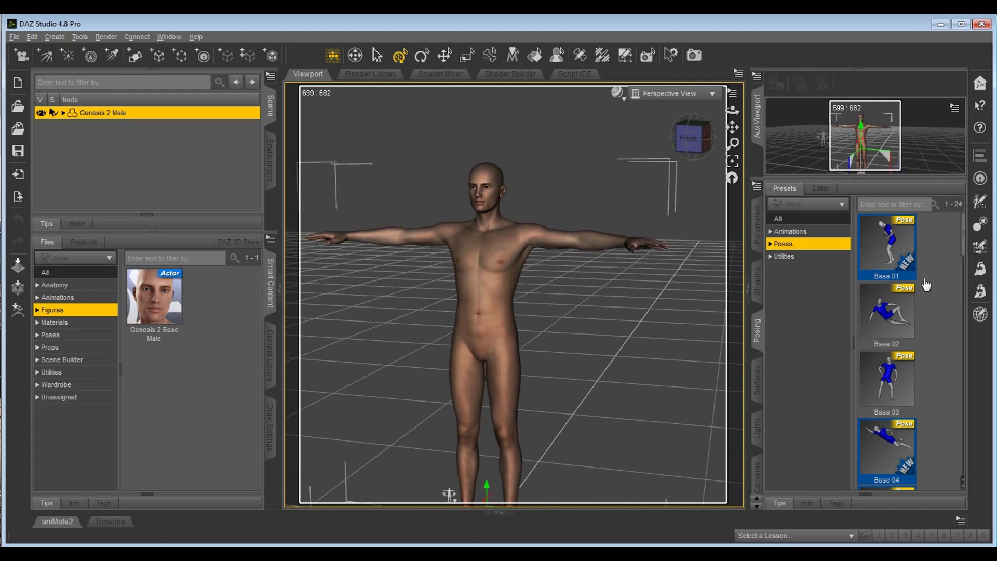
# Step: Apply the Base 03 pose preset to the Genesis 2 Male figure
pyautogui.click(903, 389)
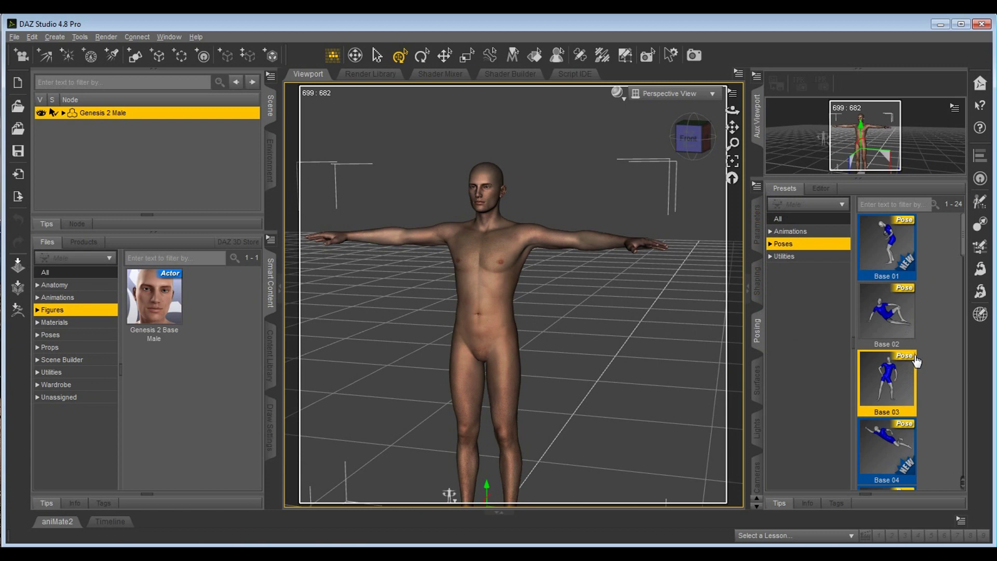
pyautogui.moveTo(918, 362)
pyautogui.click(638, 338)
pyautogui.click(511, 339)
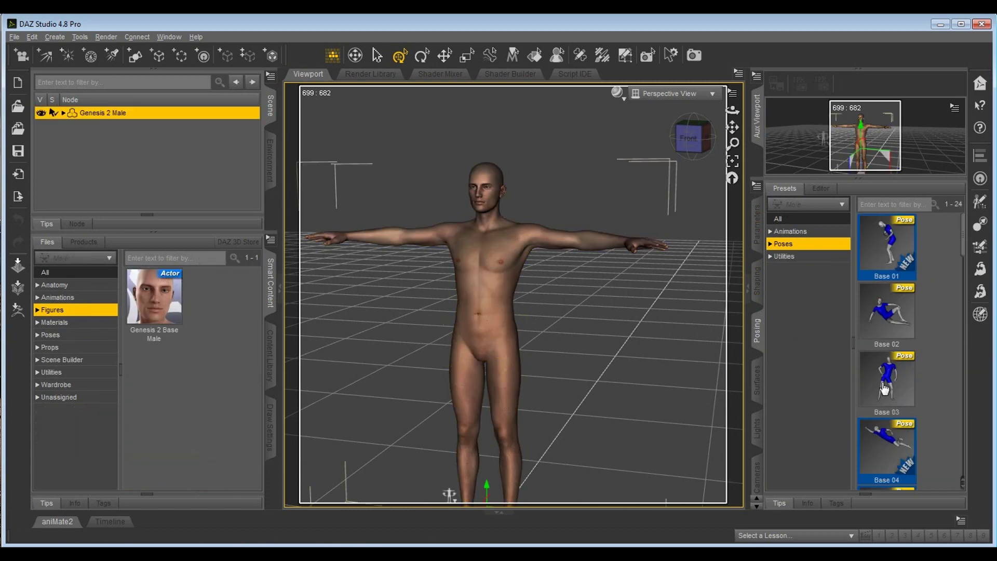
pyautogui.doubleClick(883, 387)
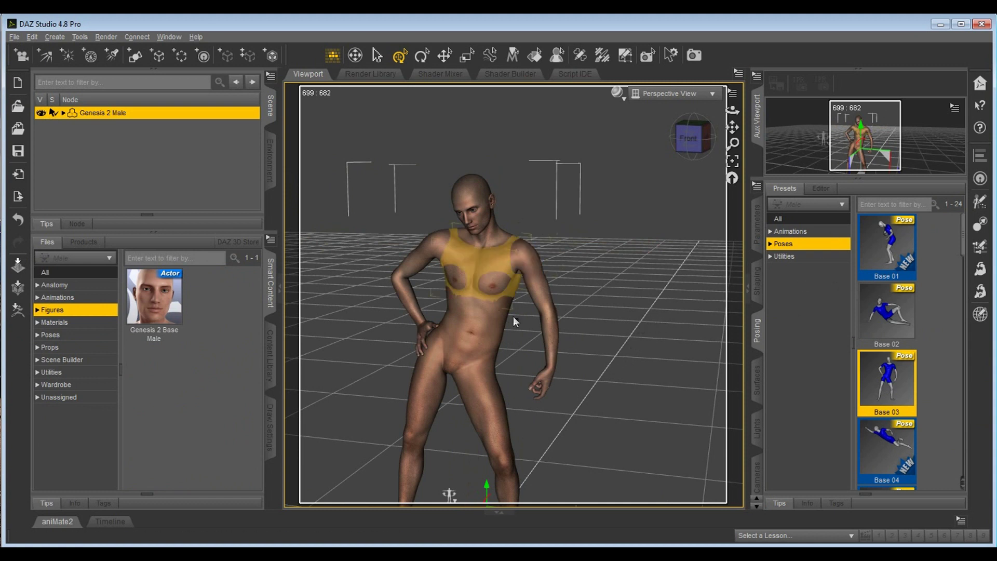
# Step: Restore the default figure pose of the Genesis 2 Male
pyautogui.scroll(-3, 643, 333)
pyautogui.rightClick(456, 433)
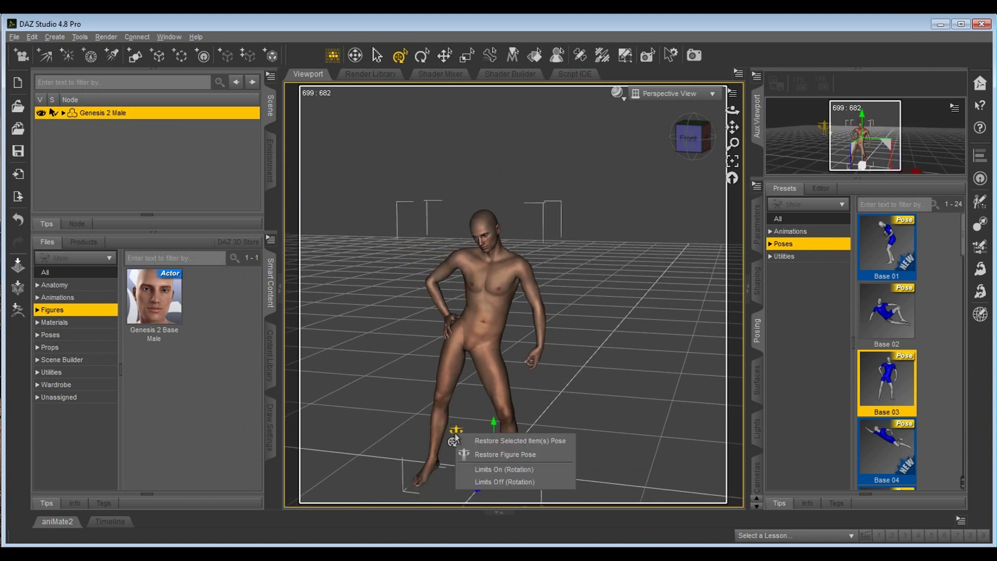
pyautogui.click(498, 454)
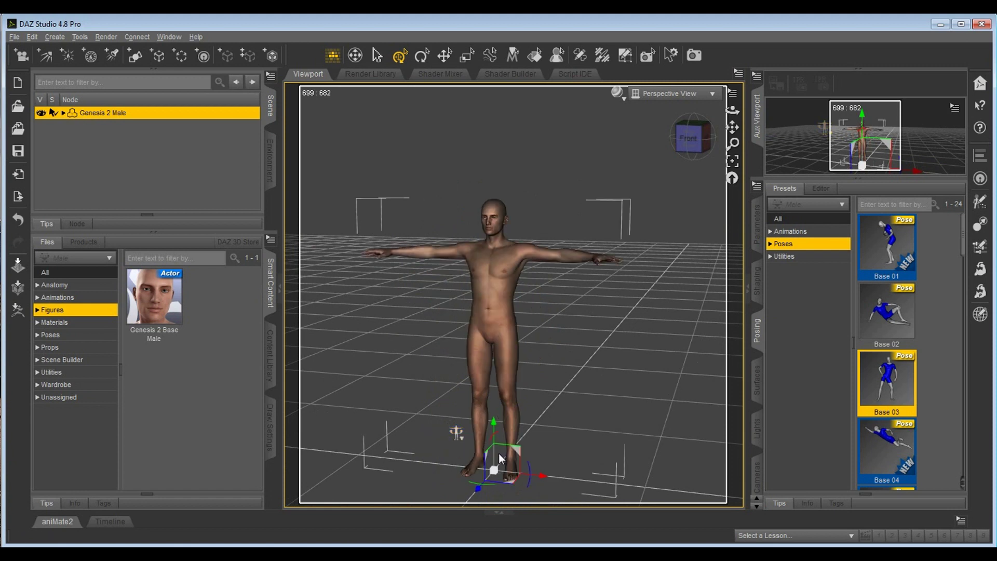
# Step: Show the Arms group of the Genesis 2 Male's pose controls in the posing editor
pyautogui.click(814, 192)
pyautogui.click(813, 333)
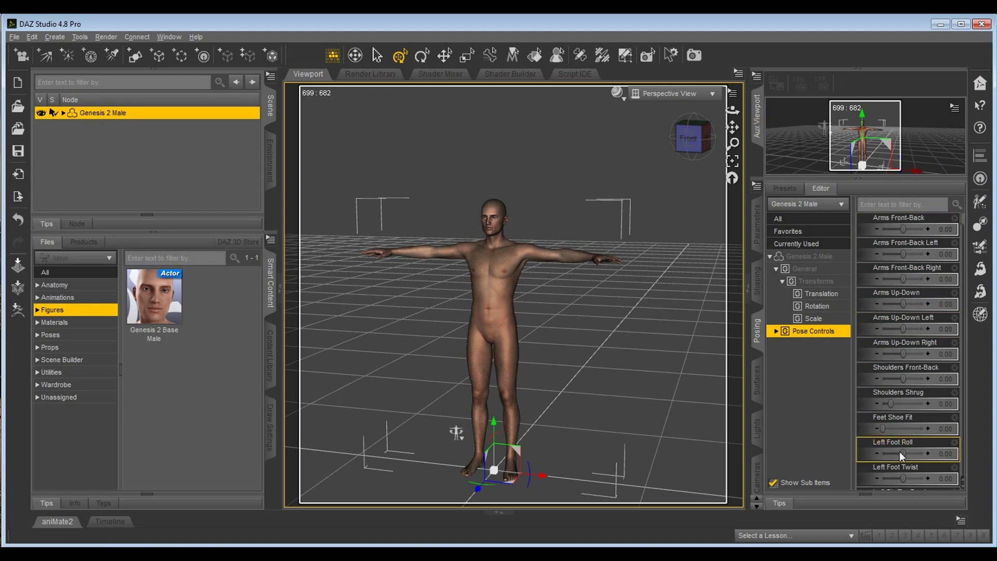
pyautogui.click(776, 331)
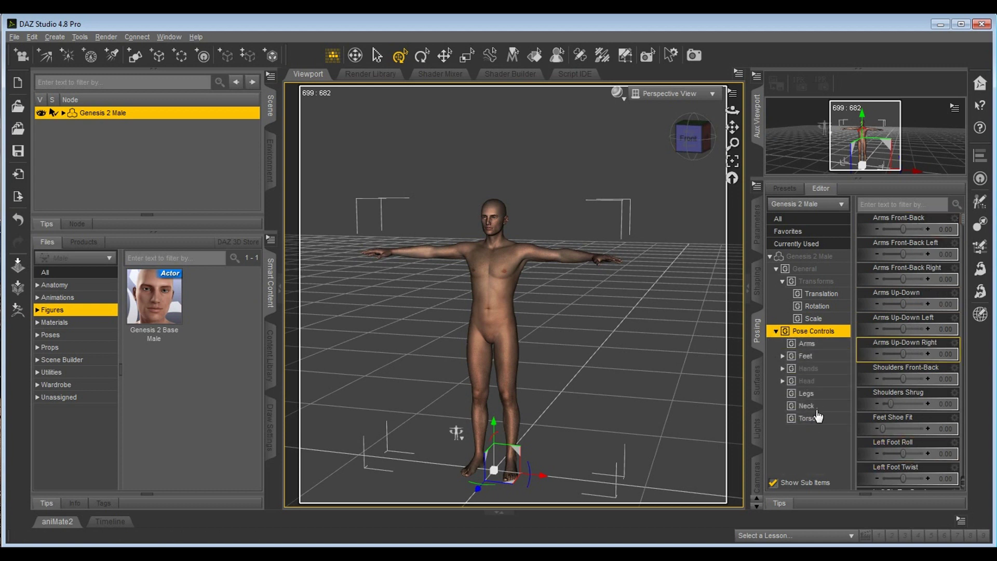
pyautogui.click(808, 344)
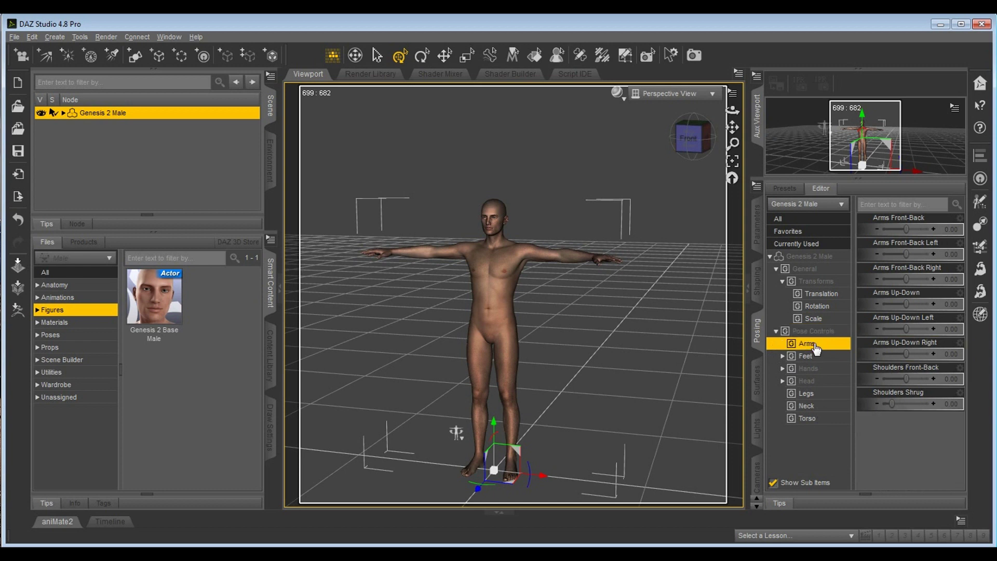
# Step: Try the Arms Front-Back and Arms Up-Down controls on both arms, undoing each change
pyautogui.moveTo(906, 229)
pyautogui.mouseDown()
pyautogui.moveTo(937, 230)
pyautogui.moveTo(908, 235)
pyautogui.mouseUp()
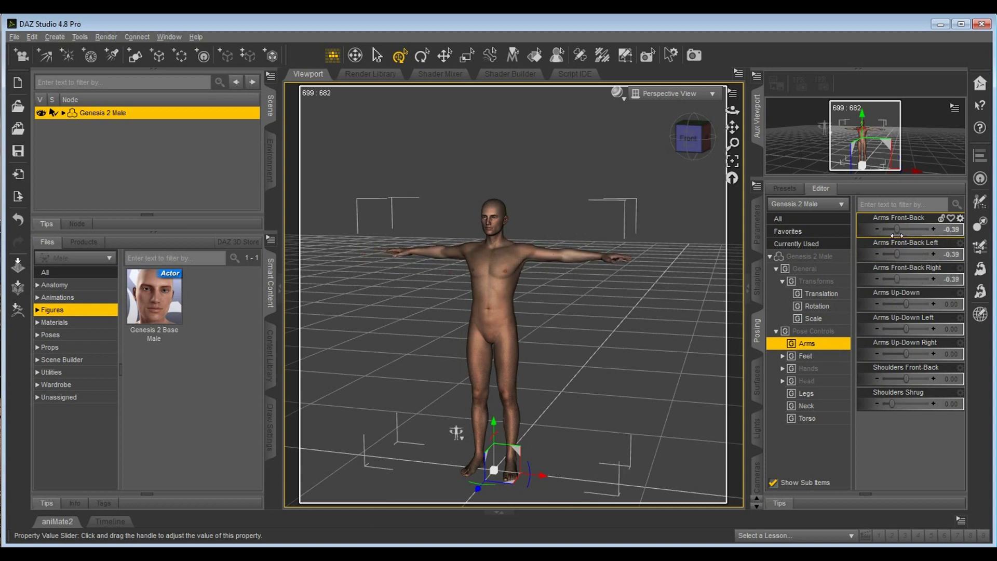
pyautogui.hotkey('ctrl', 'z')
pyautogui.moveTo(906, 304); pyautogui.dragTo(950, 296)
pyautogui.hotkey('ctrl', 'z')
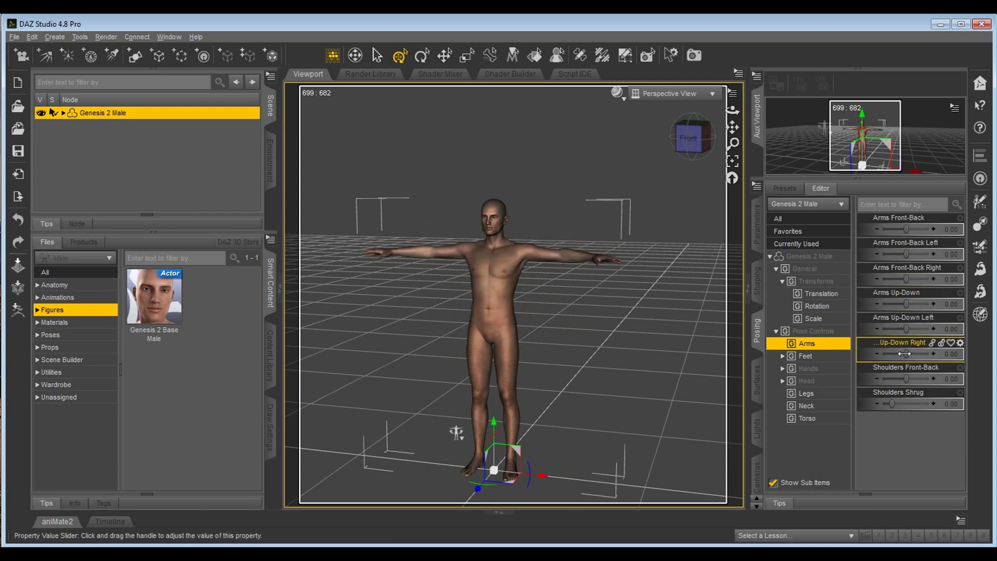
# Step: Try the separate left and right arm controls and the shoulder controls, leaving them all at zero
pyautogui.moveTo(907, 354)
pyautogui.mouseDown()
pyautogui.moveTo(929, 354)
pyautogui.moveTo(900, 353)
pyautogui.mouseUp()
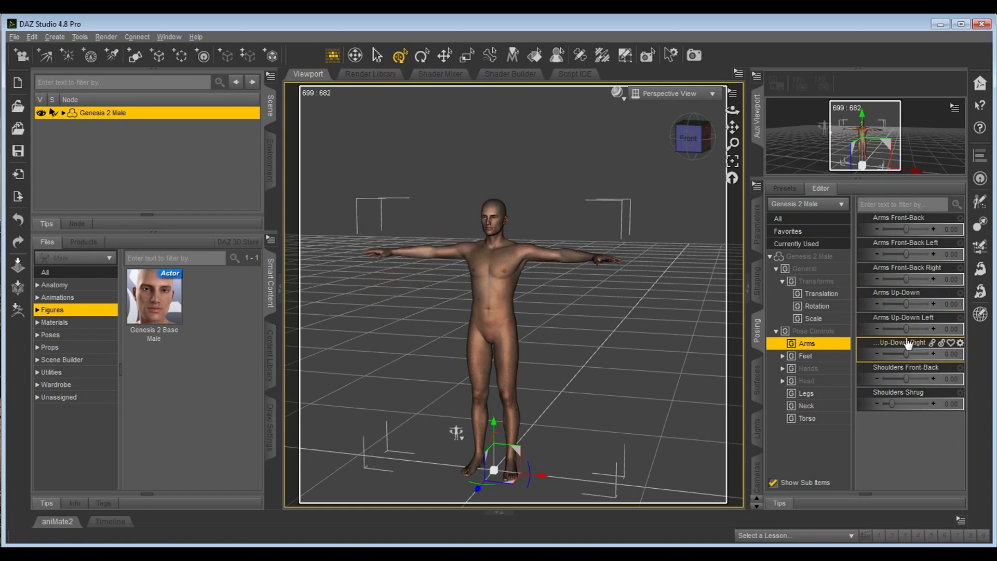
pyautogui.moveTo(906, 329); pyautogui.dragTo(907, 354)
pyautogui.moveTo(906, 254); pyautogui.dragTo(907, 280)
pyautogui.moveTo(907, 378); pyautogui.dragTo(892, 409)
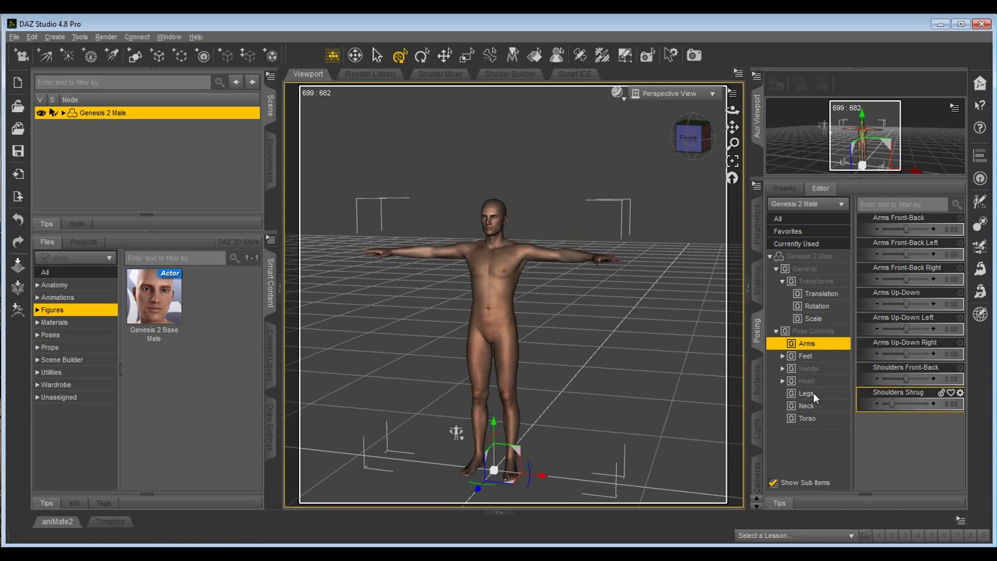
# Step: Switch to the Feet pose controls and try Feet Shoe Fit and Left Foot Roll, undoing the changes
pyautogui.click(806, 356)
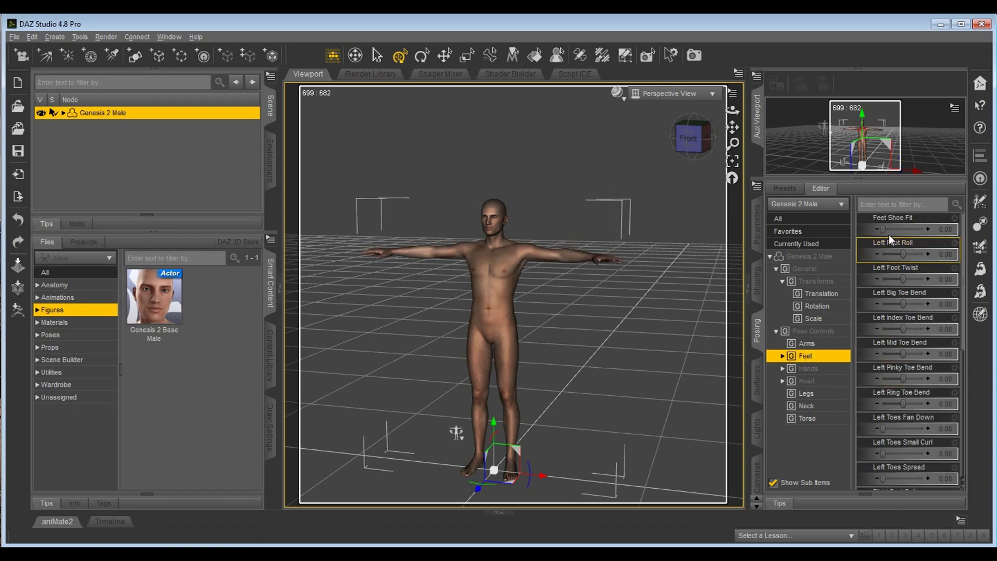
pyautogui.moveTo(883, 229); pyautogui.dragTo(887, 229)
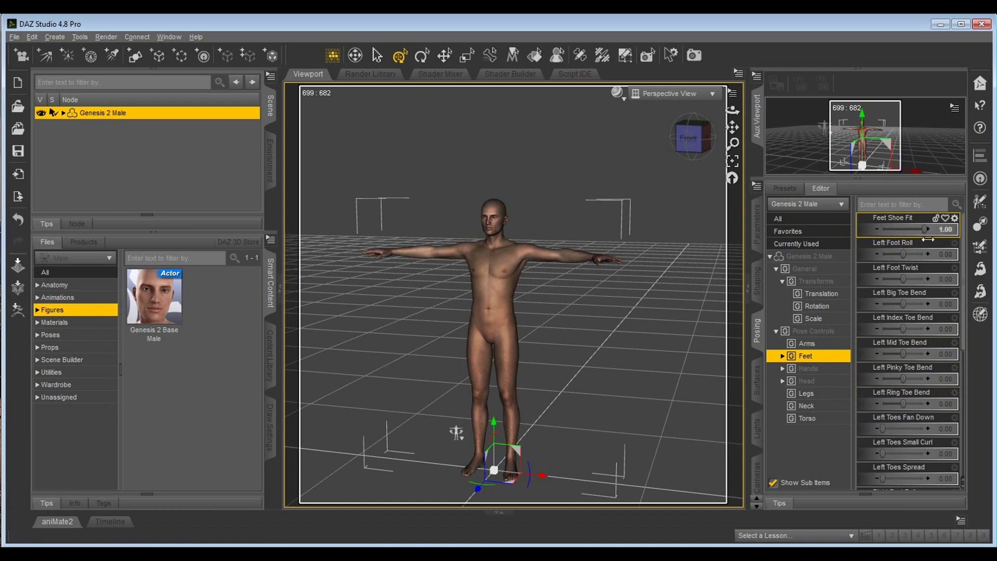
pyautogui.moveTo(904, 254)
pyautogui.mouseDown()
pyautogui.moveTo(941, 256)
pyautogui.moveTo(901, 265)
pyautogui.moveTo(919, 266)
pyautogui.mouseUp()
pyautogui.hotkey('ctrl', 'z')
# Step: Reselect the Genesis 2 Male with its feet in view and try the left foot roll, twist and toe bend controls, undoing the changes
pyautogui.scroll(1, 635, 404)
pyautogui.click(634, 404)
pyautogui.click(613, 349)
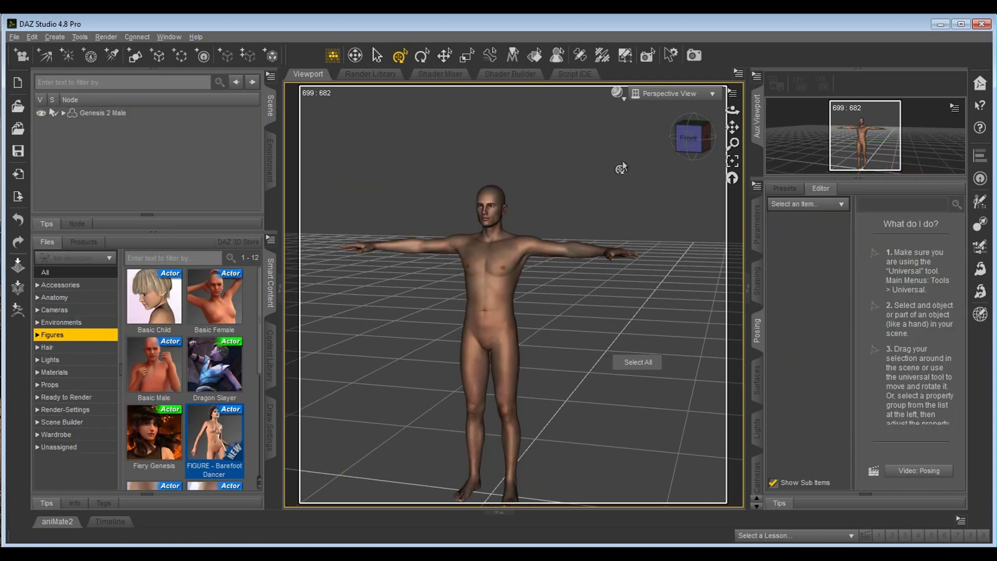
pyautogui.moveTo(597, 360); pyautogui.dragTo(579, 498, button='middle')
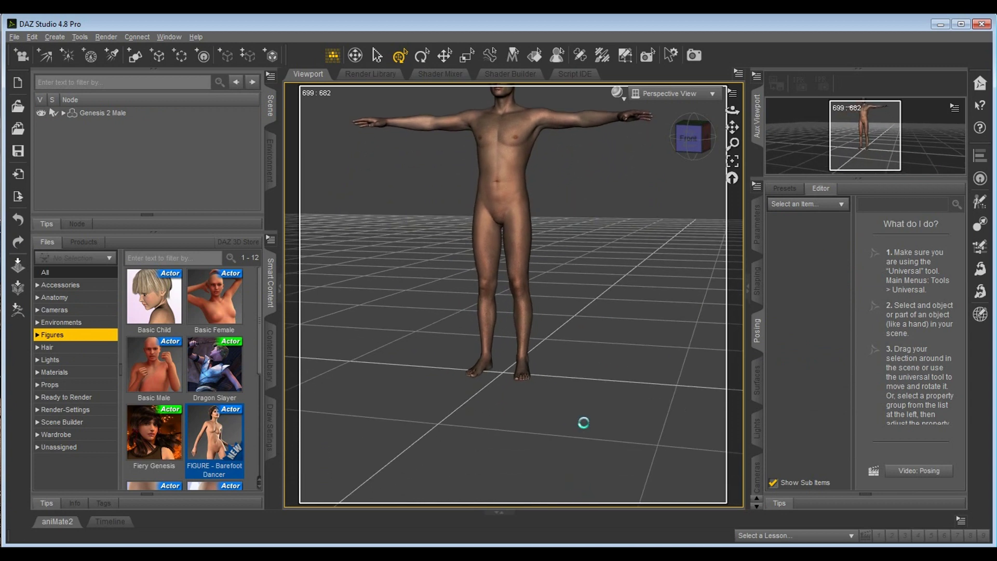
pyautogui.click(532, 296)
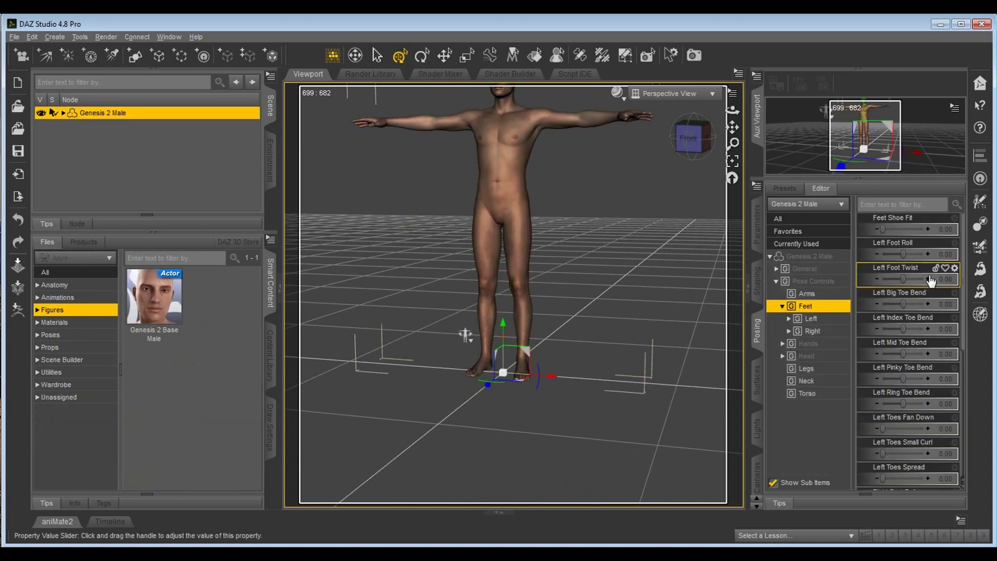
pyautogui.moveTo(903, 254); pyautogui.dragTo(918, 256)
pyautogui.hotkey('ctrl', 'z')
pyautogui.moveTo(908, 279)
pyautogui.mouseDown()
pyautogui.moveTo(919, 281)
pyautogui.moveTo(903, 281)
pyautogui.mouseUp()
pyautogui.moveTo(916, 329); pyautogui.dragTo(903, 354)
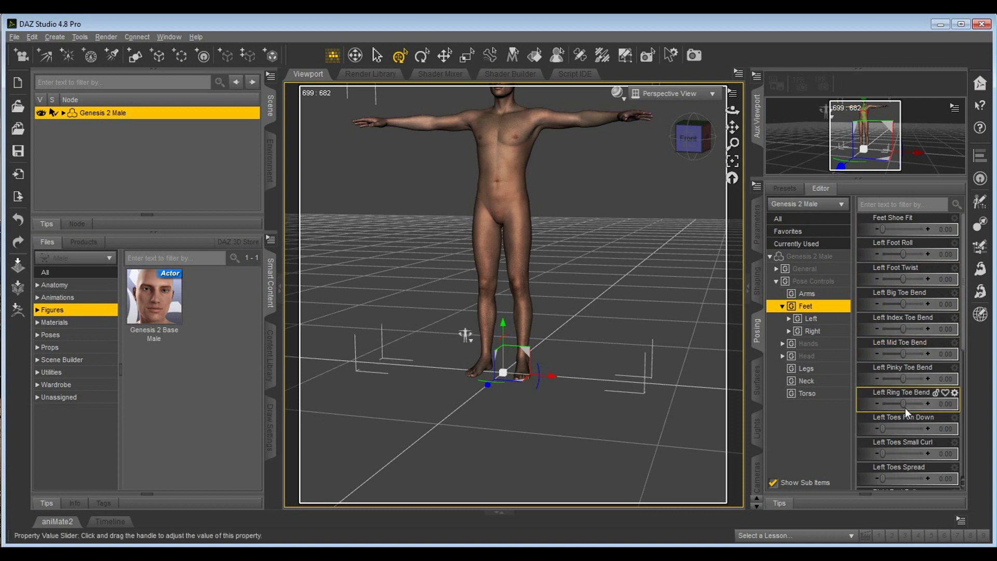
pyautogui.scroll(-5, 914, 415)
# Step: Select the Left Collar bone and try its rotation controls, undoing each change
pyautogui.moveTo(652, 213); pyautogui.dragTo(666, 245, button='right')
pyautogui.moveTo(671, 228); pyautogui.dragTo(611, 236, button='middle')
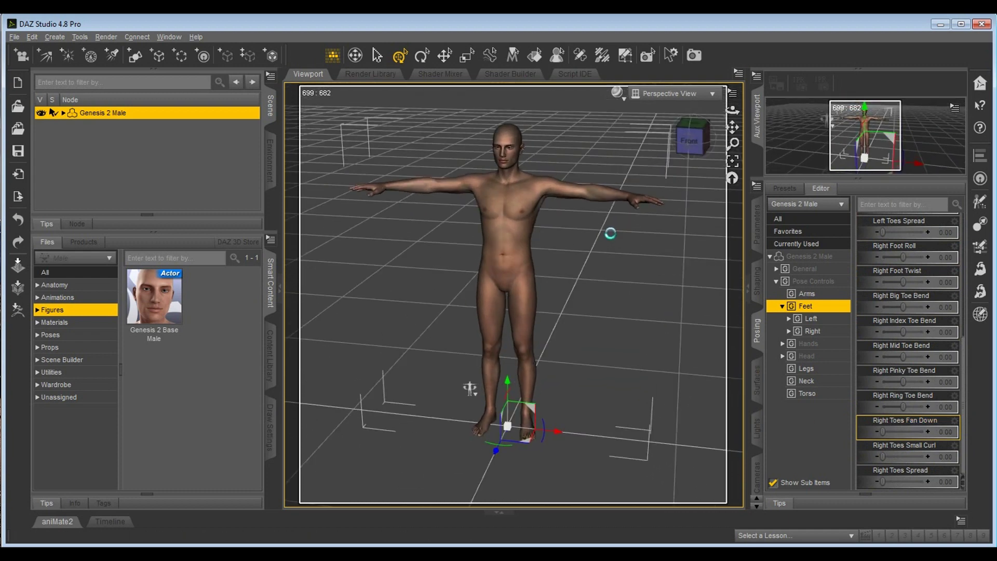
pyautogui.click(551, 190)
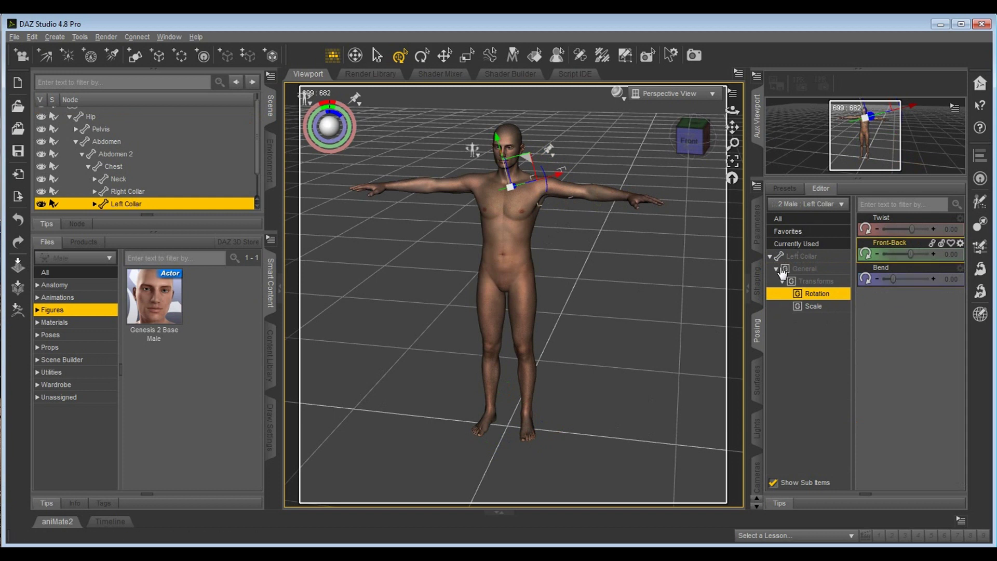
pyautogui.moveTo(914, 230); pyautogui.dragTo(896, 279)
pyautogui.hotkey('ctrl', 'z')
pyautogui.hotkey('ctrl', 'z')
pyautogui.hotkey('ctrl', 'z')
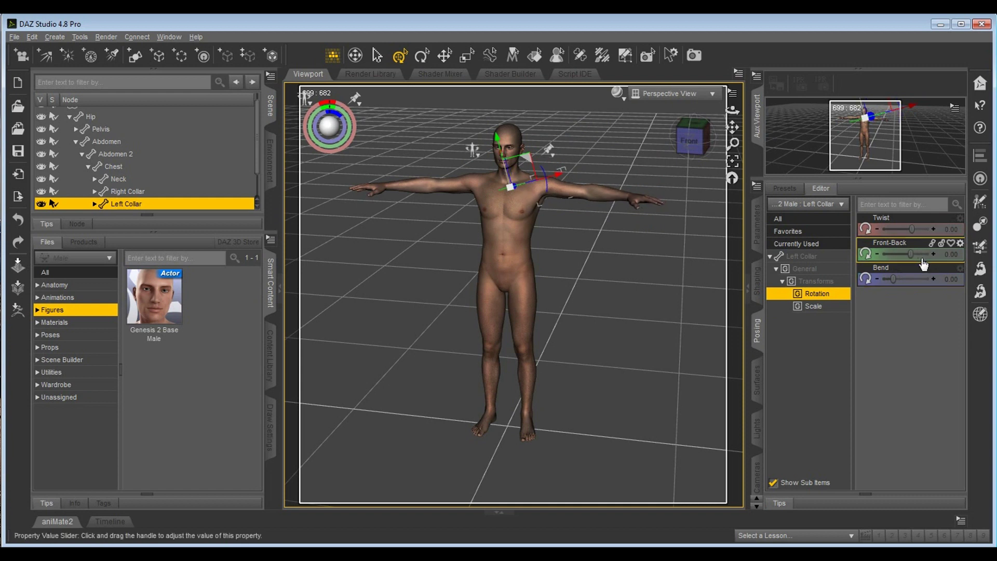
# Step: Select the Left Shoulder bone, try its Twist rotation and undo it
pyautogui.click(571, 195)
pyautogui.moveTo(911, 229); pyautogui.dragTo(916, 242)
pyautogui.hotkey('ctrl', 'z')
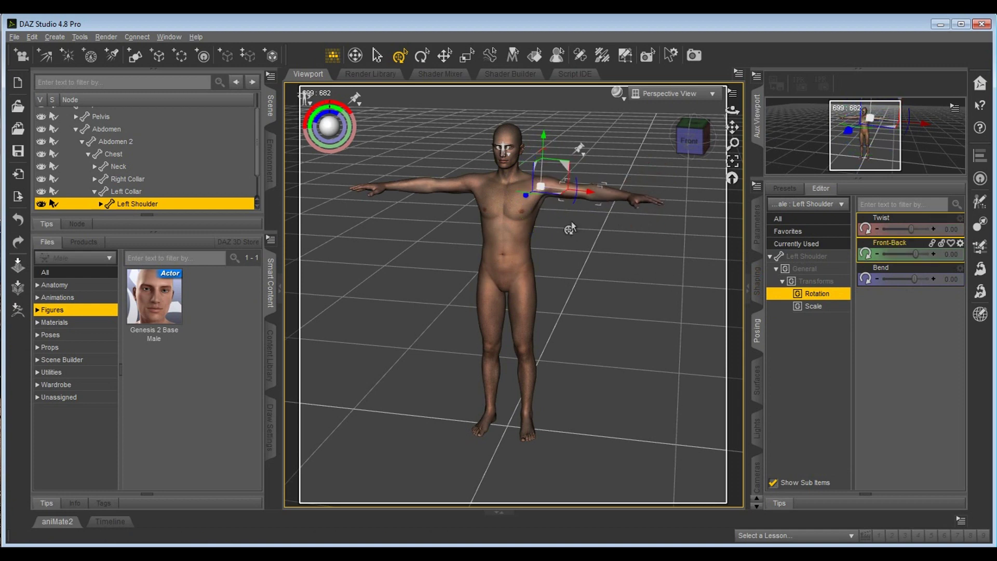
# Step: Bring the Genesis 2 Male's face into close view and select the Head bone
pyautogui.scroll(4, 572, 228)
pyautogui.moveTo(585, 227); pyautogui.dragTo(568, 124, button='middle')
pyautogui.moveTo(580, 205); pyautogui.dragTo(509, 273, button='middle')
pyautogui.scroll(5, 572, 185)
pyautogui.click(638, 220)
pyautogui.click(517, 196)
pyautogui.scroll(5, 597, 229)
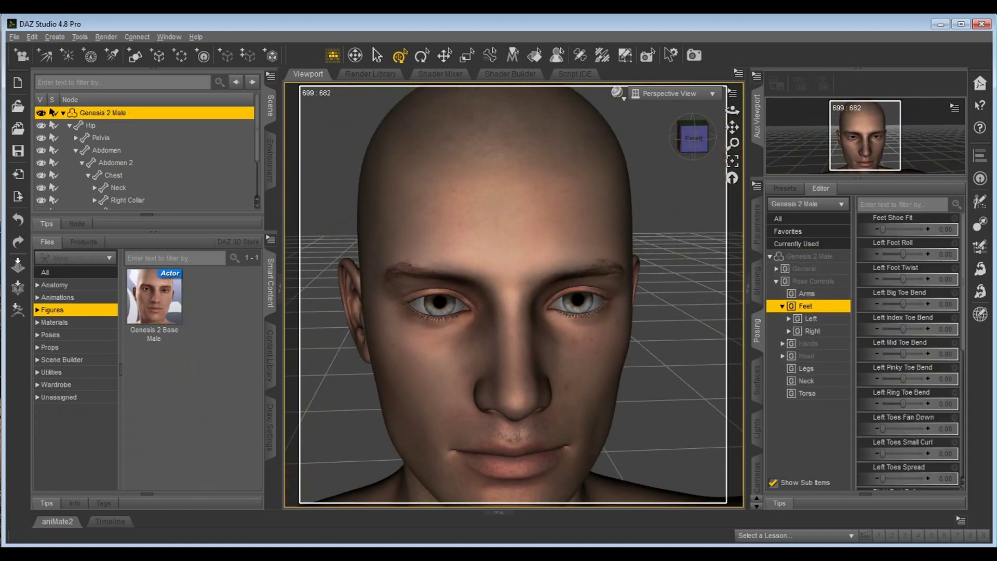
pyautogui.moveTo(625, 254); pyautogui.dragTo(630, 209, button='middle')
pyautogui.moveTo(670, 319); pyautogui.dragTo(674, 272, button='middle')
pyautogui.keyDown('alt'); pyautogui.moveTo(674, 272); pyautogui.dragTo(695, 277); pyautogui.keyUp('alt')
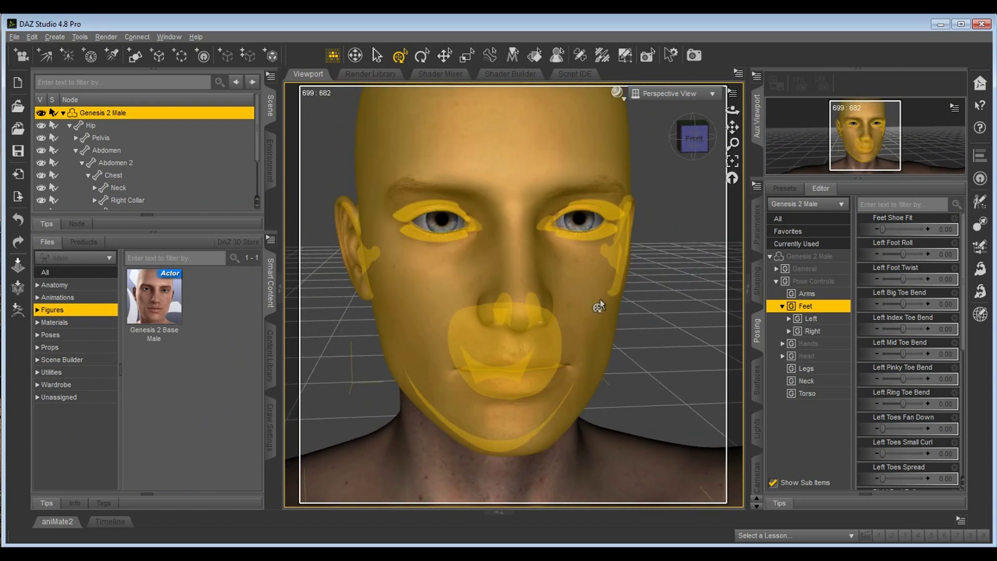
pyautogui.click(593, 308)
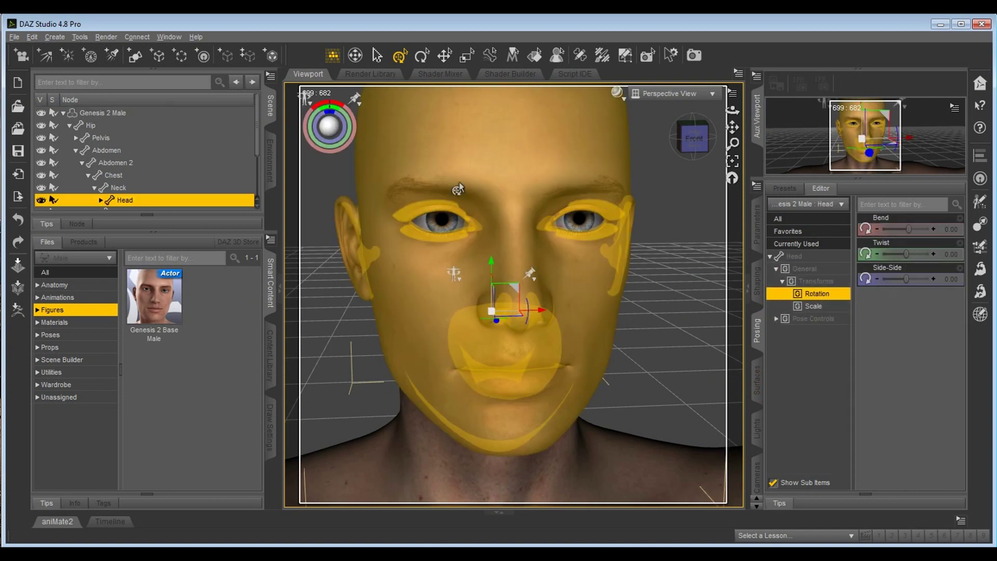
# Step: Expand the Head bone's pose controls and show its Expressions controls
pyautogui.click(777, 319)
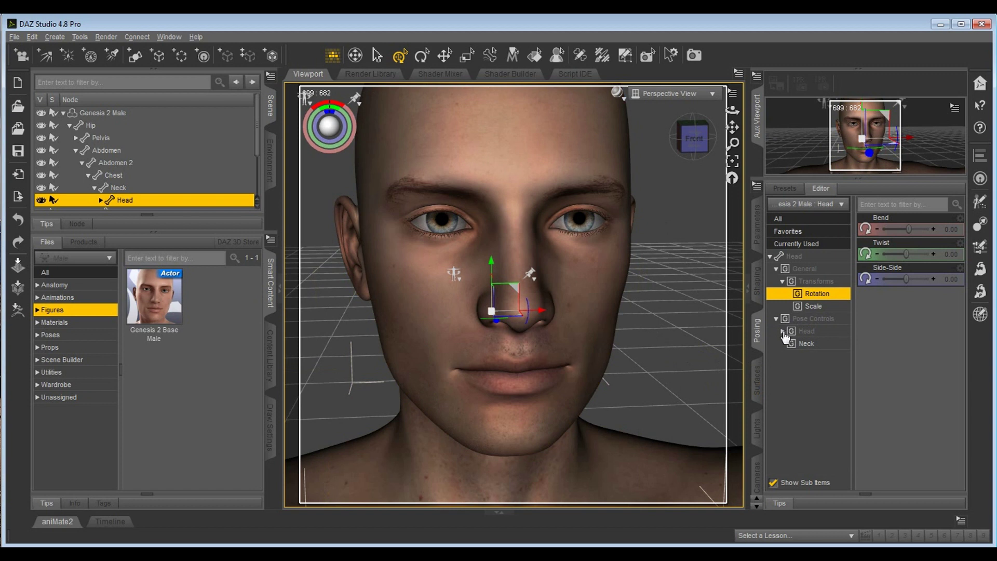
pyautogui.click(783, 331)
pyautogui.click(806, 332)
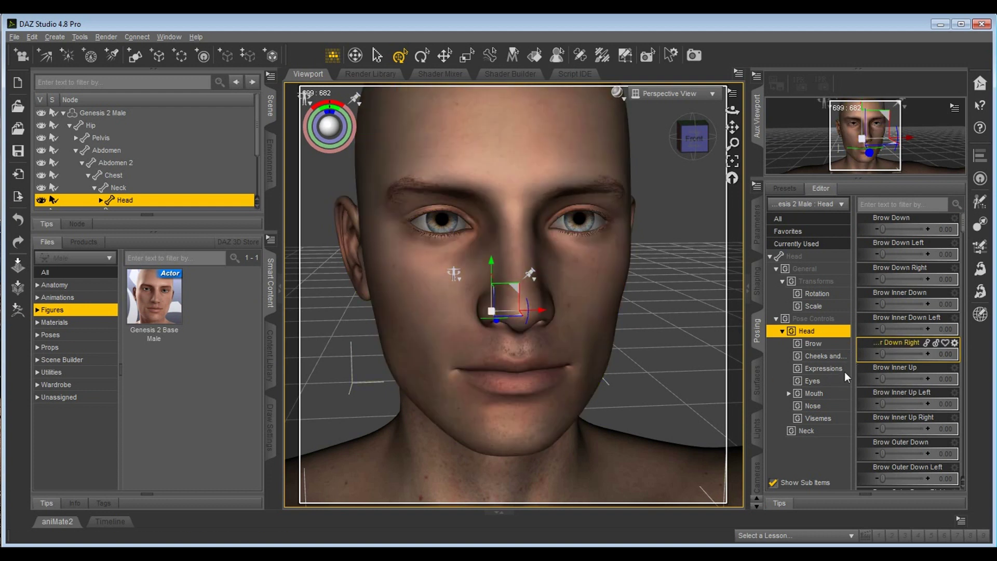
pyautogui.click(824, 369)
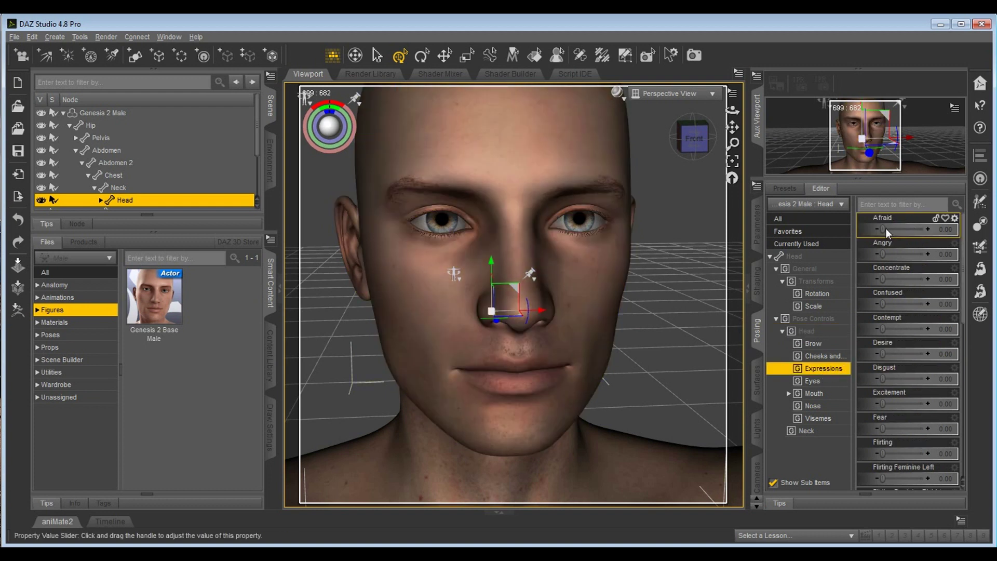
# Step: Try the Afraid, Concentrate, Confused, Contempt, Desire, Disgust and Excitement expressions one at a time, returning each to zero
pyautogui.moveTo(882, 229); pyautogui.dragTo(964, 283)
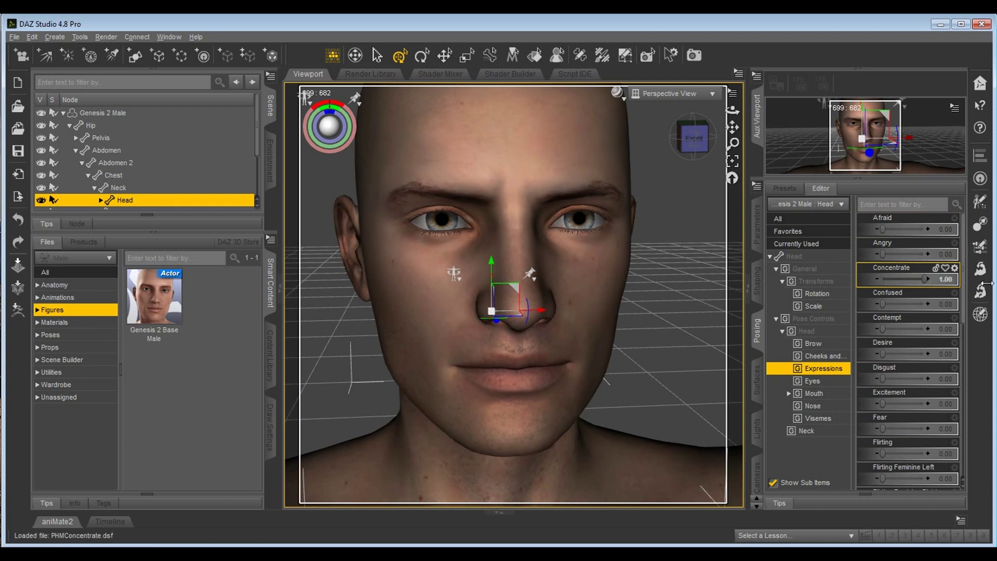
pyautogui.moveTo(929, 280); pyautogui.dragTo(963, 304)
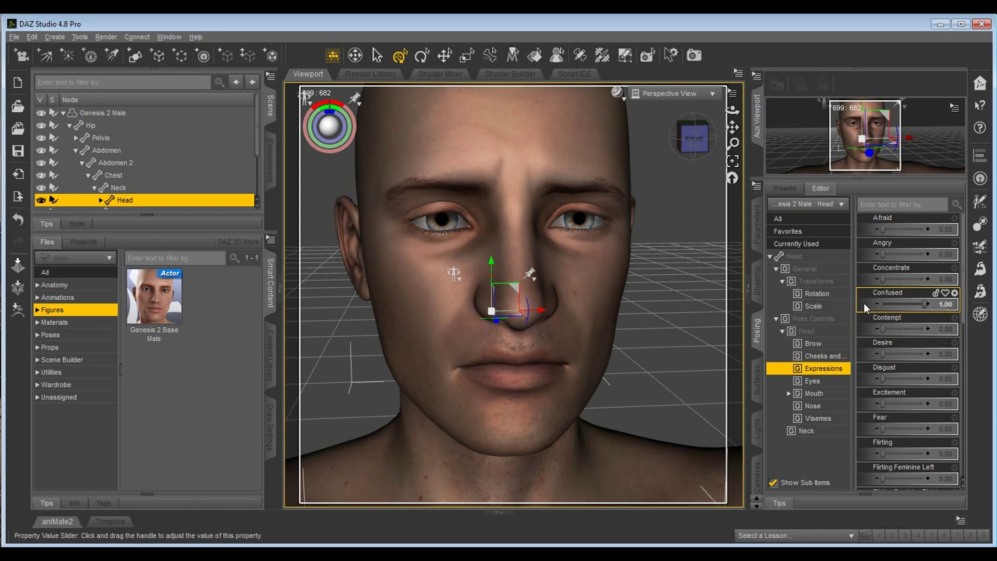
pyautogui.moveTo(928, 307); pyautogui.dragTo(940, 330)
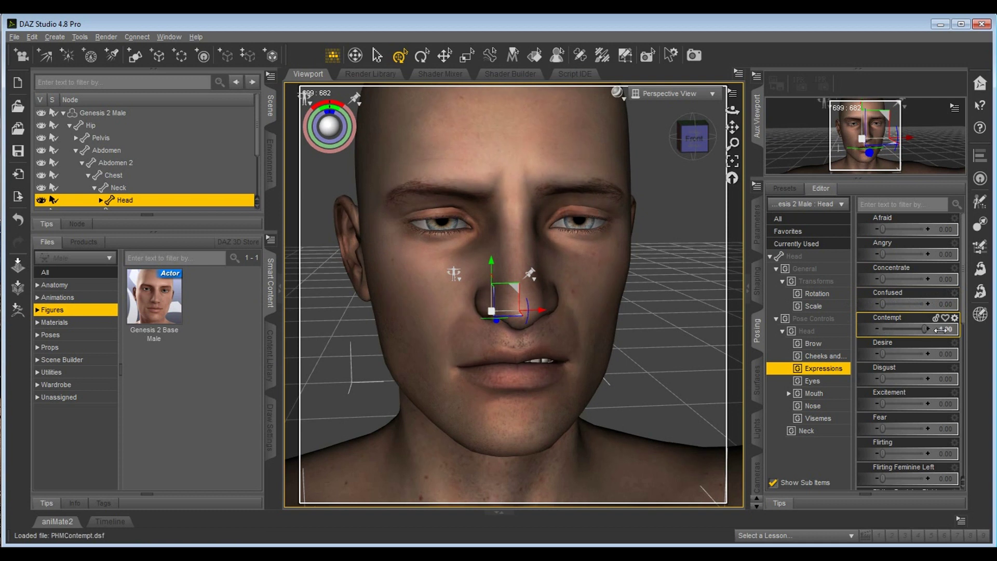
pyautogui.moveTo(925, 330); pyautogui.dragTo(961, 354)
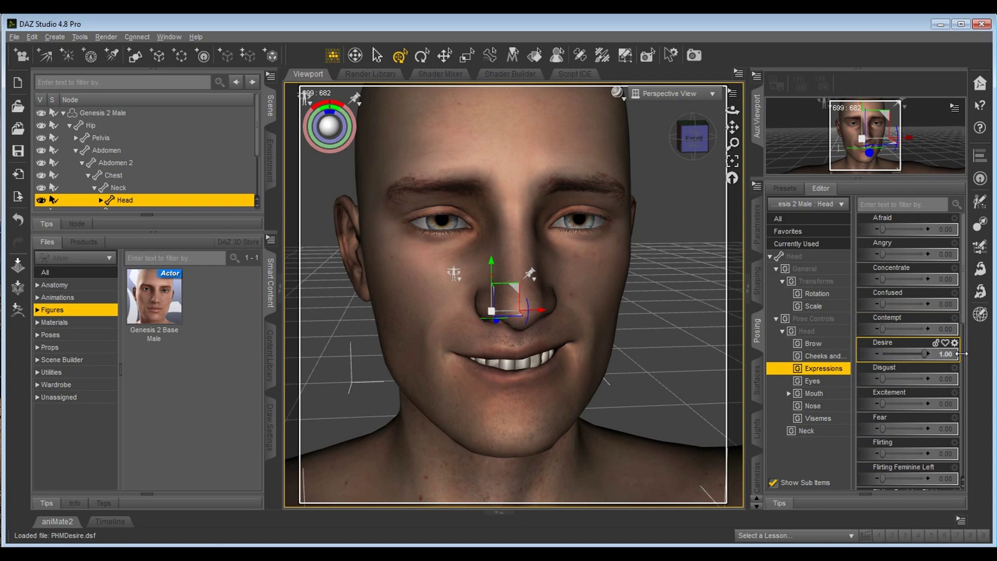
pyautogui.moveTo(962, 354); pyautogui.dragTo(947, 380)
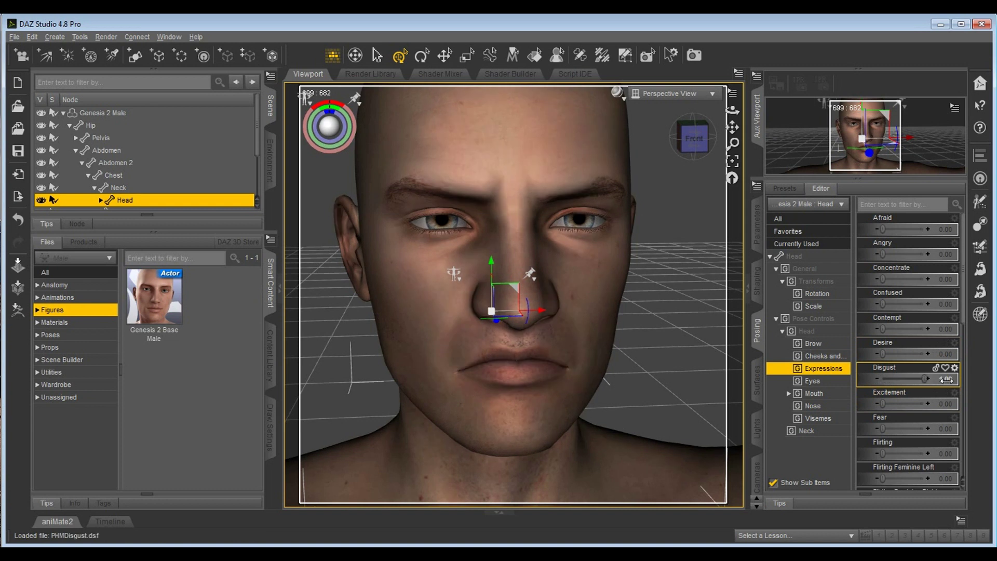
pyautogui.moveTo(946, 380); pyautogui.dragTo(941, 404)
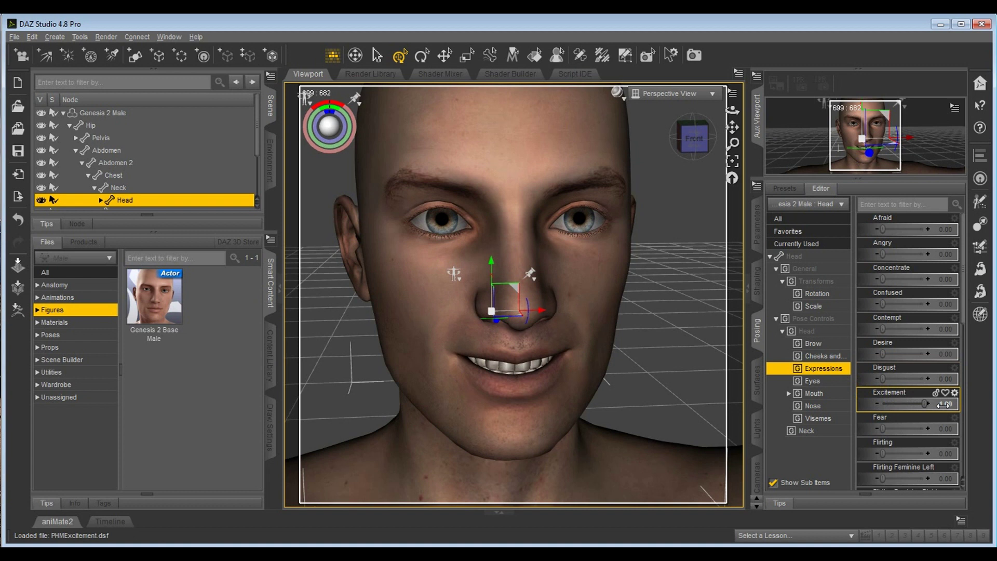
pyautogui.moveTo(942, 405); pyautogui.dragTo(883, 405)
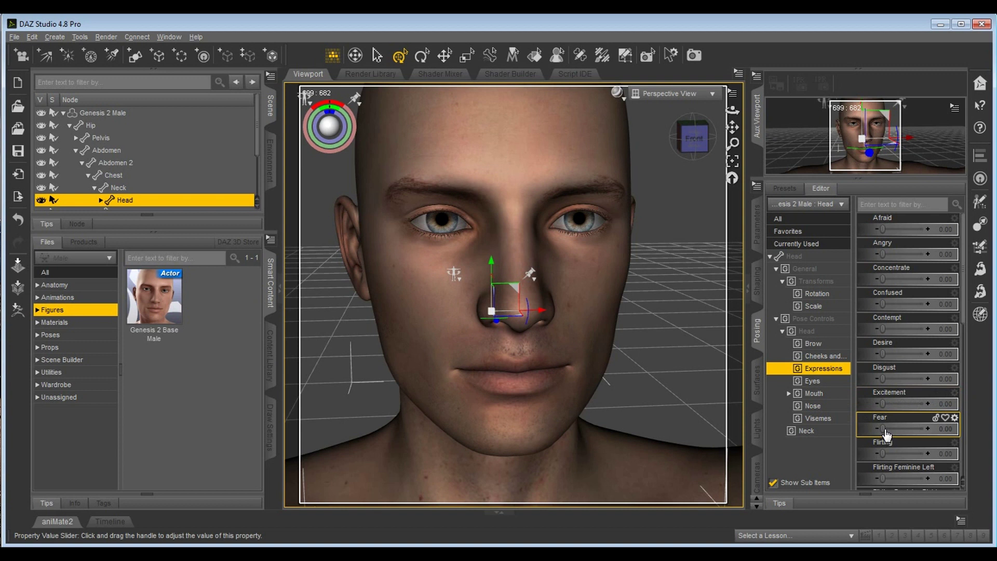
# Step: Try the Fear expression at 1.00, reset it to zero and set Flirting to 1.00
pyautogui.moveTo(883, 429); pyautogui.dragTo(955, 430)
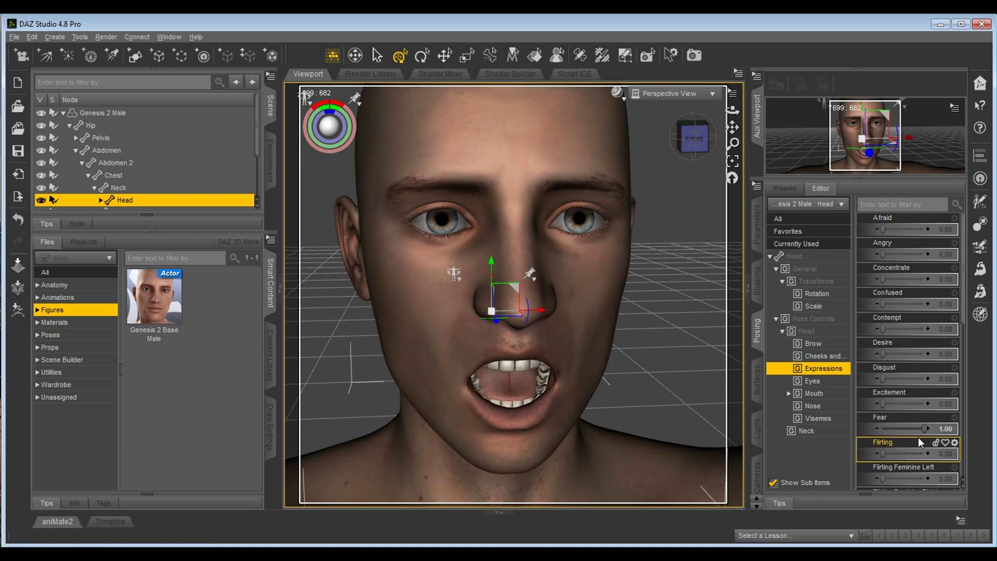
pyautogui.moveTo(927, 429); pyautogui.dragTo(943, 455)
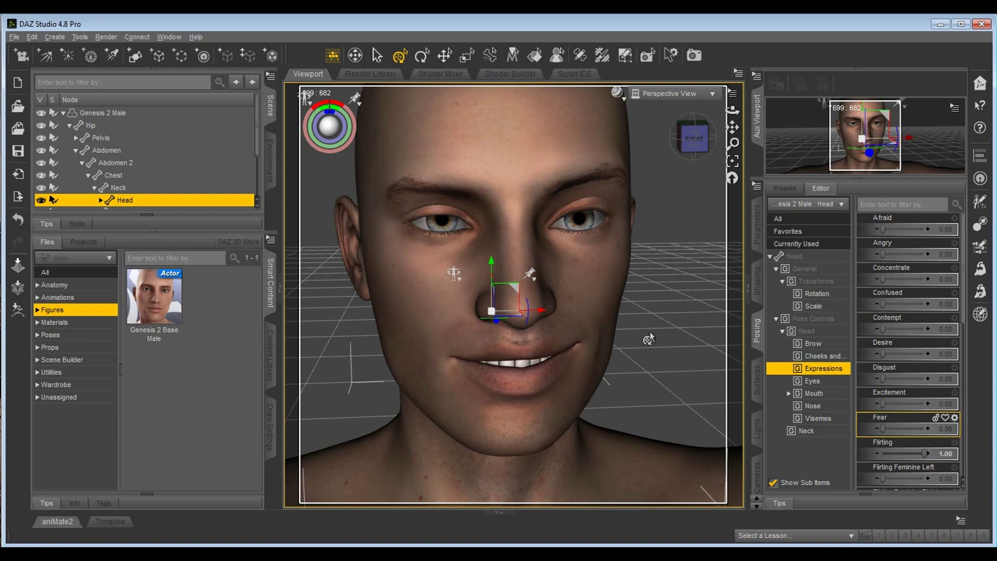
pyautogui.scroll(-3, 893, 380)
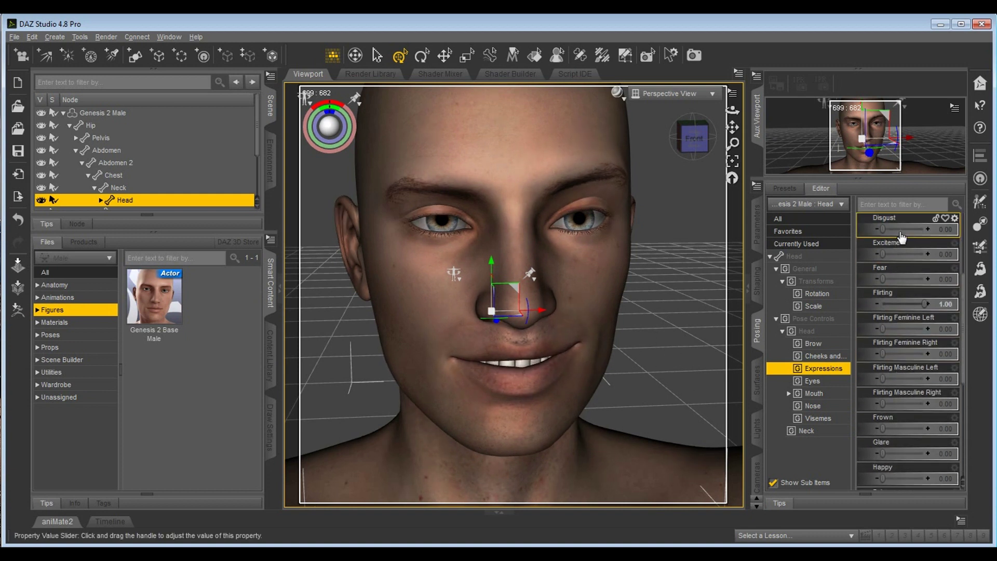
pyautogui.scroll(1, 913, 286)
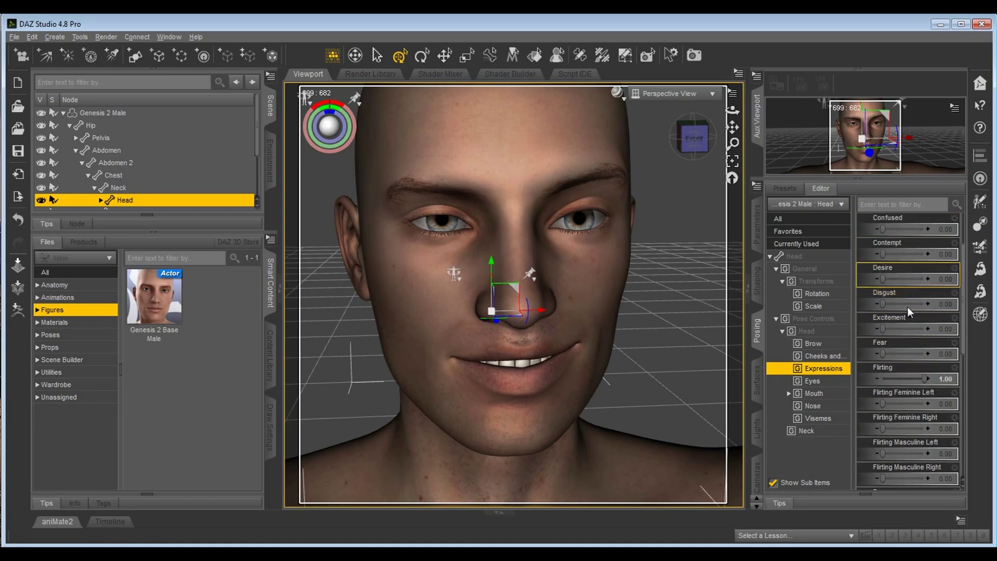
pyautogui.scroll(-1, 916, 368)
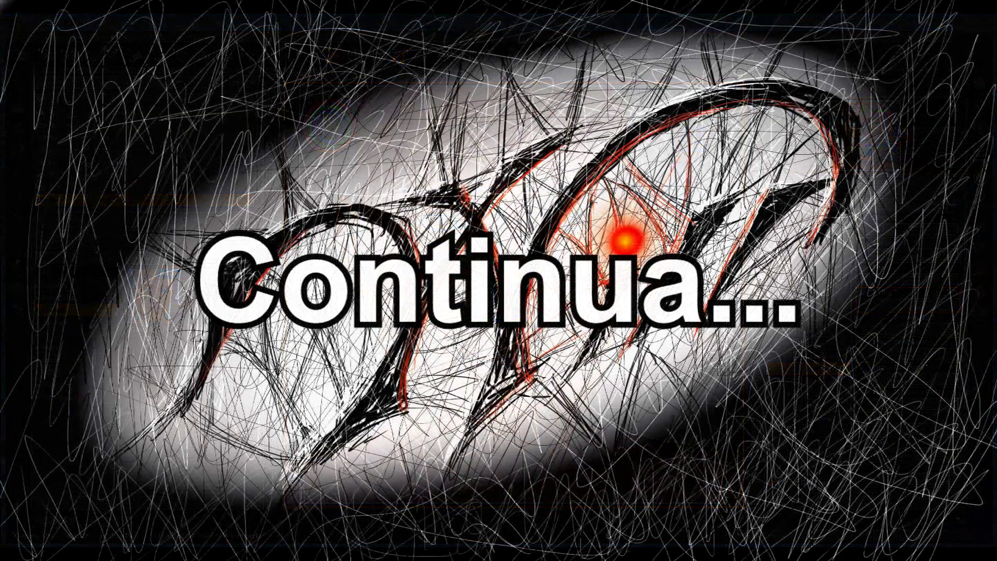